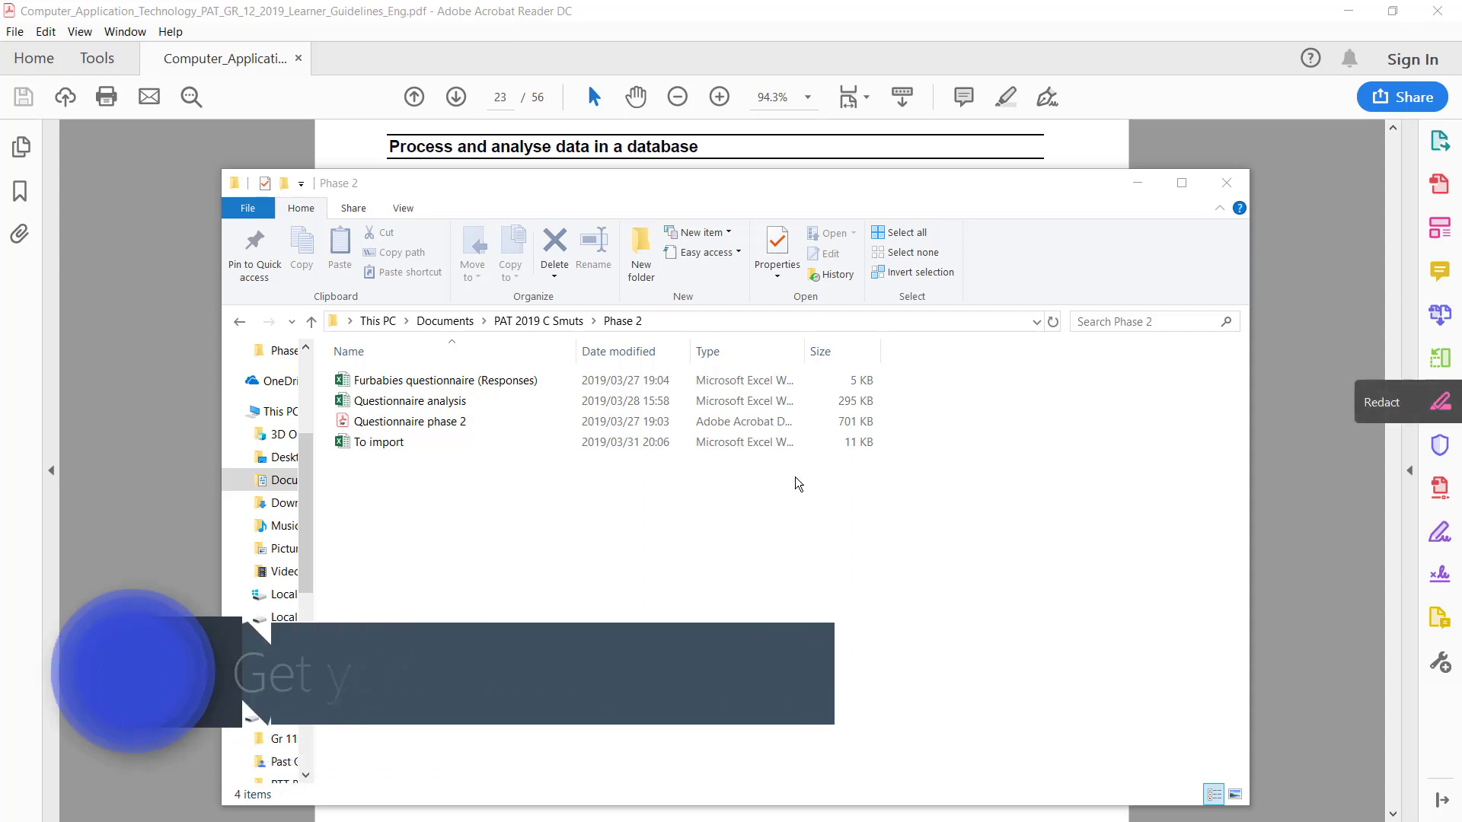
Step: Open the Furbabies questionnaire responses workbook to check it, then close it
left_click(445, 489)
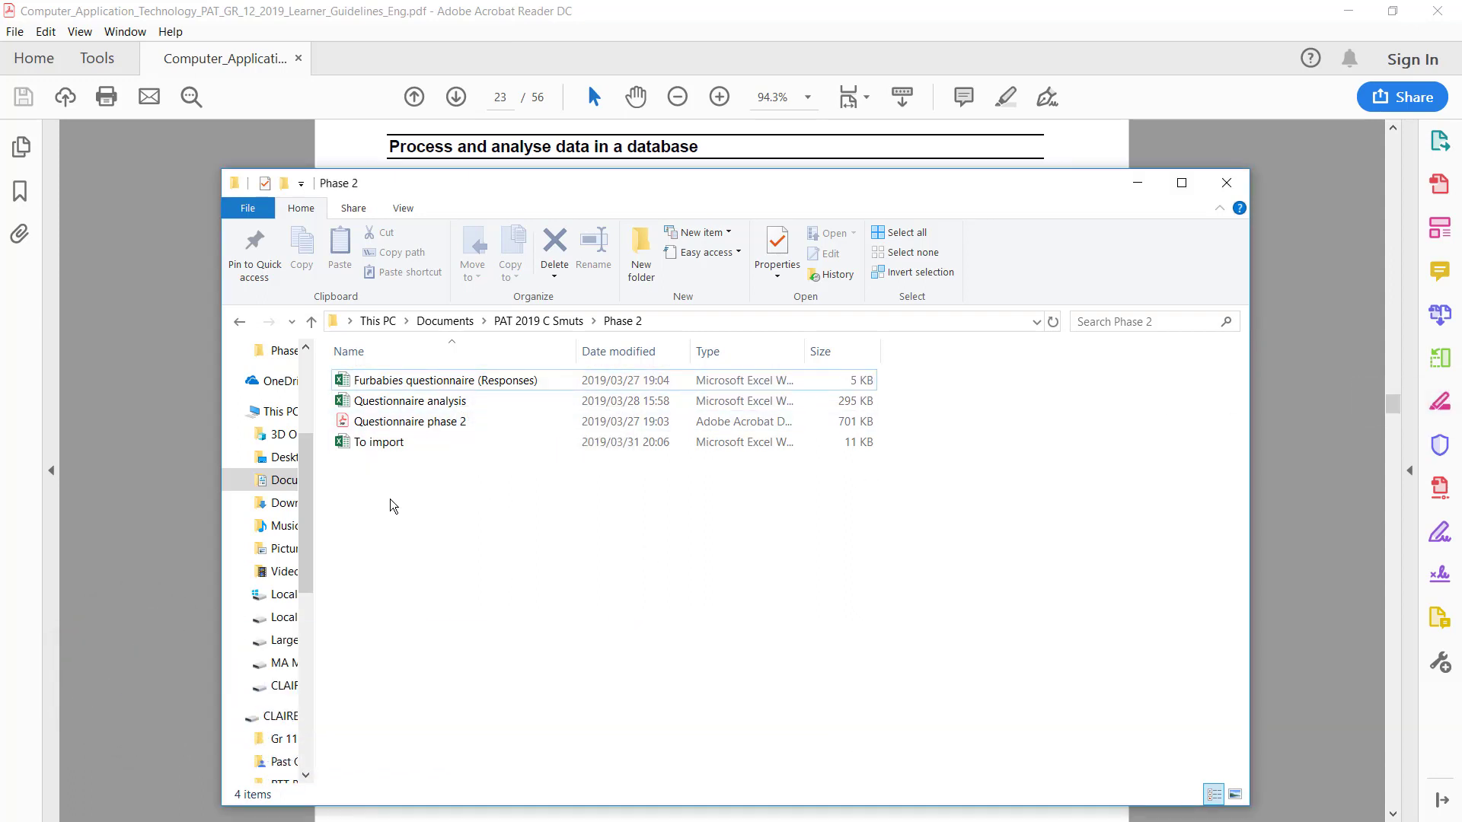
left_click(470, 402)
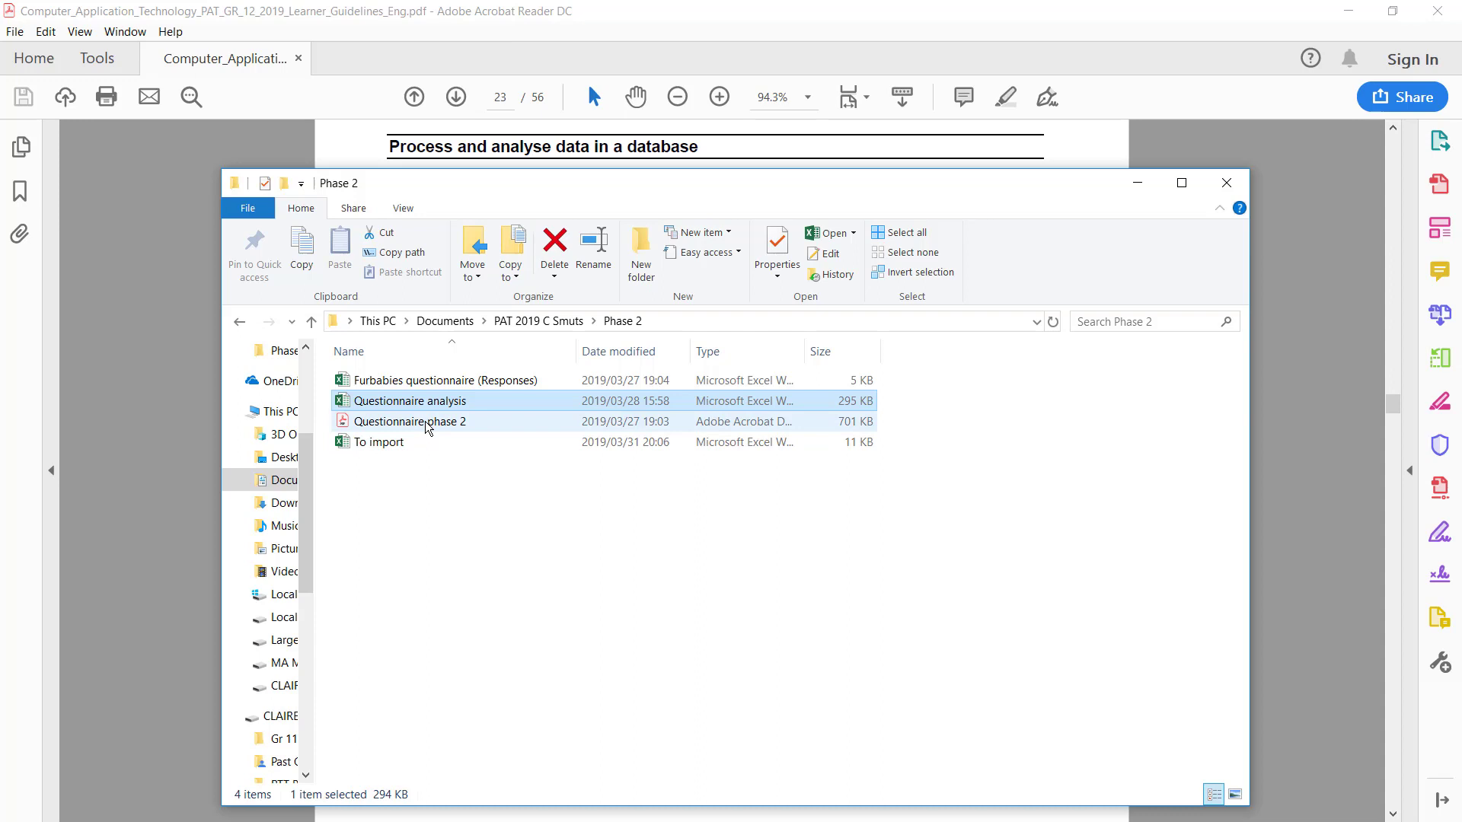
left_click(426, 424)
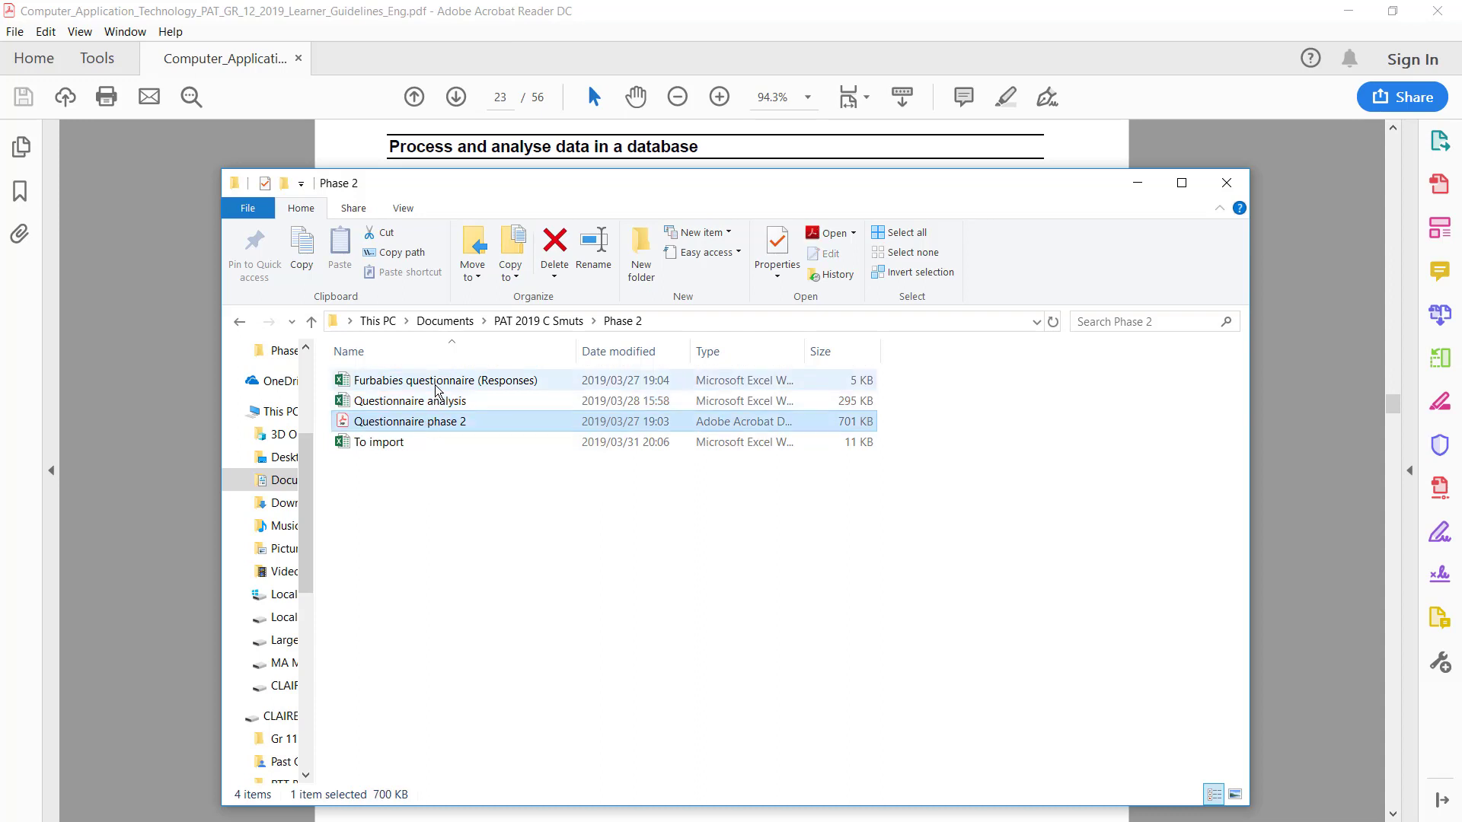
double_click(538, 380)
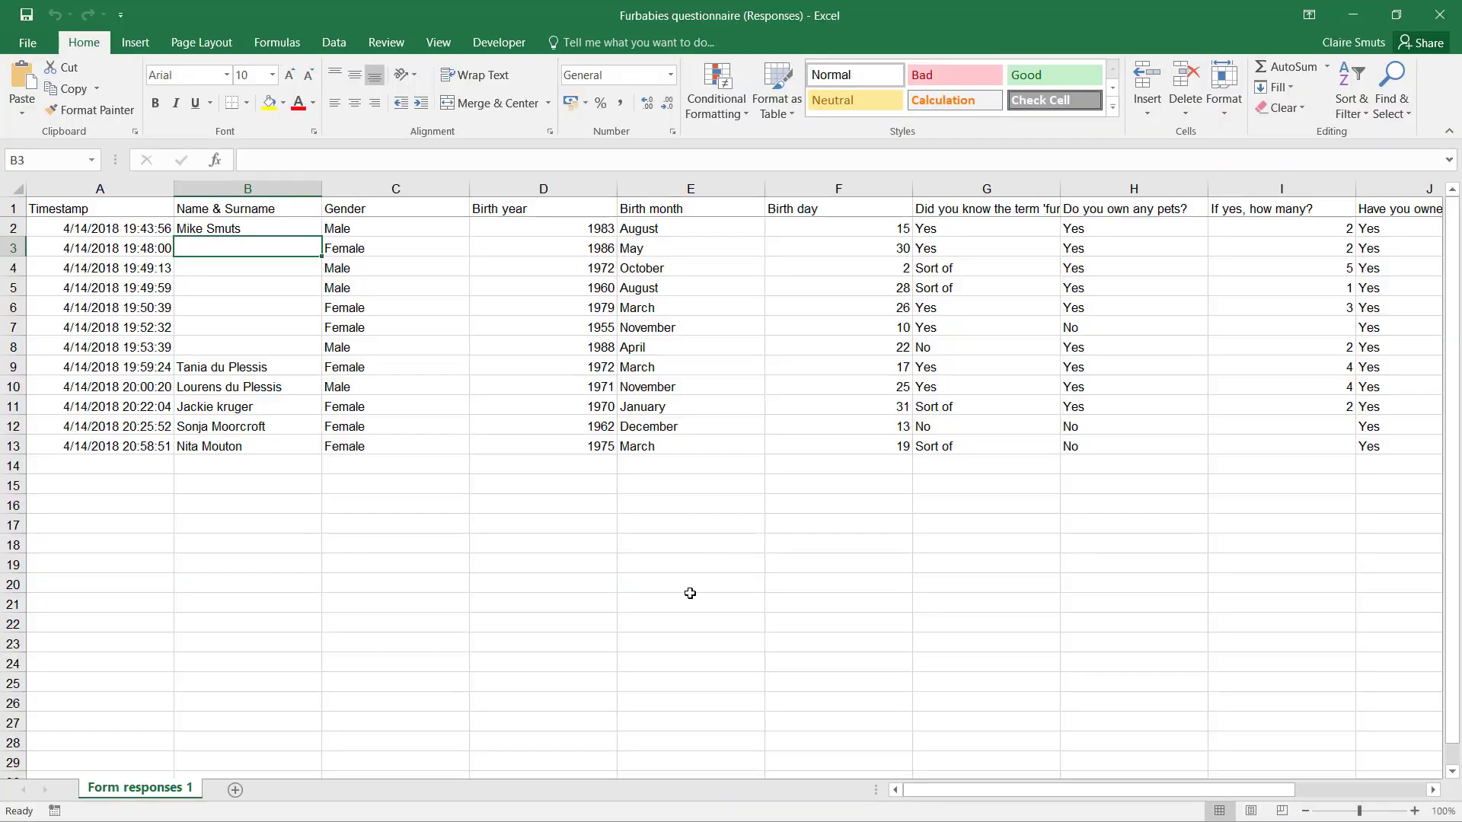
left_click_drag(988, 797, 860, 784)
left_click(1454, 15)
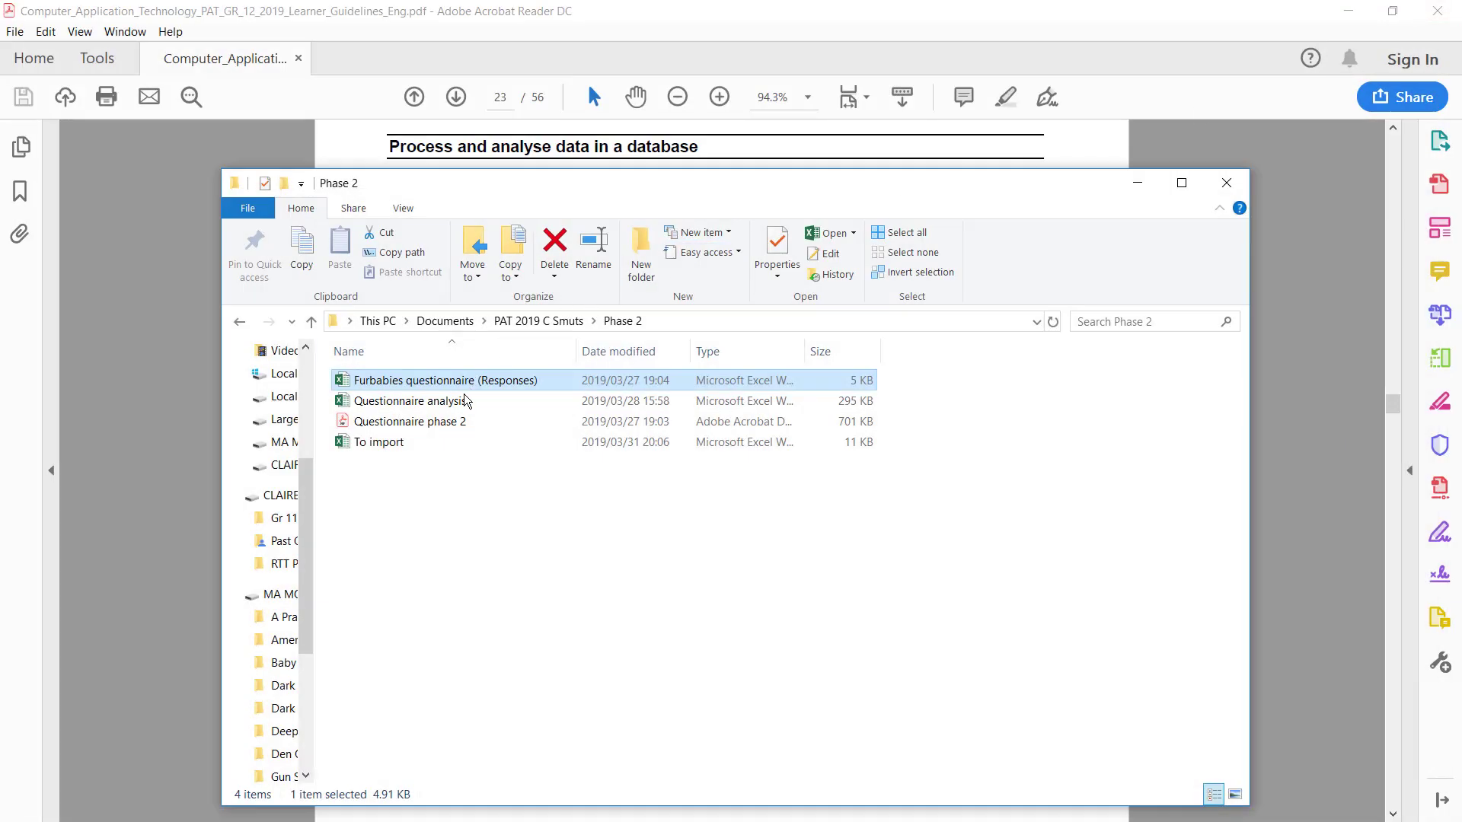
Step: Create a new folder named Questionnaires in the Phase 2 folder
left_click(641, 255)
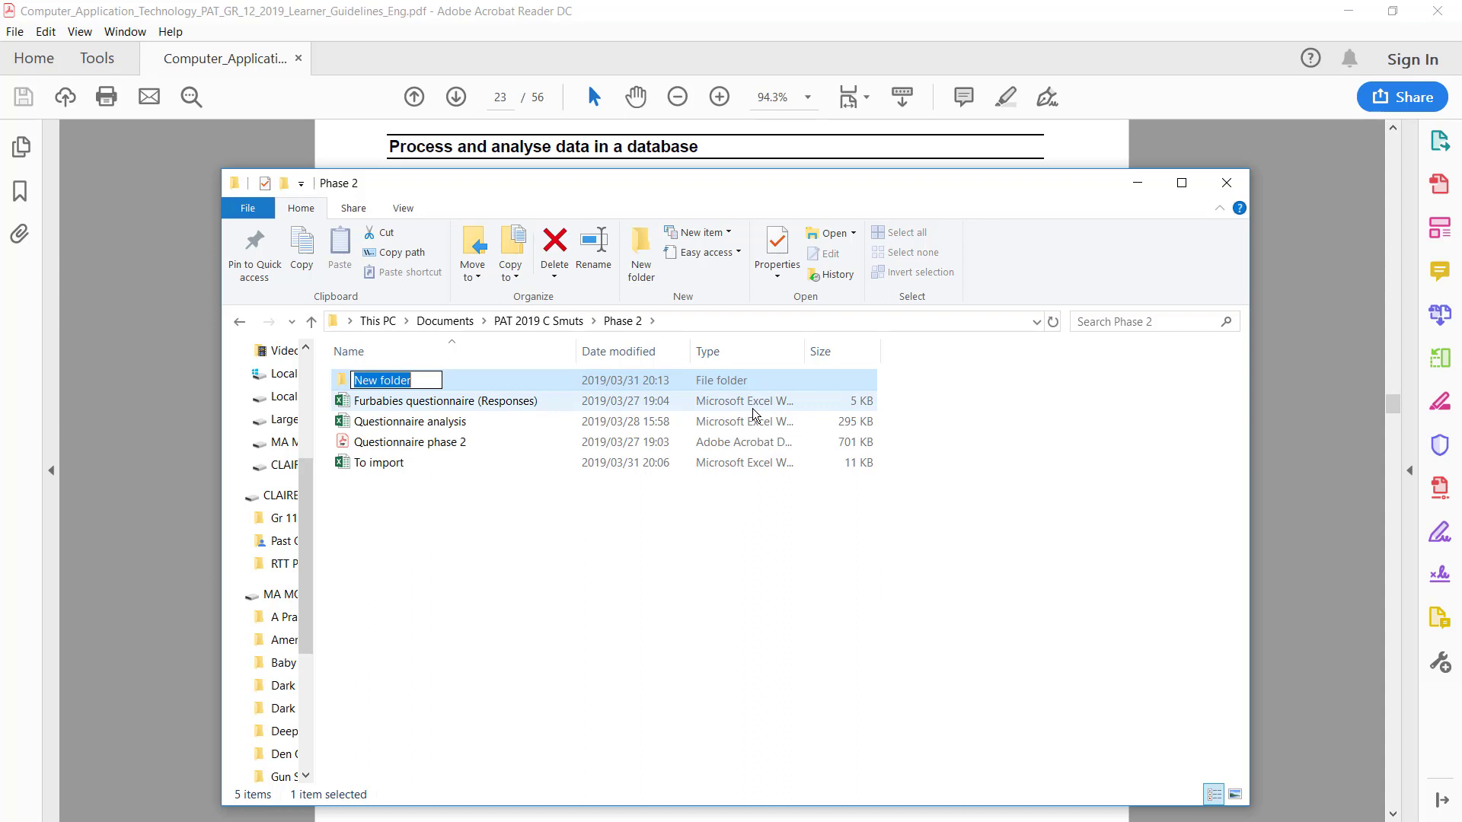
type("Questin")
key("BackSpace")
key("BackSpace")
type("ionnaires")
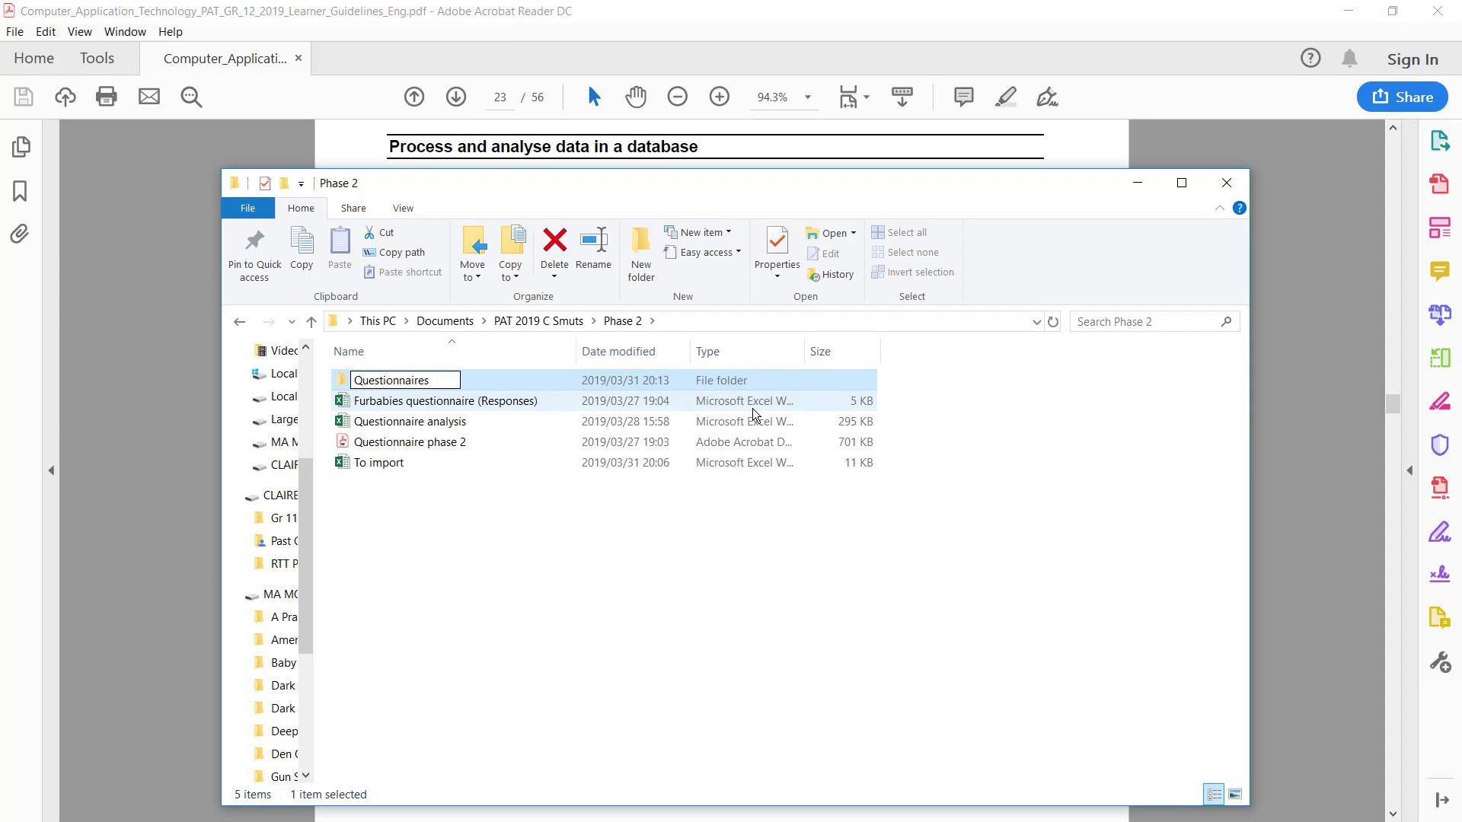
key("Return")
Step: Move the Questionnaire phase 2 PDF and Furbabies responses workbook into Questionnaires, then open that folder
left_click(390, 444)
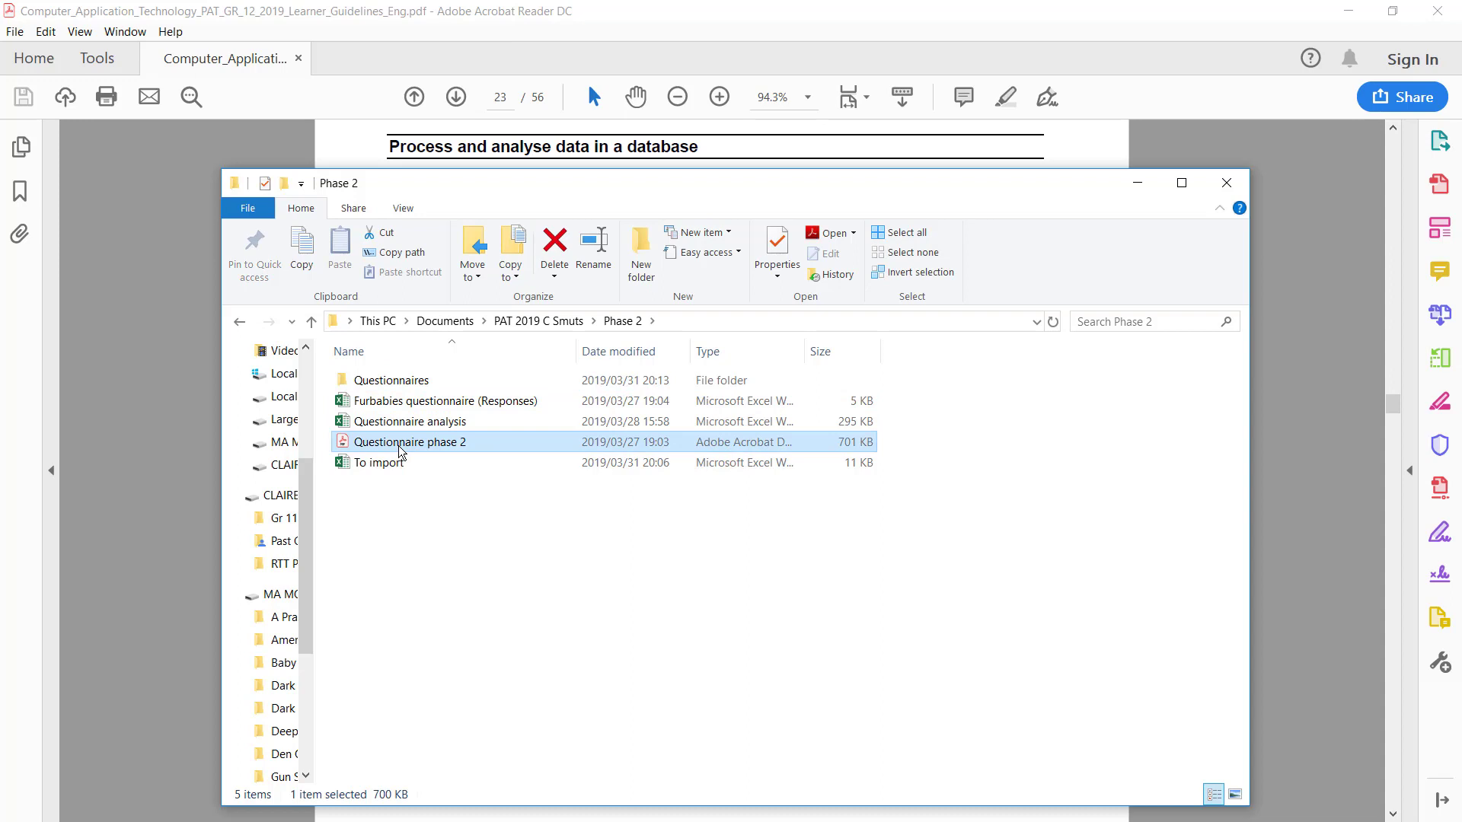
left_click(418, 402, "ctrl")
left_click_drag(419, 402, 432, 385)
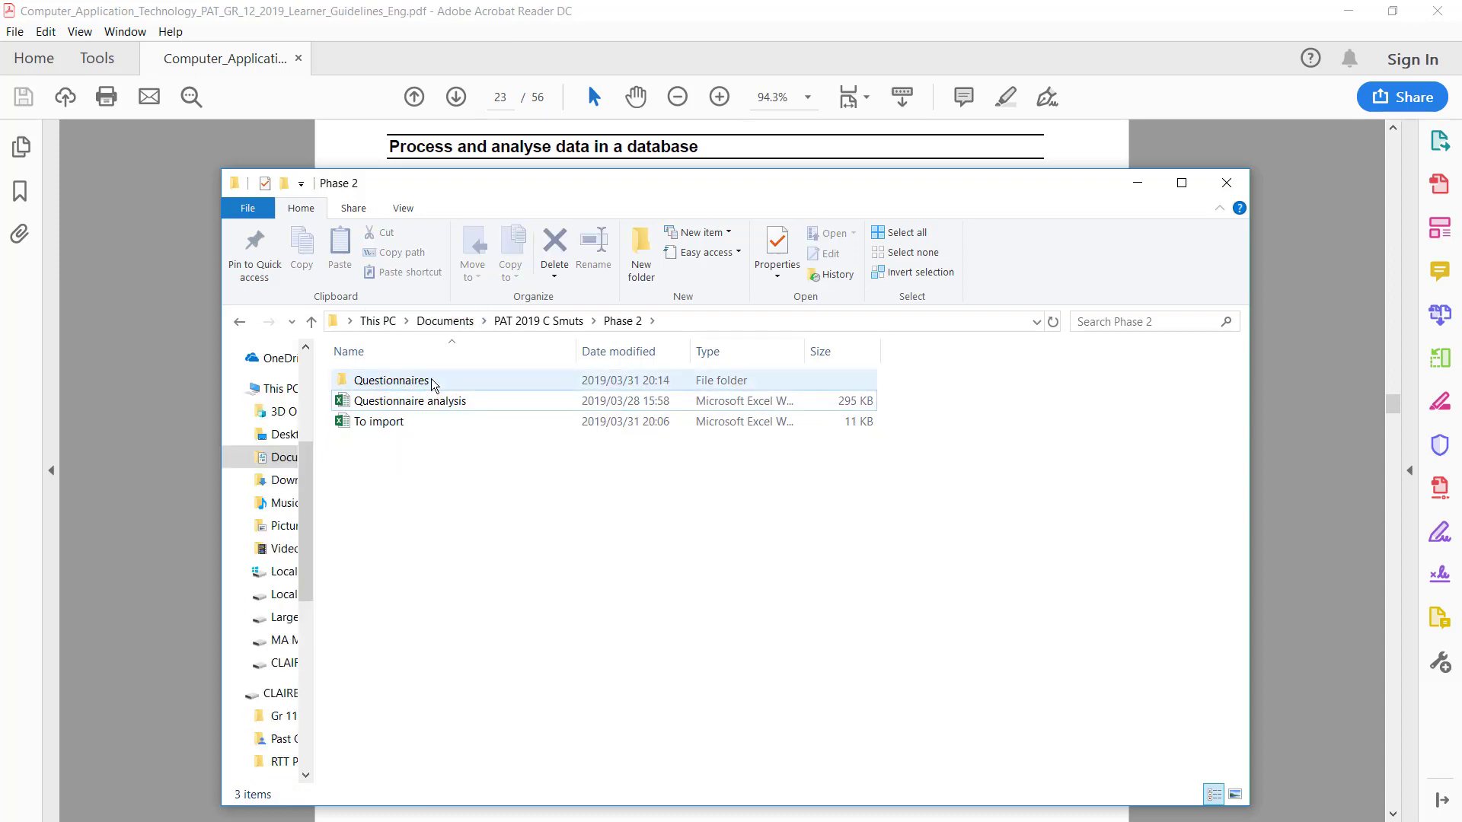
double_click(429, 383)
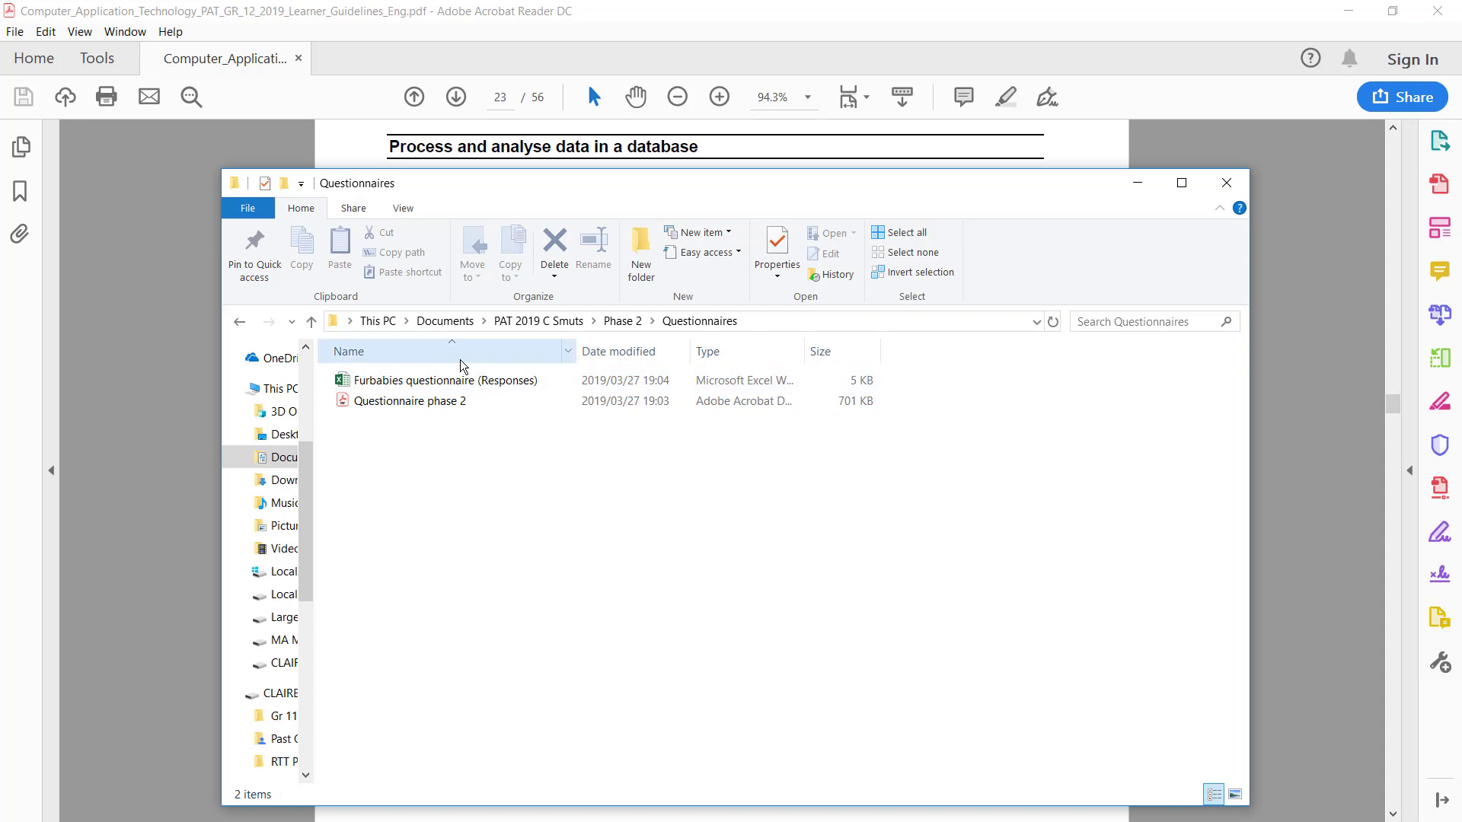
left_click(460, 381)
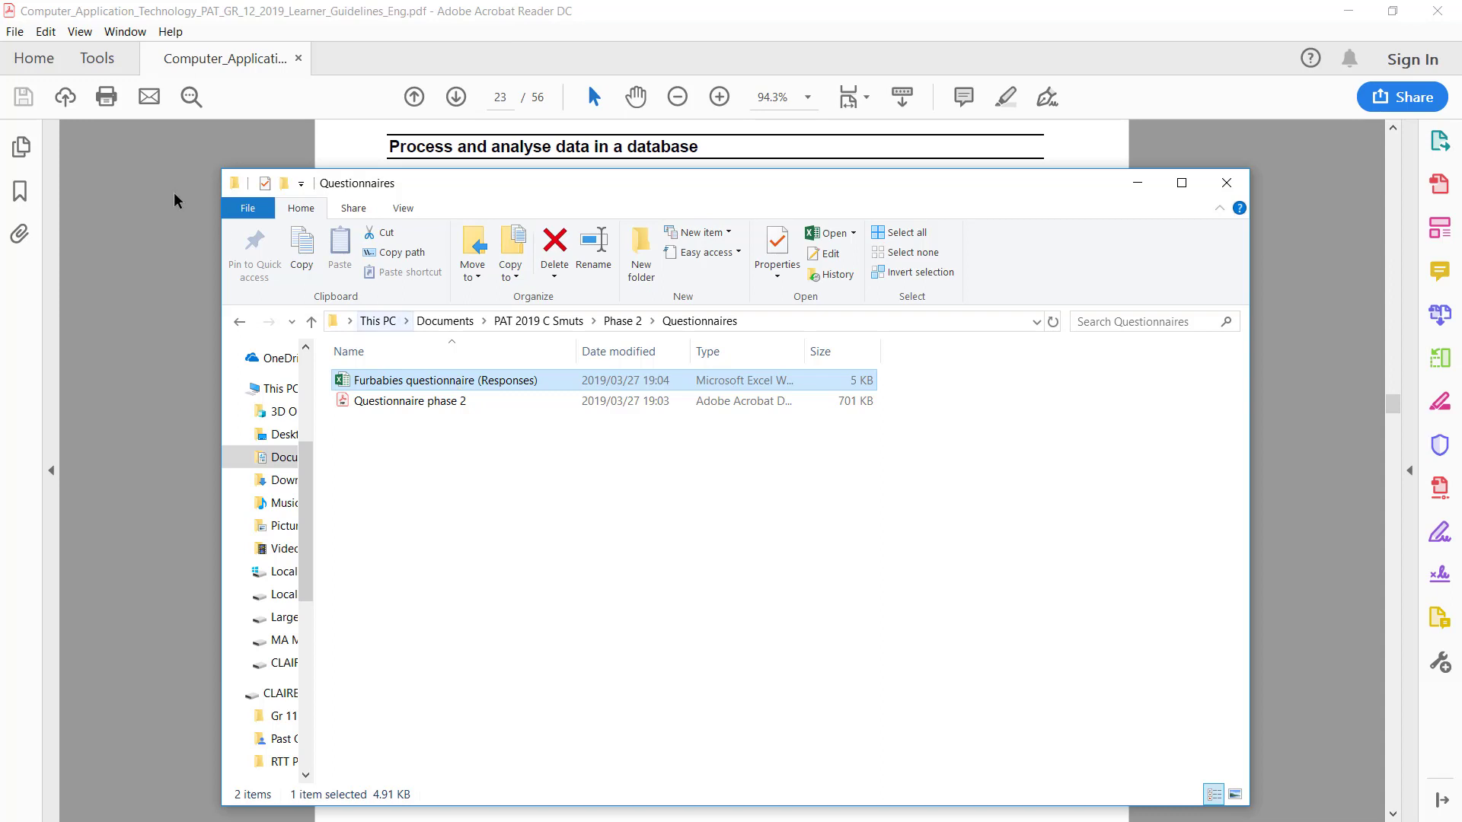
left_click(623, 320)
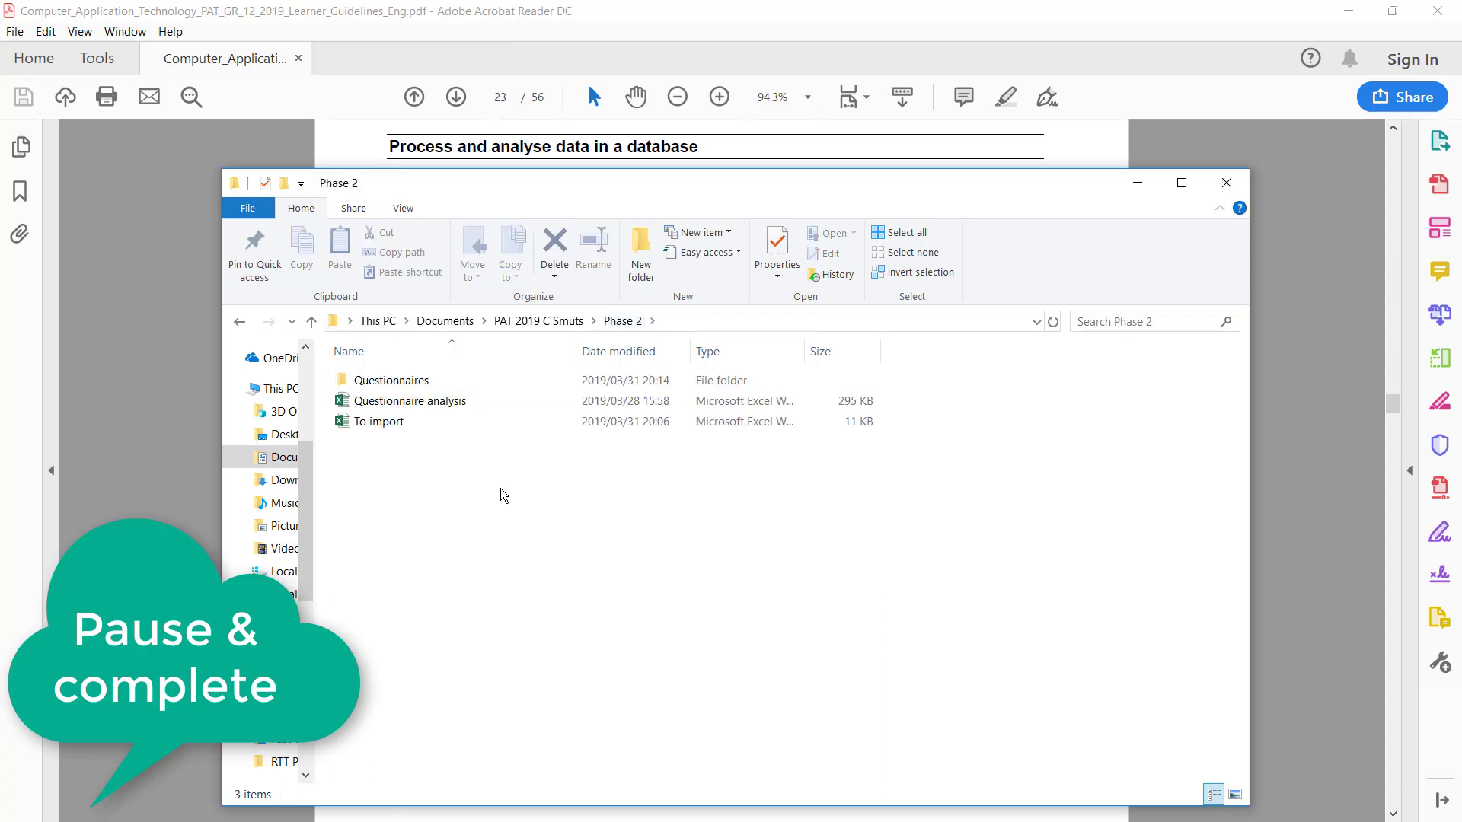
left_click(401, 404)
double_click(399, 402)
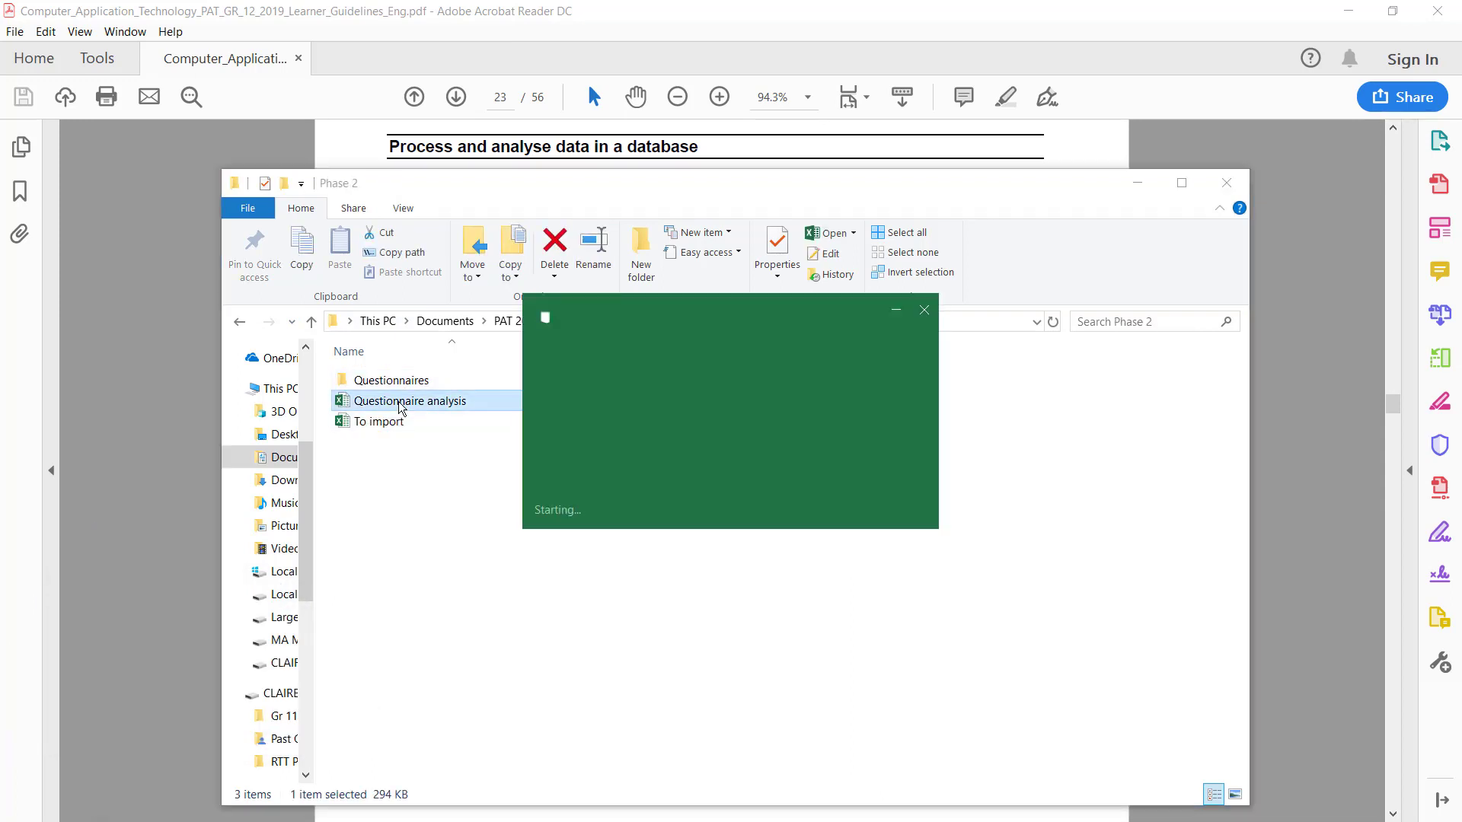
left_click(159, 789)
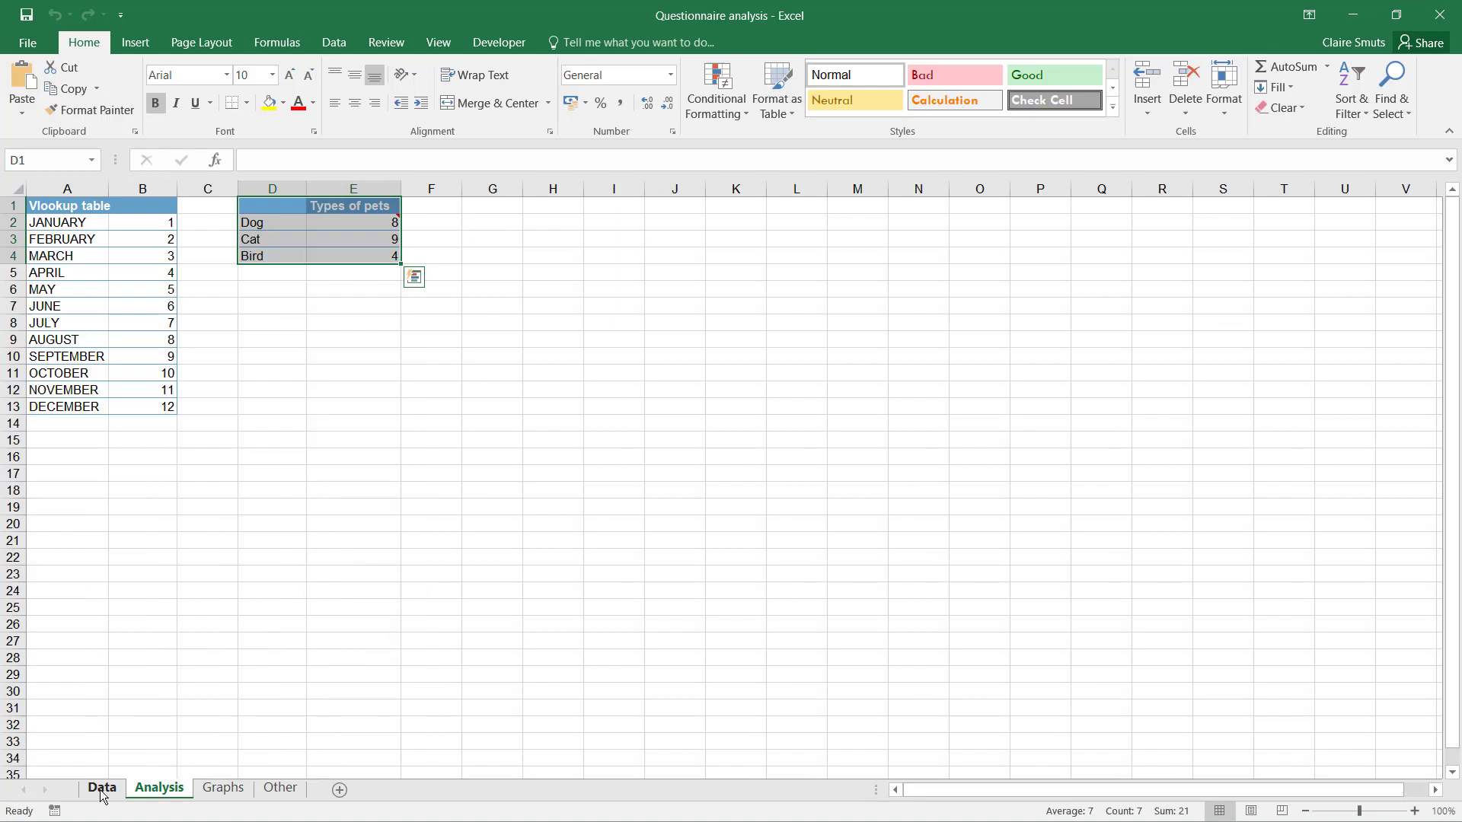
left_click(102, 789)
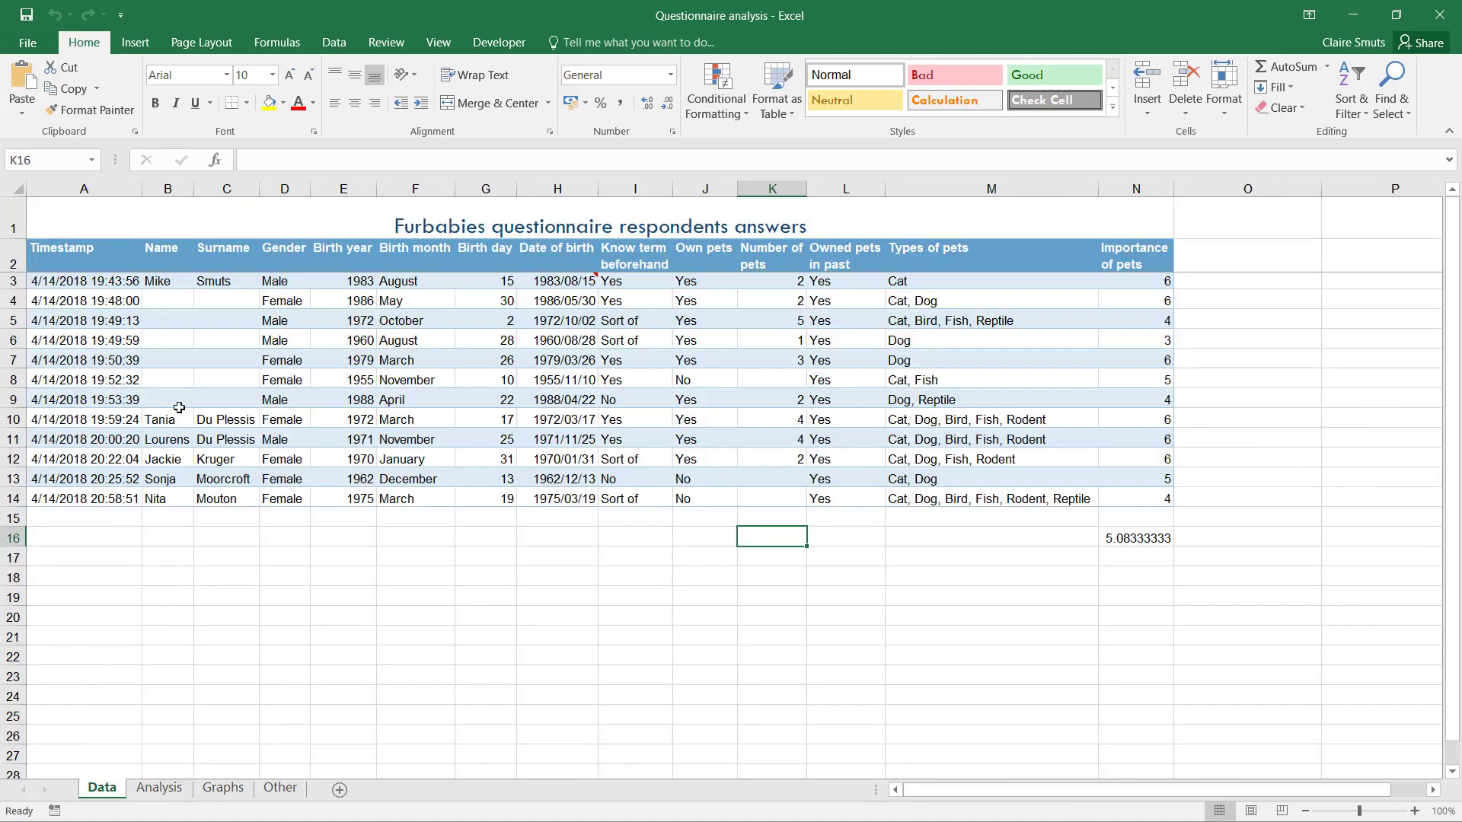
left_click(1444, 10)
Step: Add a blank New Microsoft Access Database to Phase 2 and open the To import workbook
left_click(391, 424)
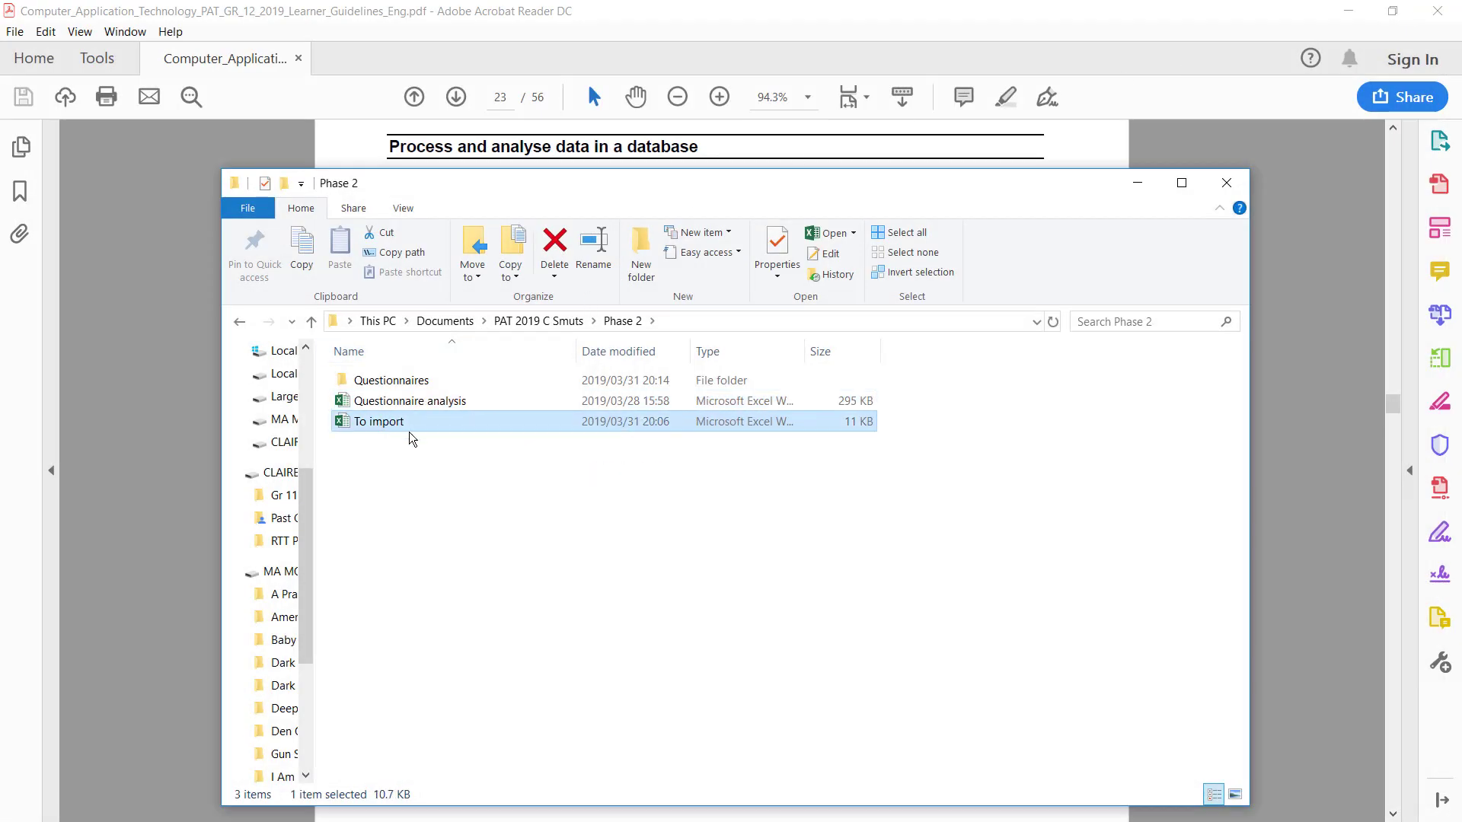
double_click(409, 429)
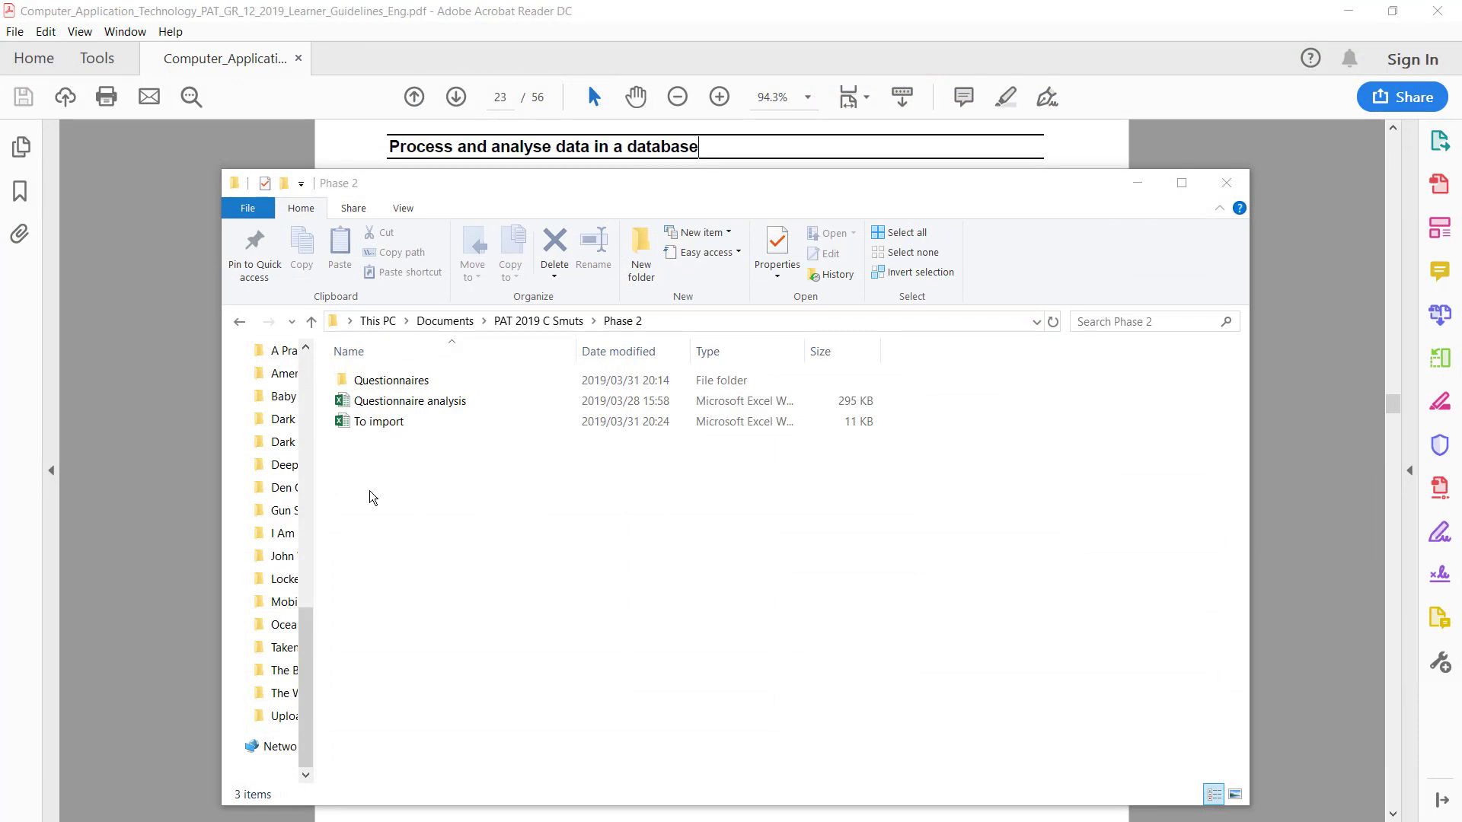
right_click(389, 512)
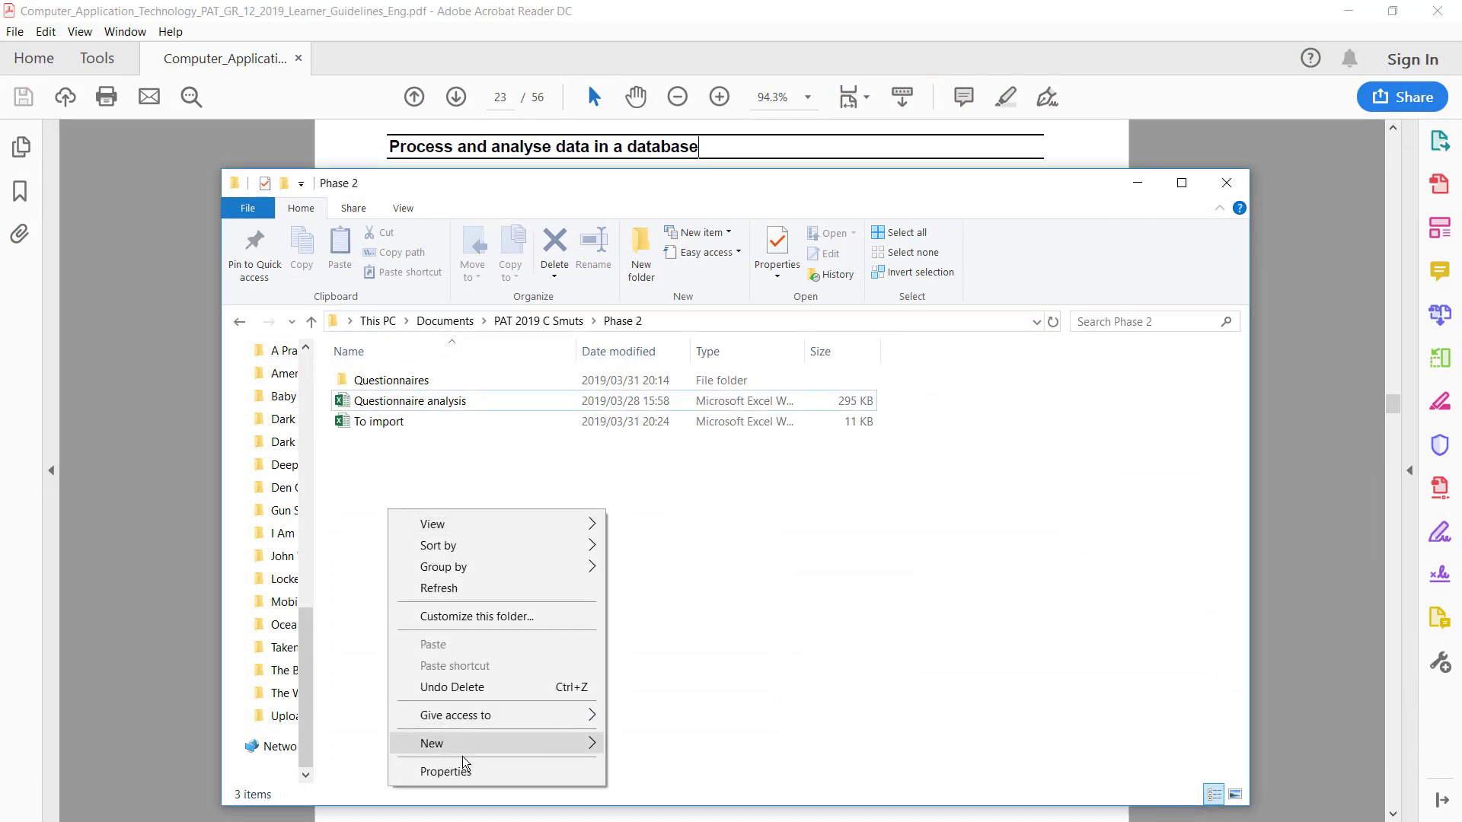
mouse_move(491, 750)
left_click(738, 570)
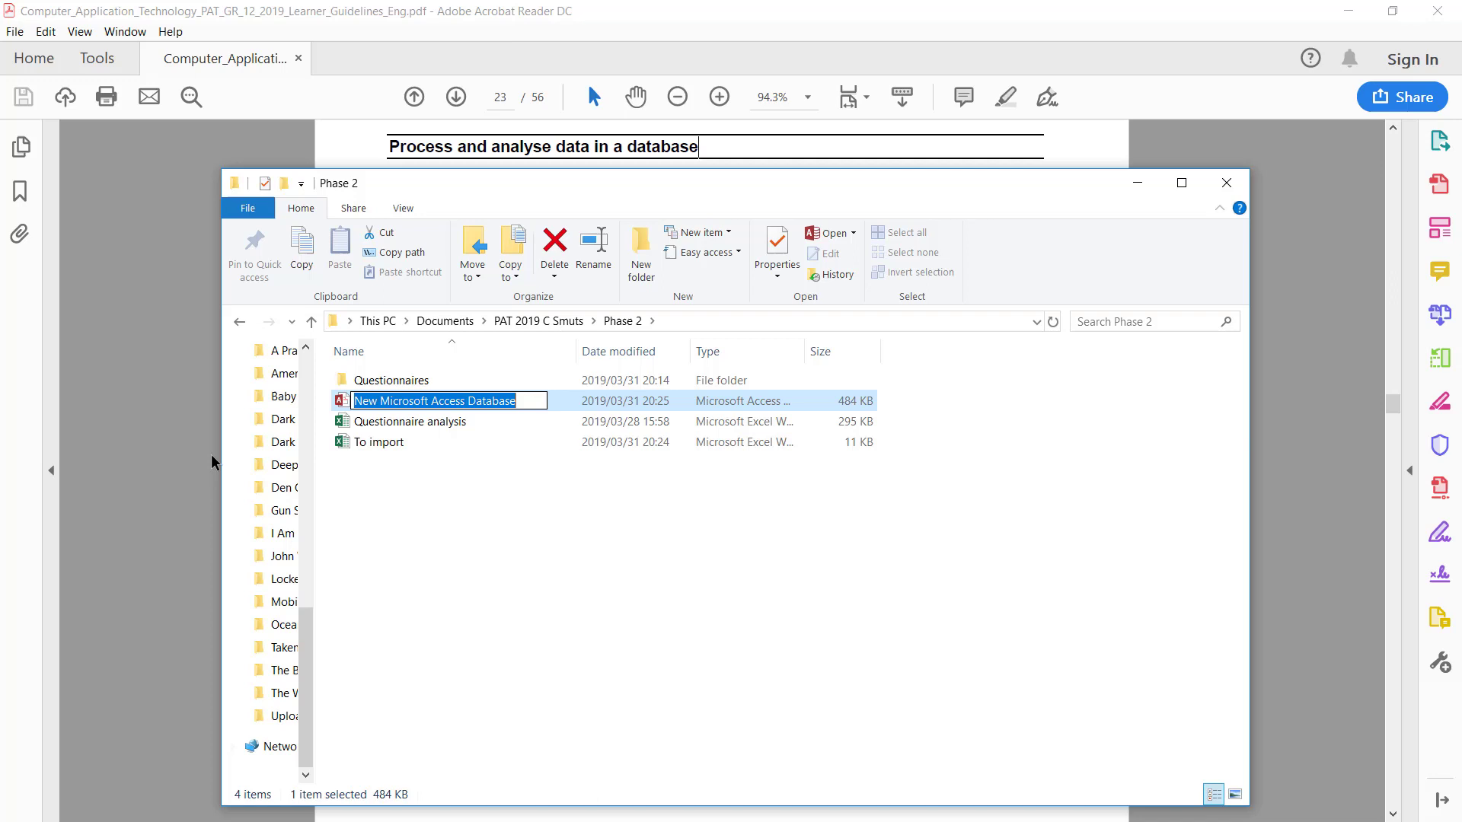
left_click(506, 505)
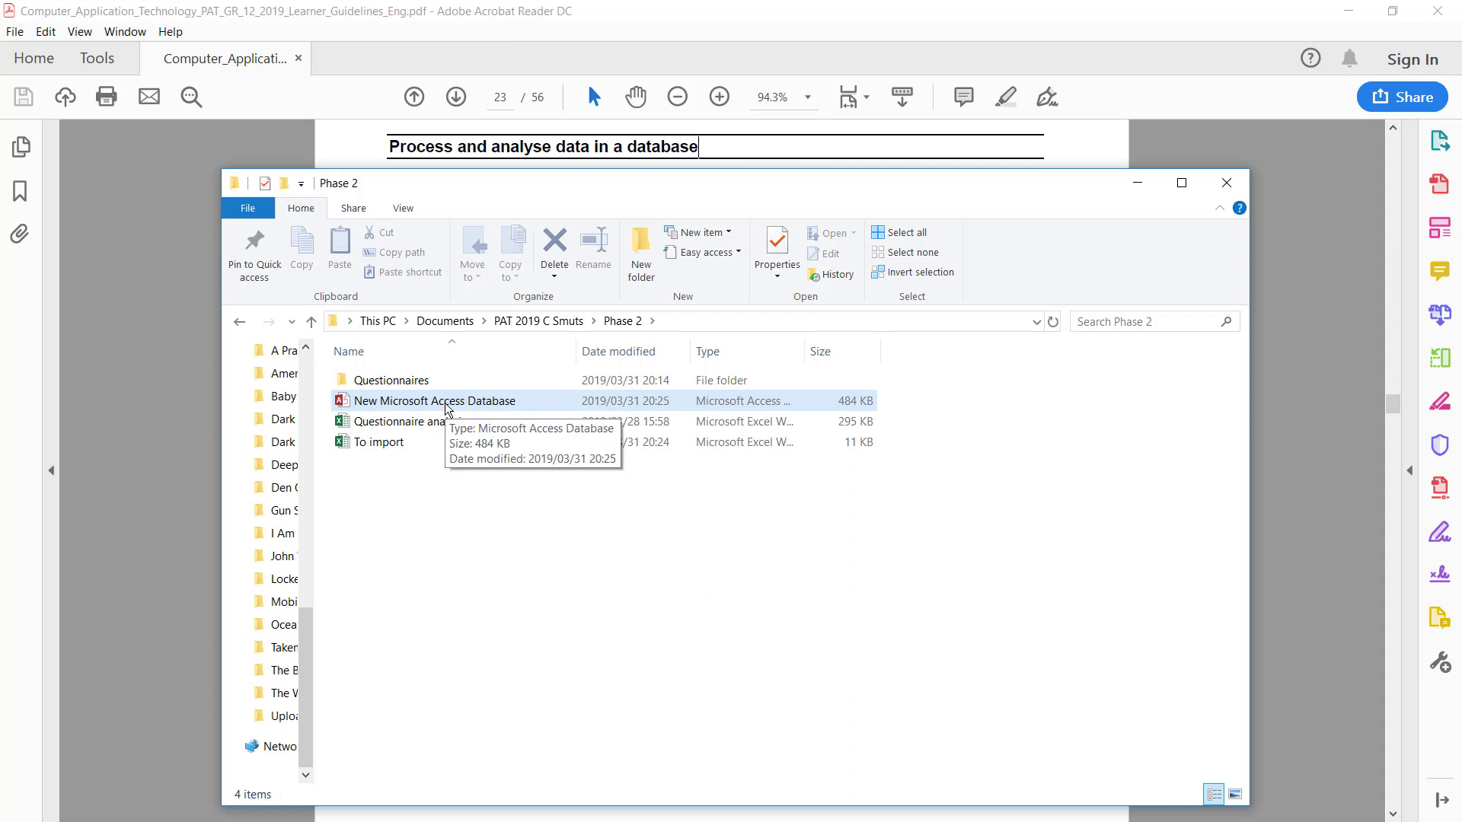
double_click(405, 449)
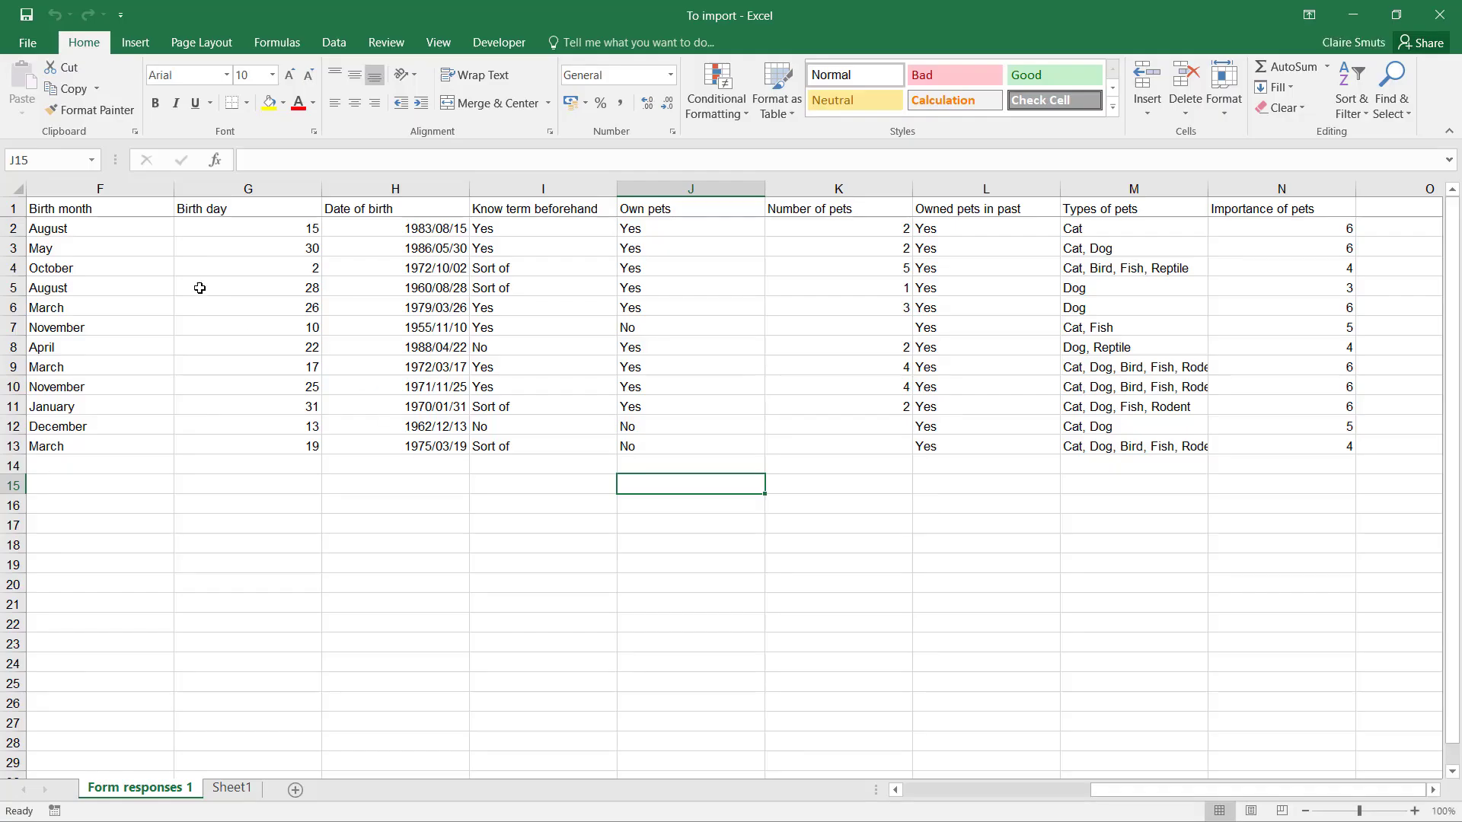
Step: Insert then delete a blank row above the Form responses 1 headers, and select A1 (Timestamp)
left_click(956, 790)
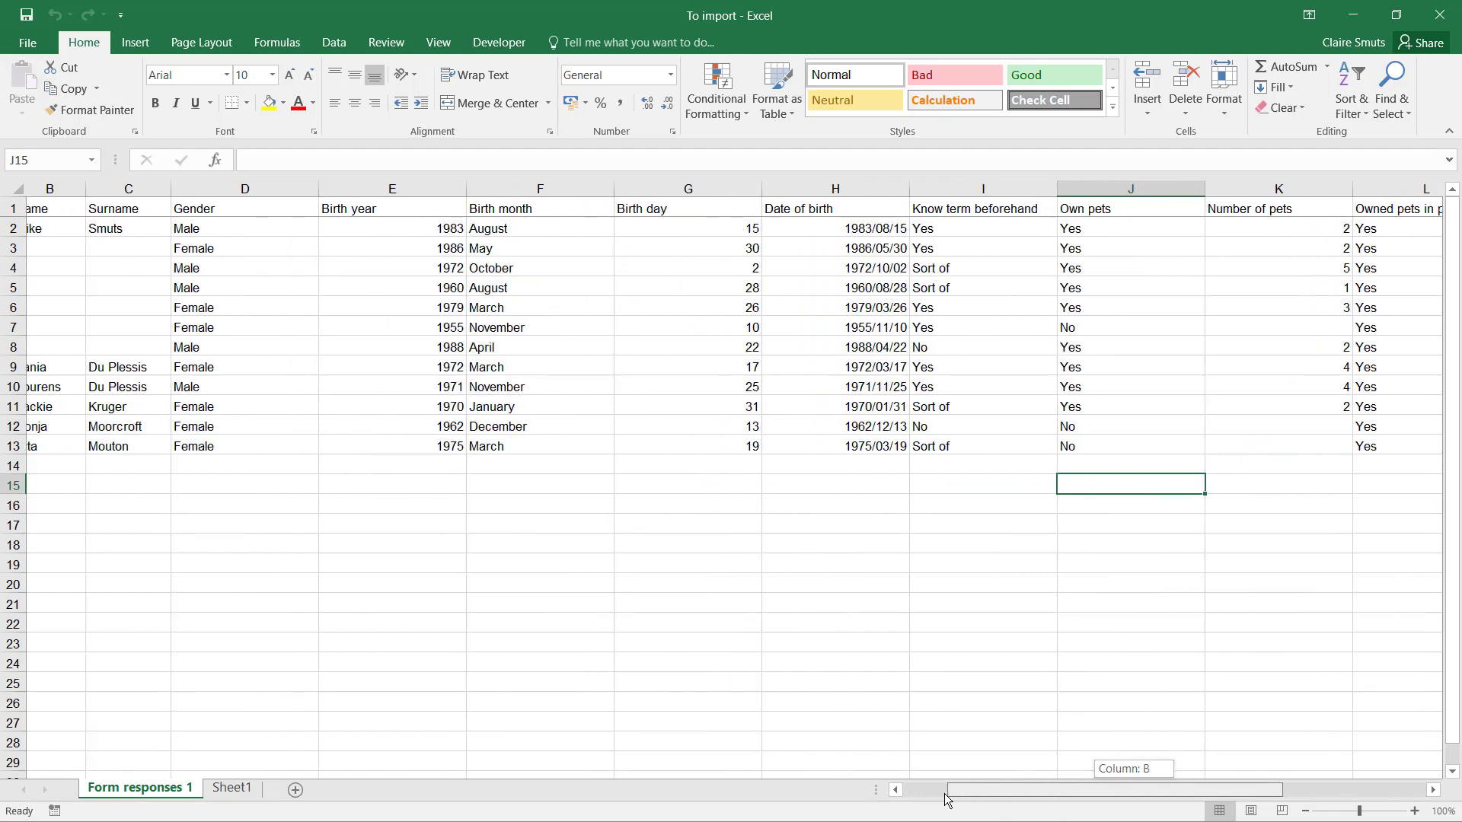
right_click(13, 209)
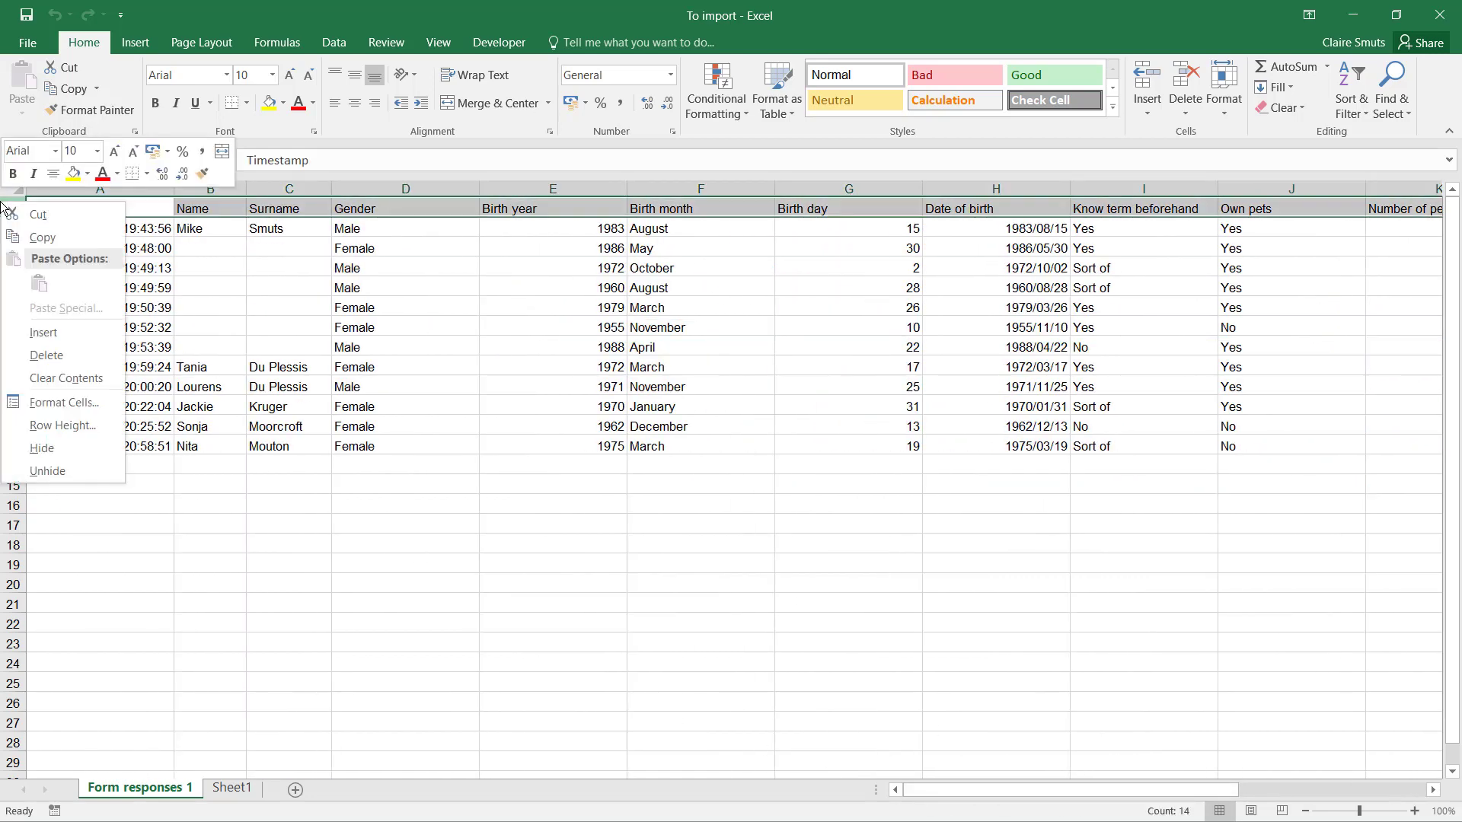
left_click(34, 332)
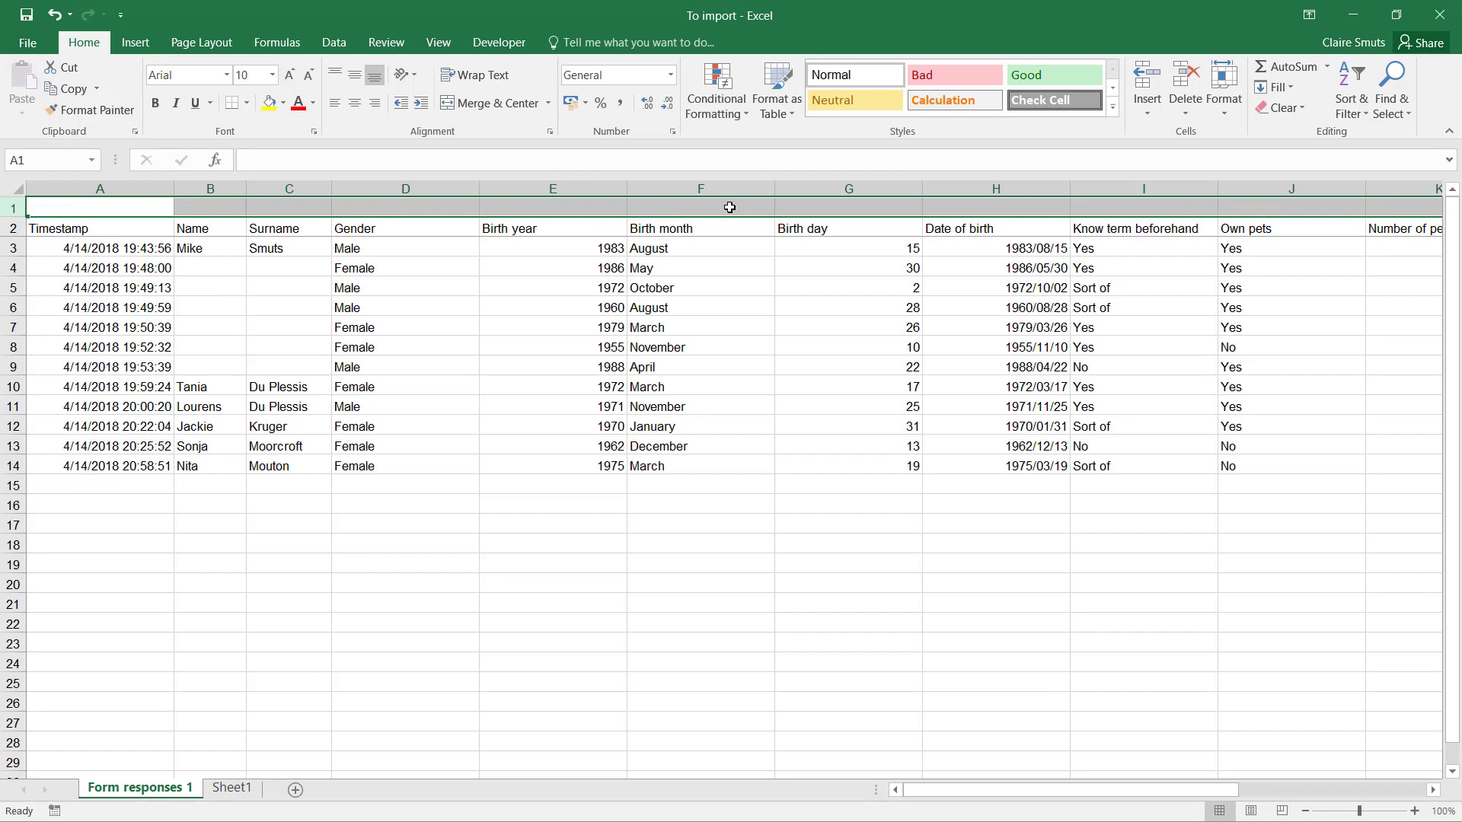
right_click(11, 206)
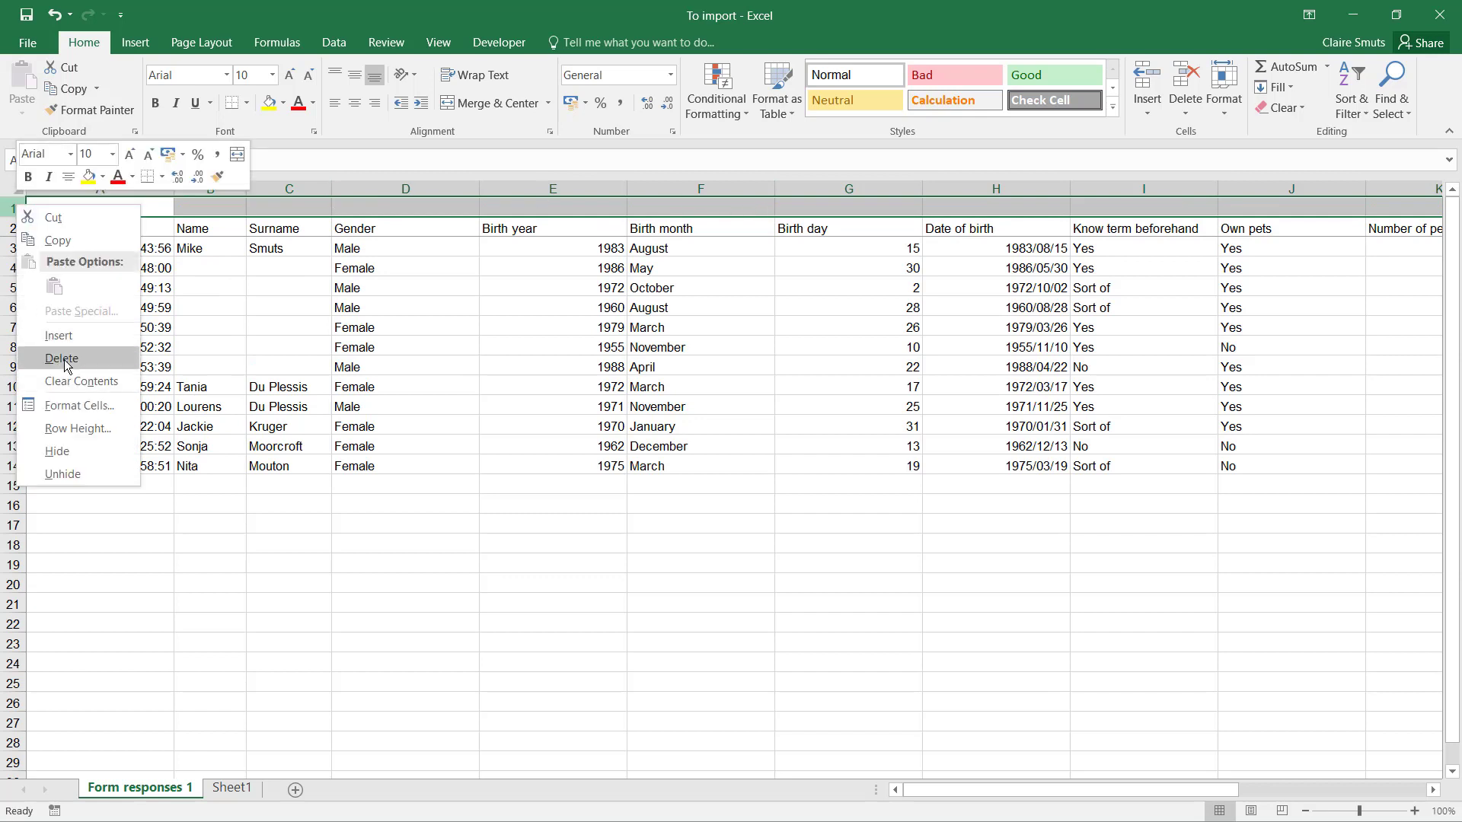
left_click(46, 352)
left_click(349, 339)
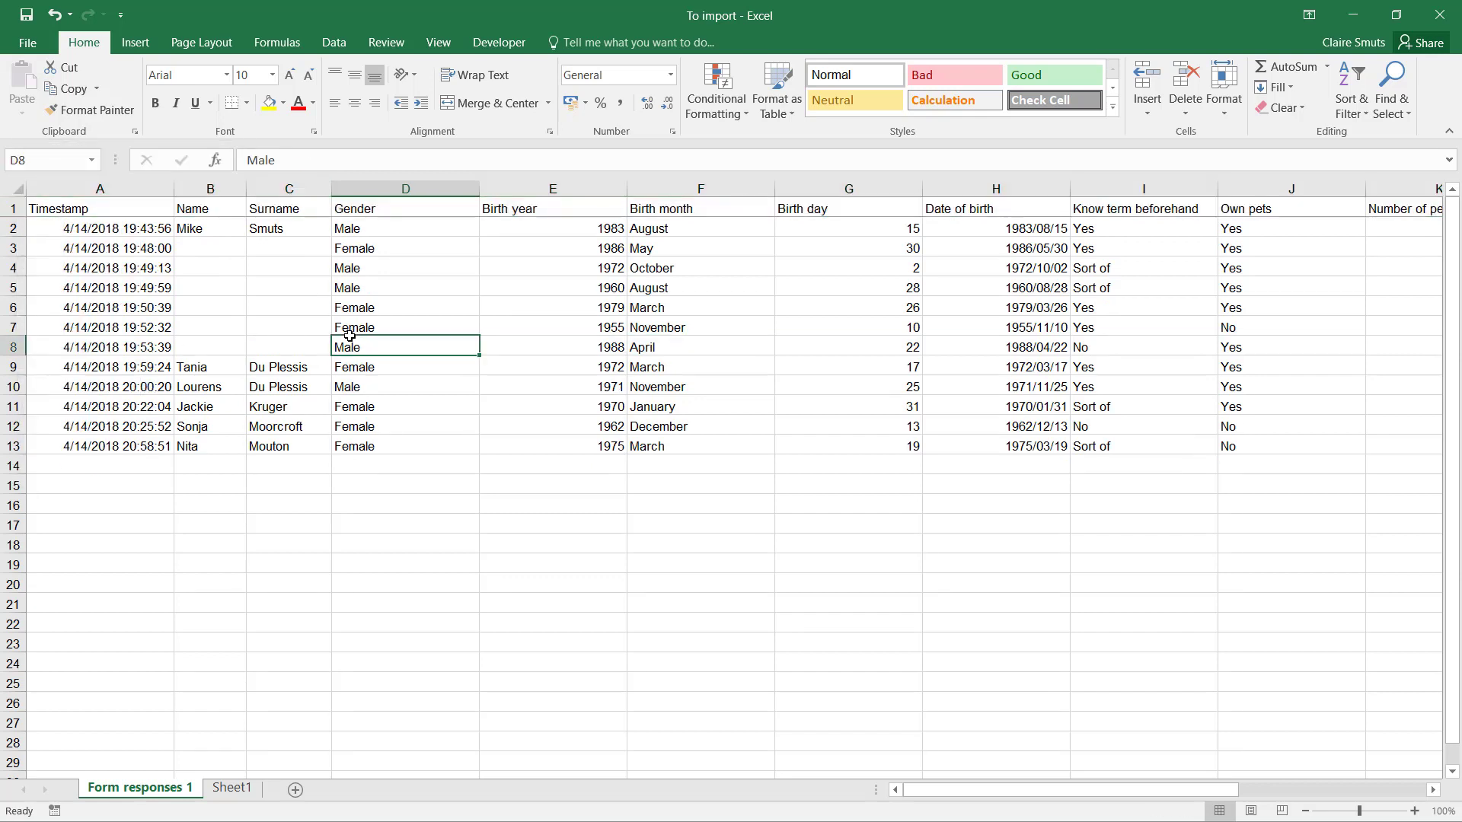
left_click(40, 205)
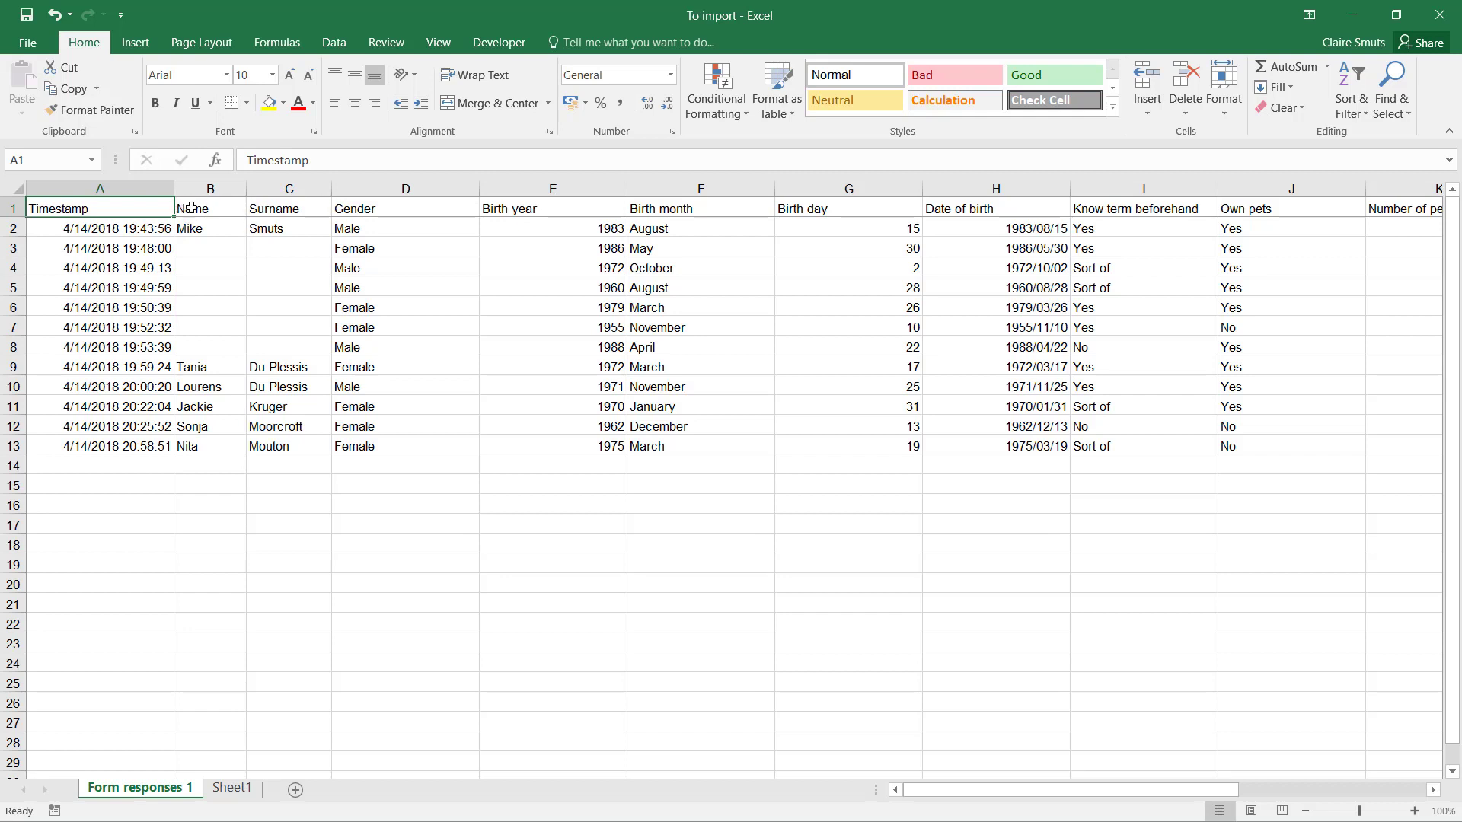
Step: Select columns E to G: Birth year, Birth month and Birth day
left_click(289, 209)
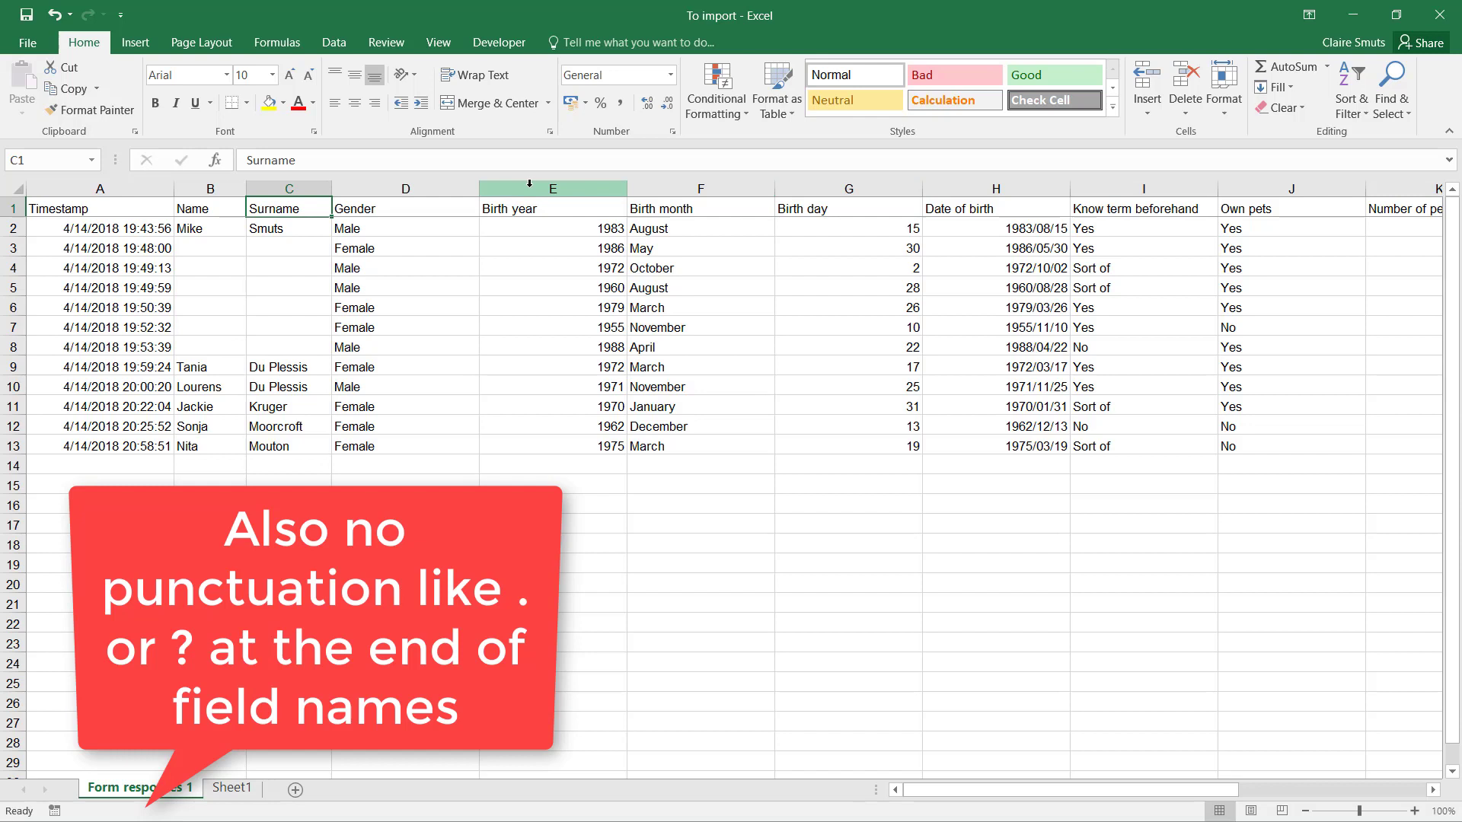
left_click_drag(530, 186, 843, 185)
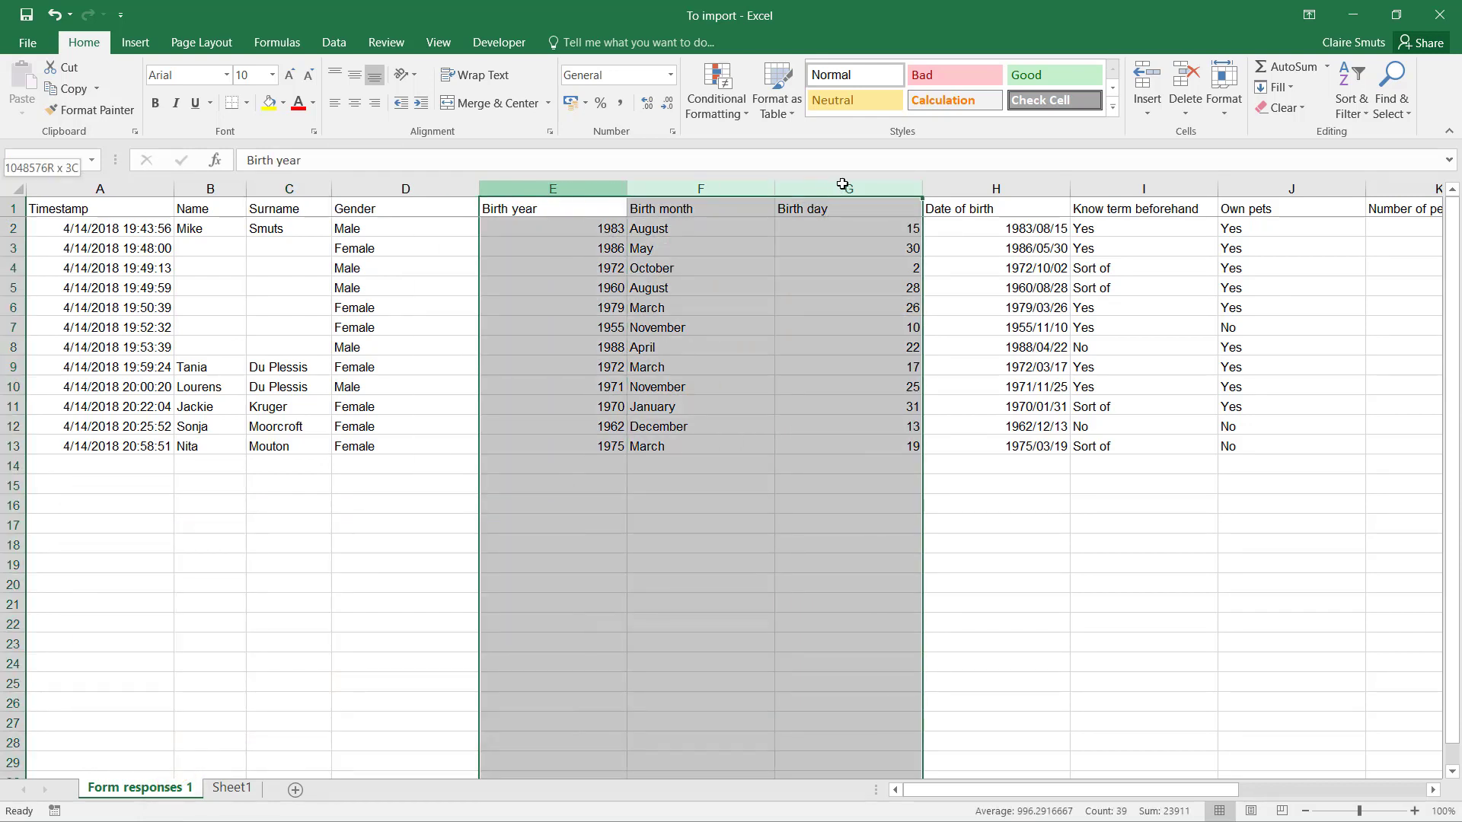
left_click_drag(843, 185, 845, 185)
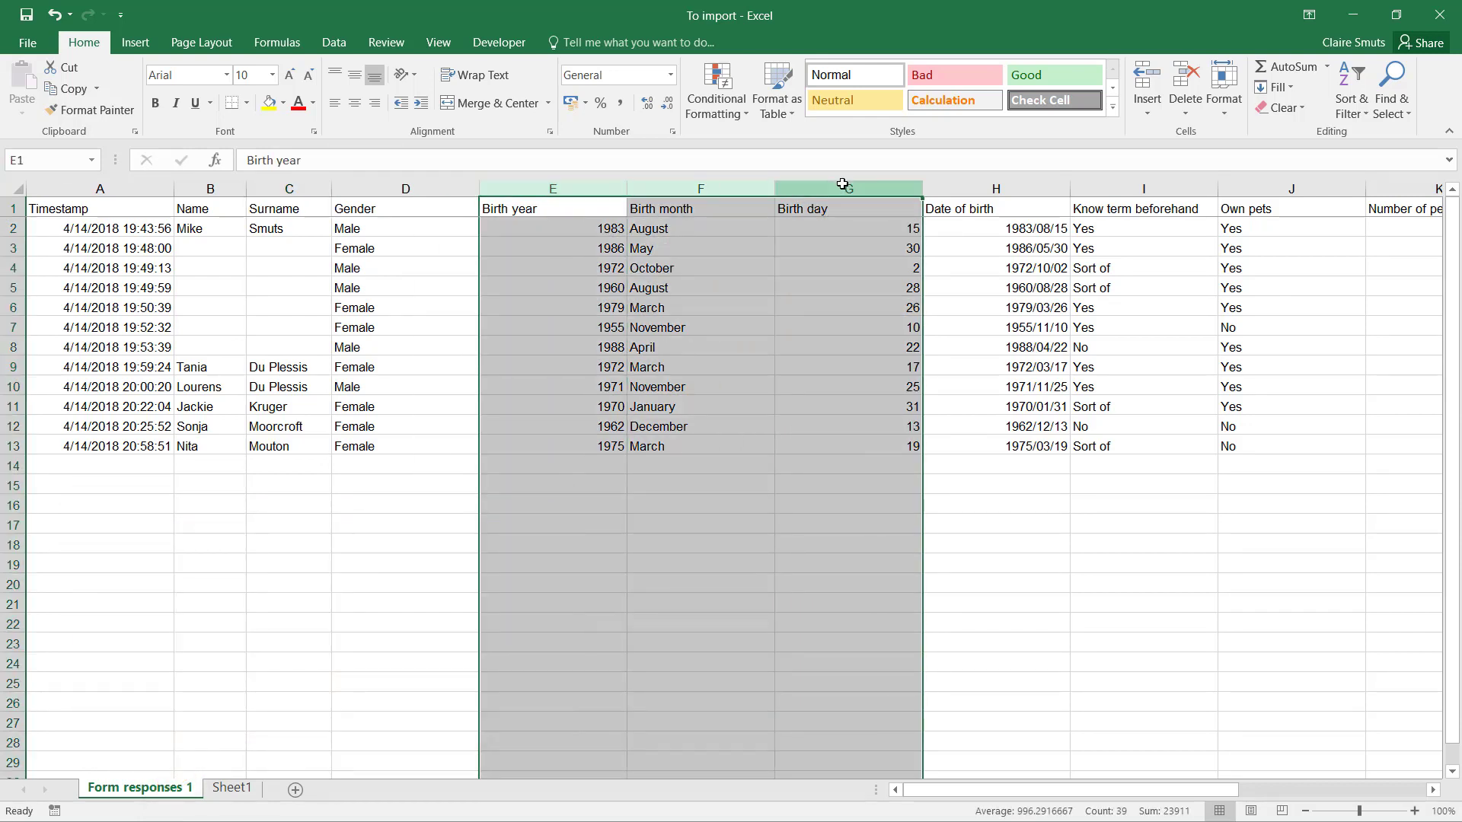
left_click(1000, 186)
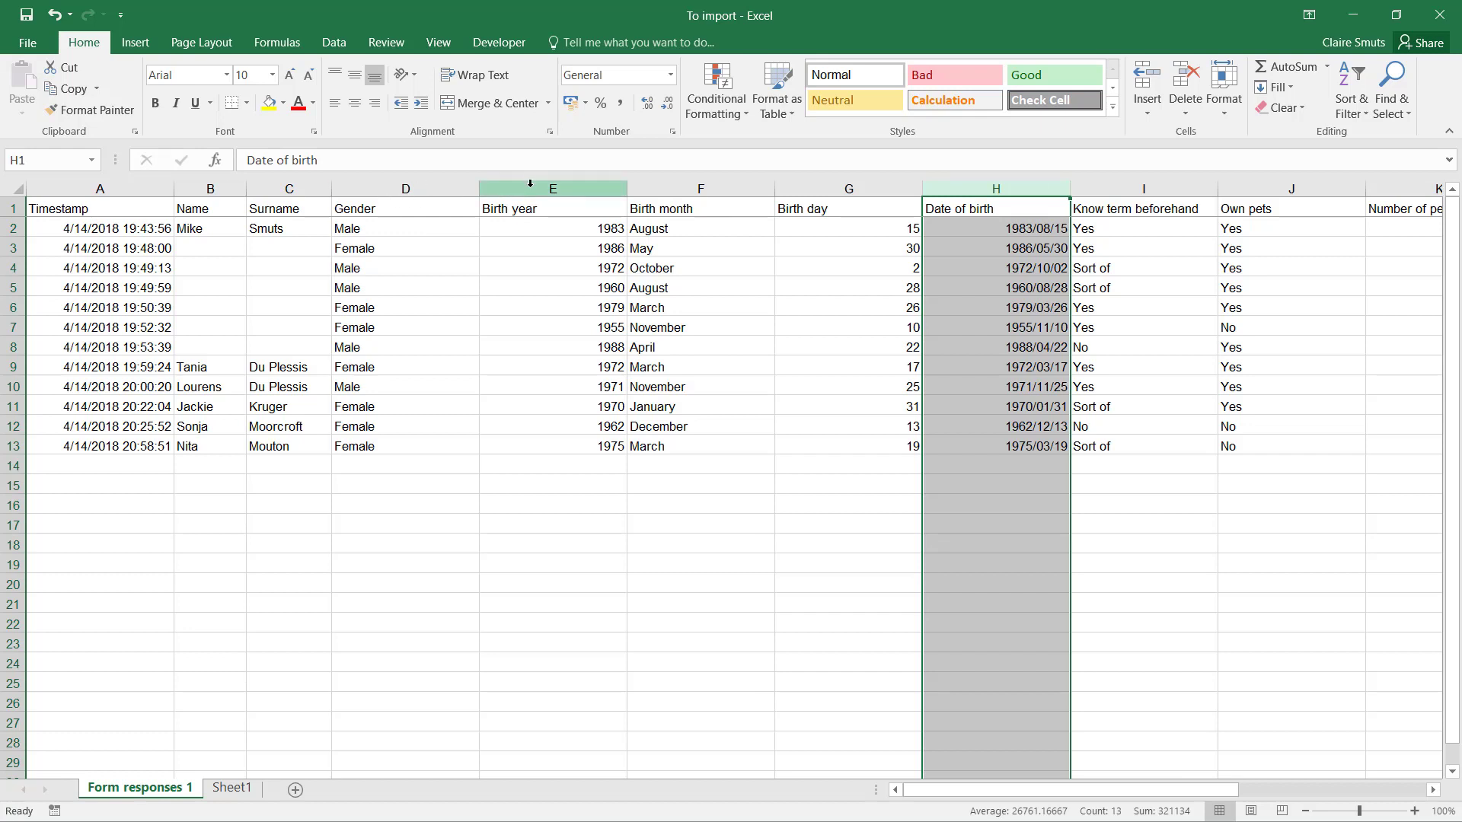
left_click_drag(533, 188, 870, 199)
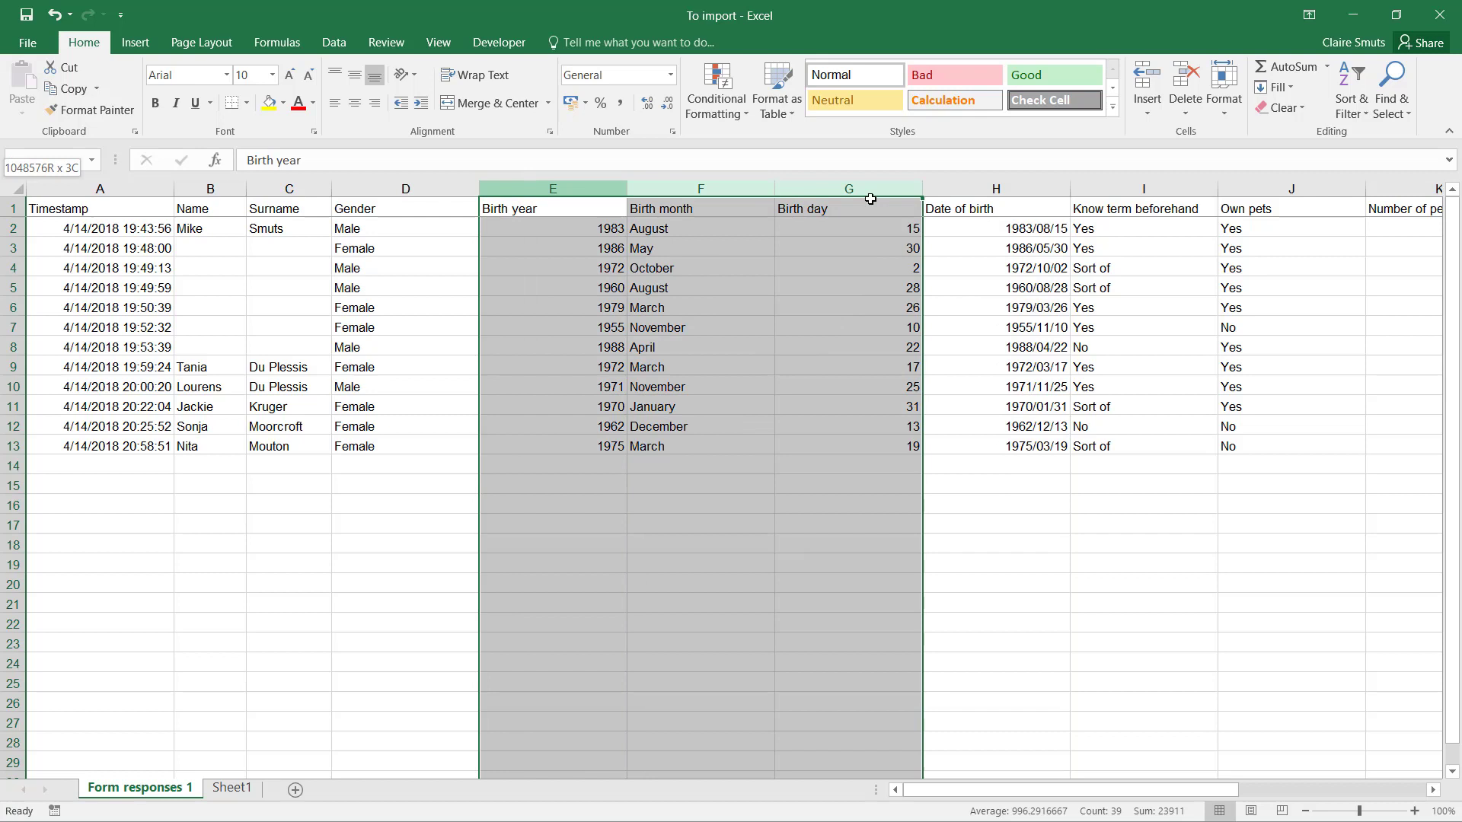
left_click_drag(870, 199, 870, 198)
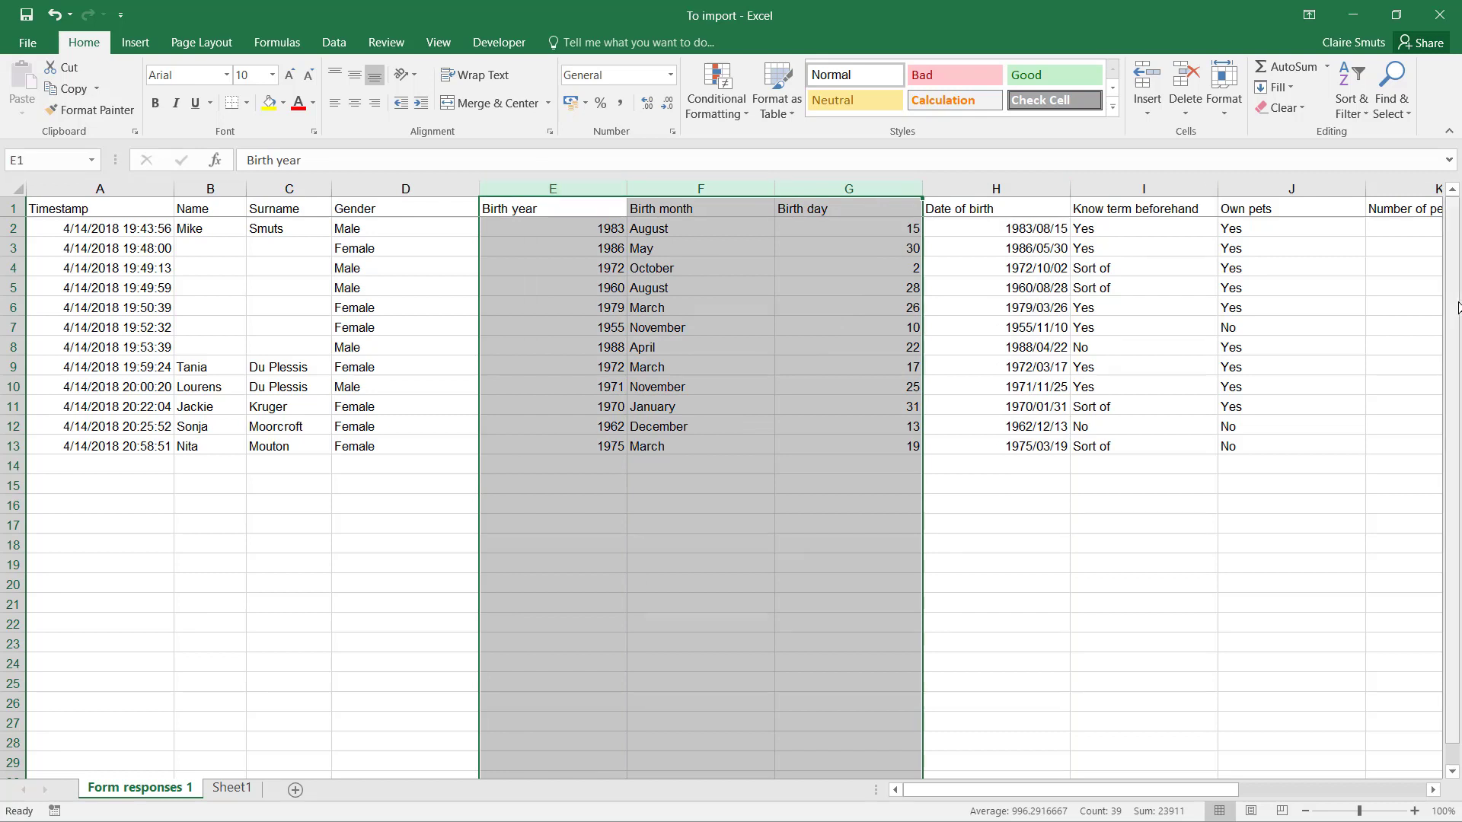
Step: Review the Own pets and Number of pets answers, then close the To import workbook
left_click(1310, 187)
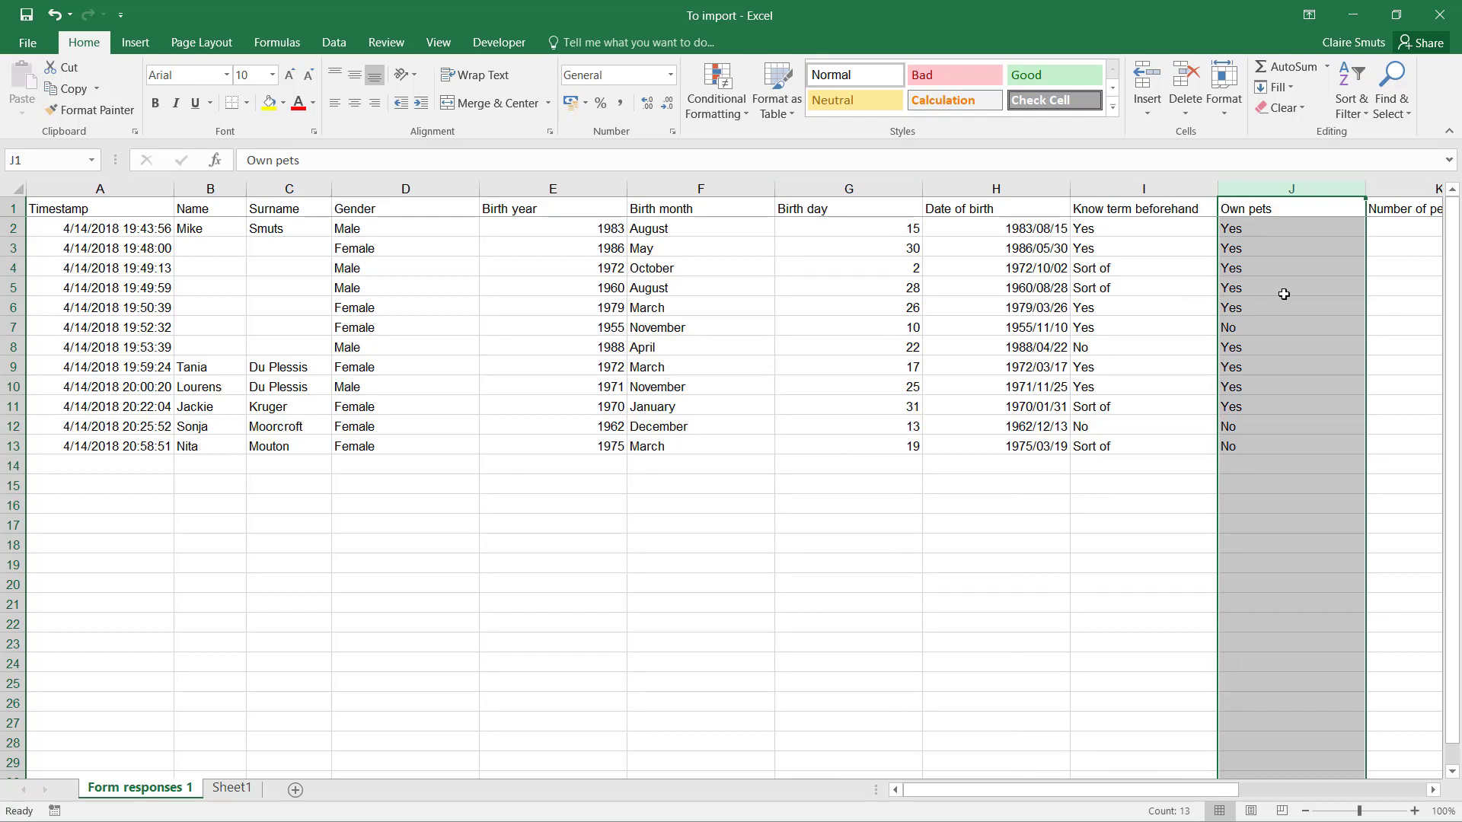
double_click(1283, 232)
key("Return")
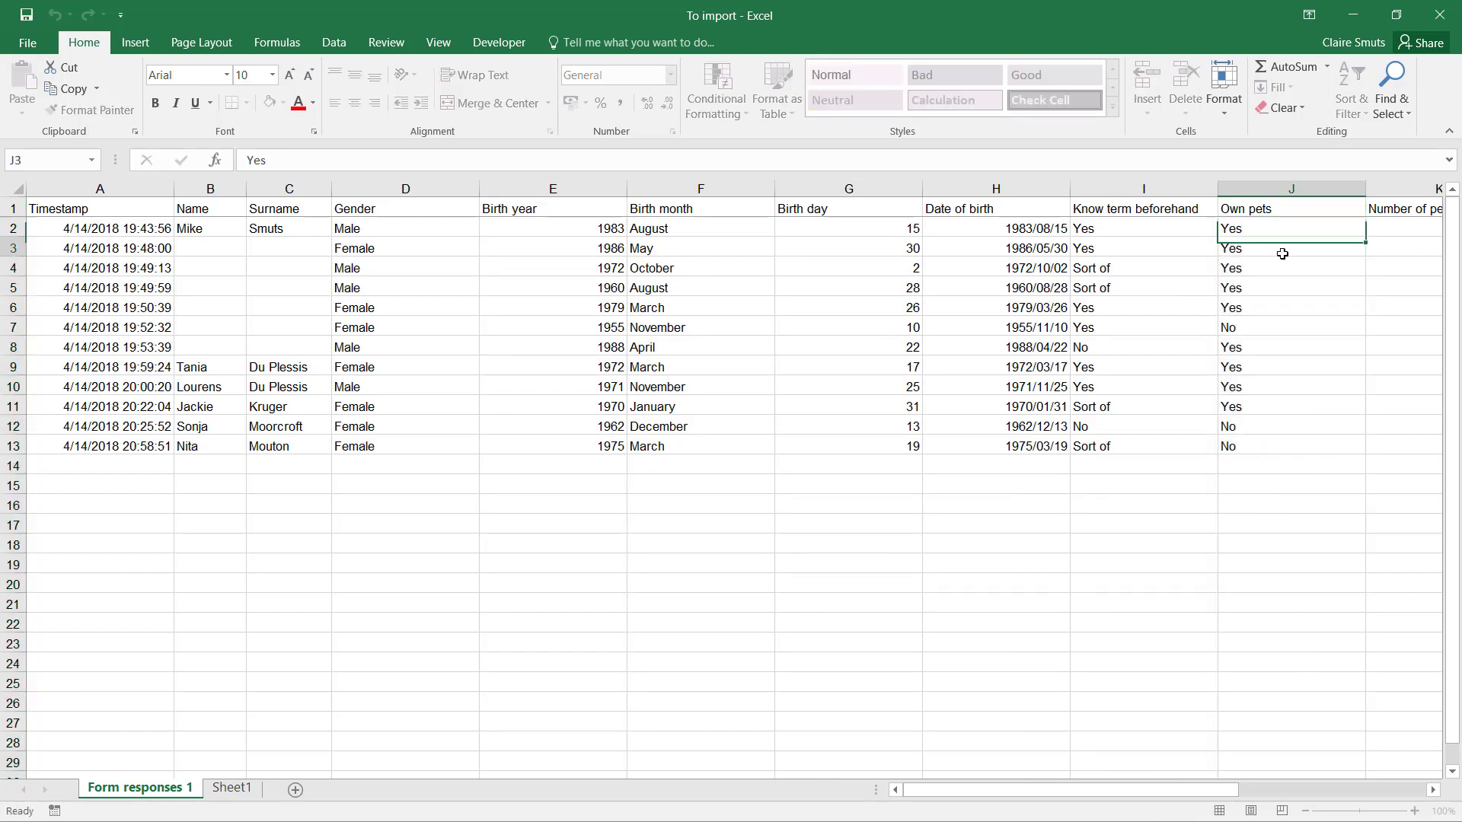
left_click(1405, 349)
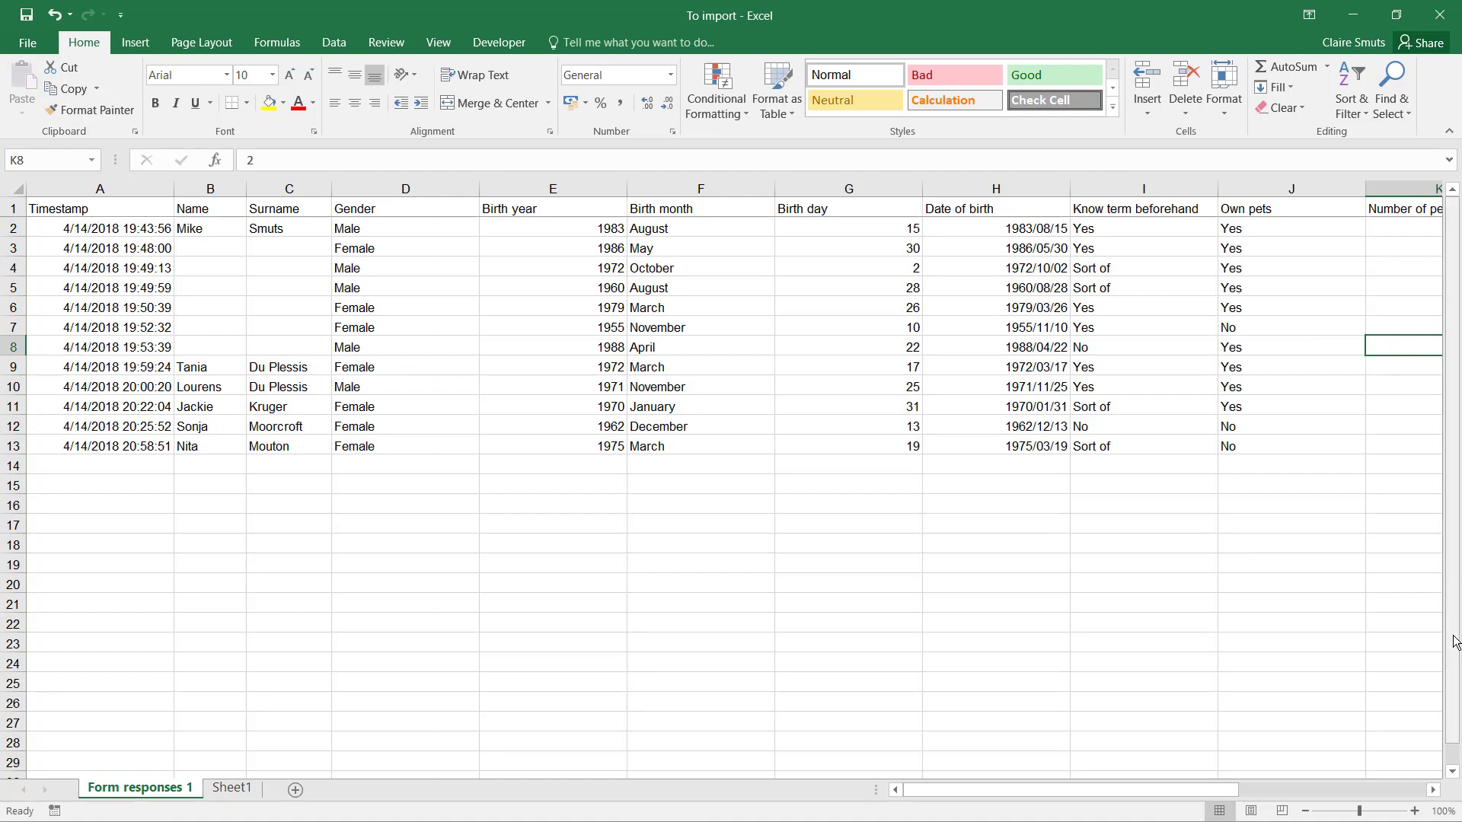
left_click(1432, 790)
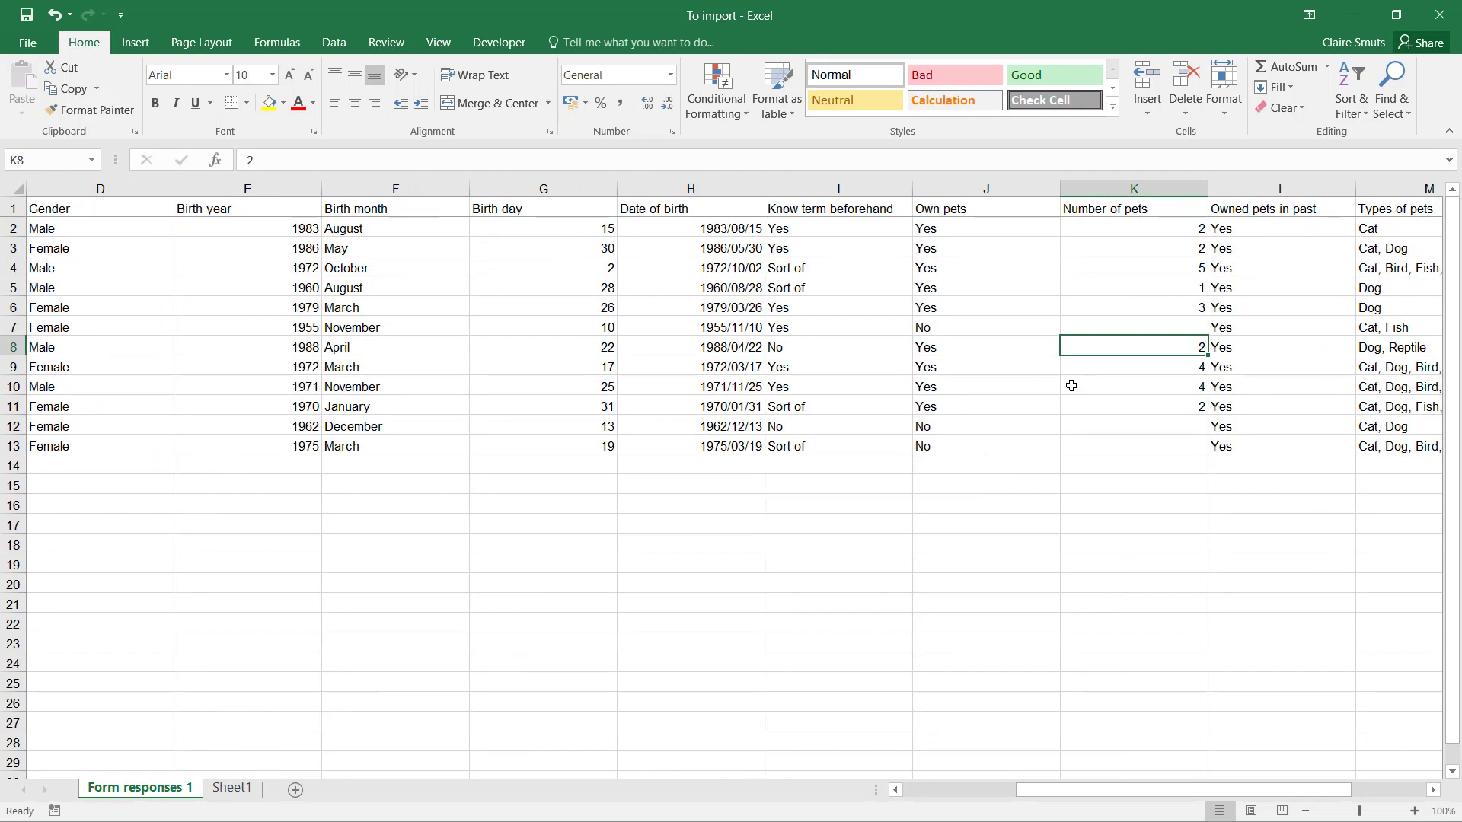
left_click(961, 189)
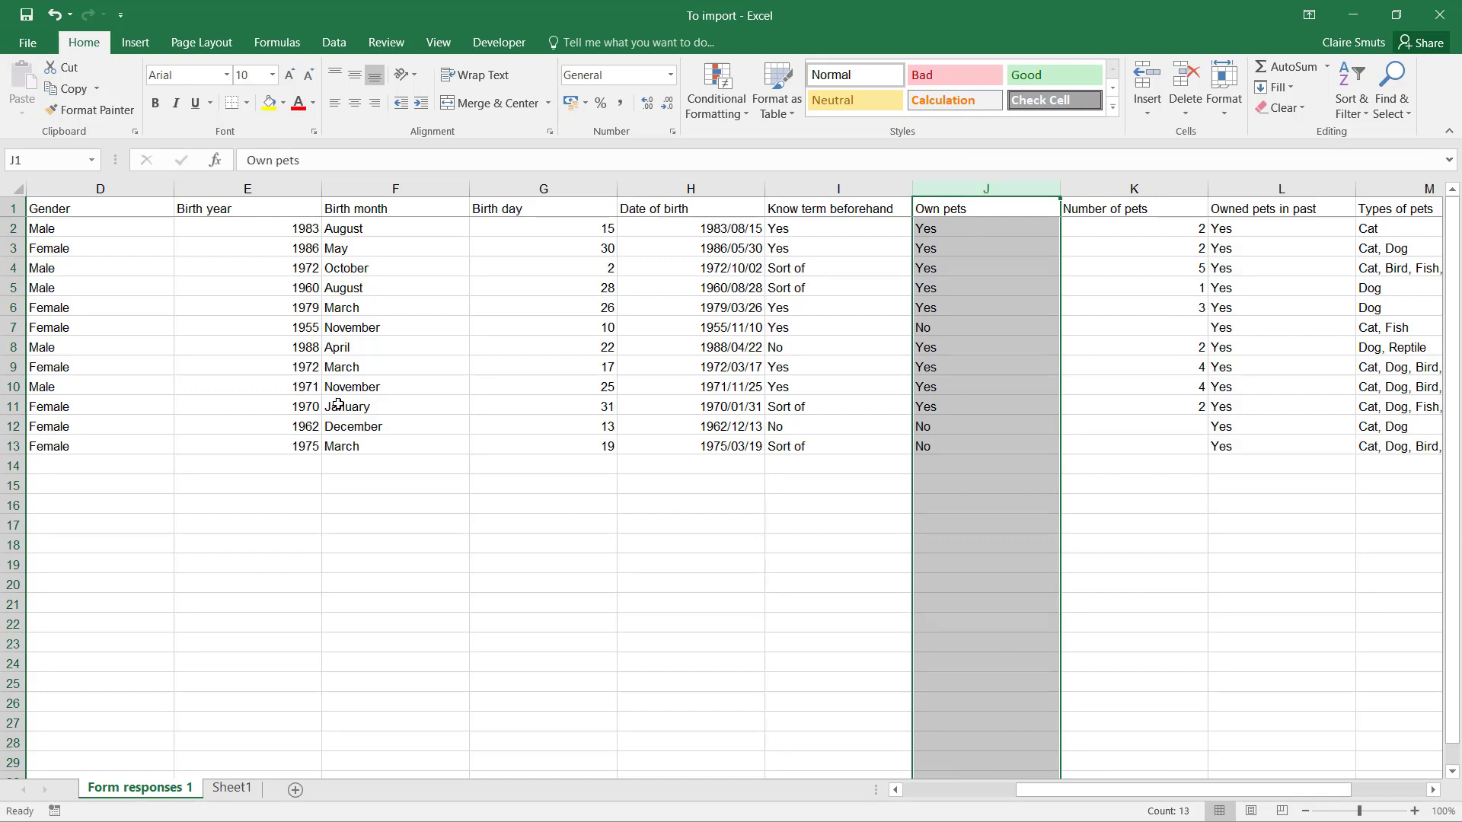
left_click(952, 583)
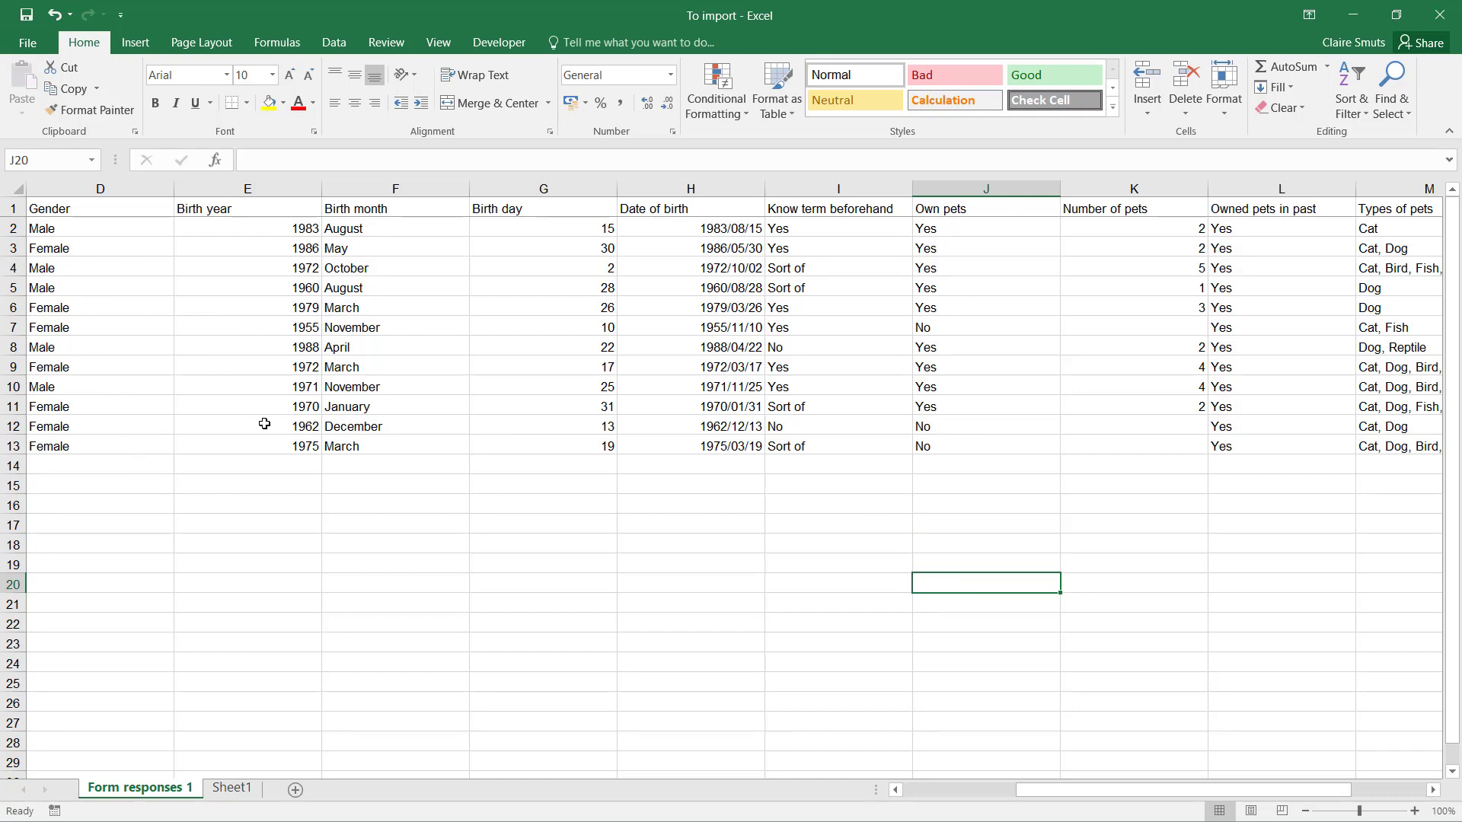
left_click(1448, 19)
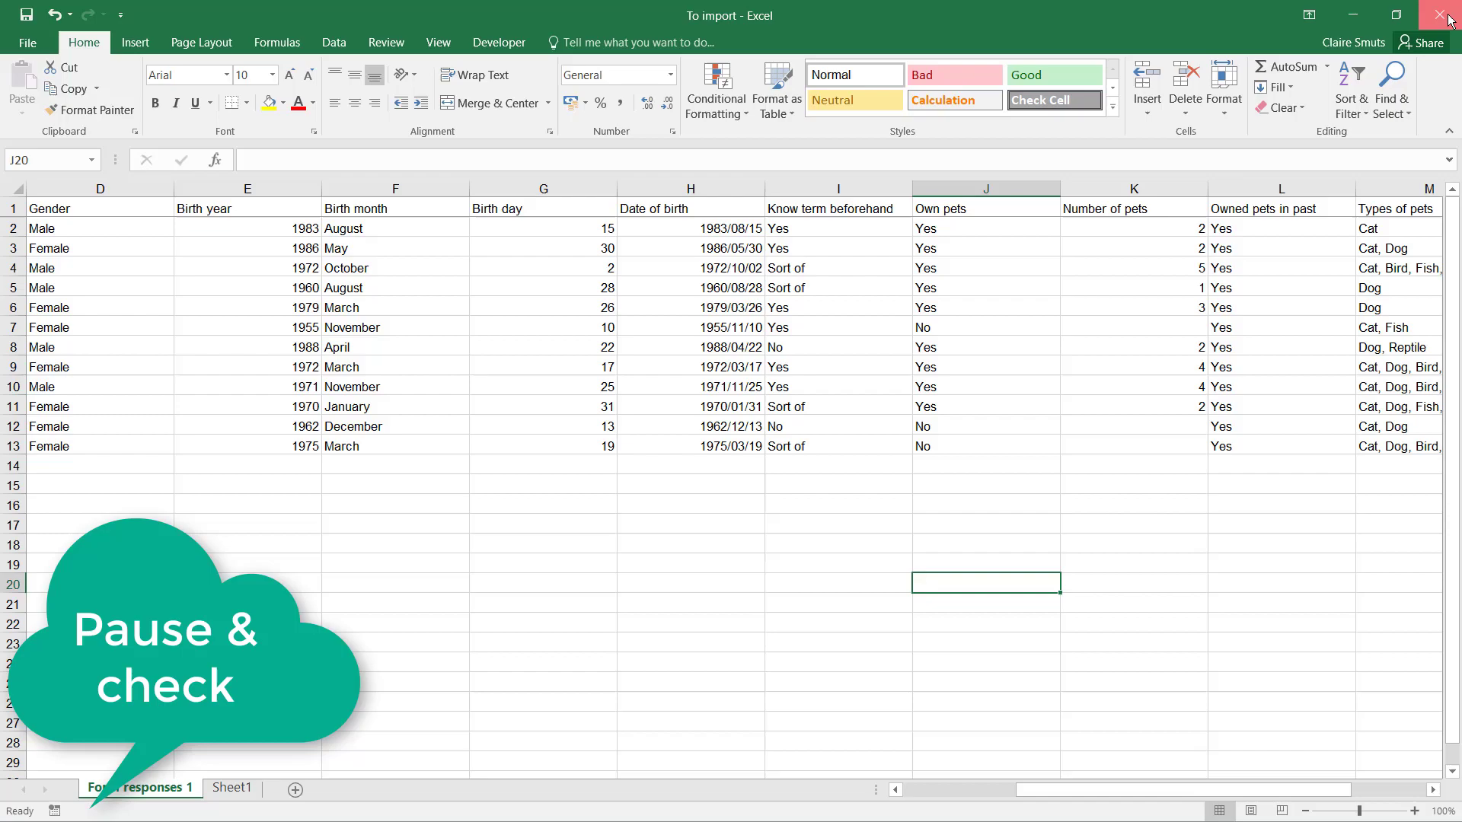
Step: Discard the workbook changes and open New Microsoft Access Database with its content enabled
left_click(731, 441)
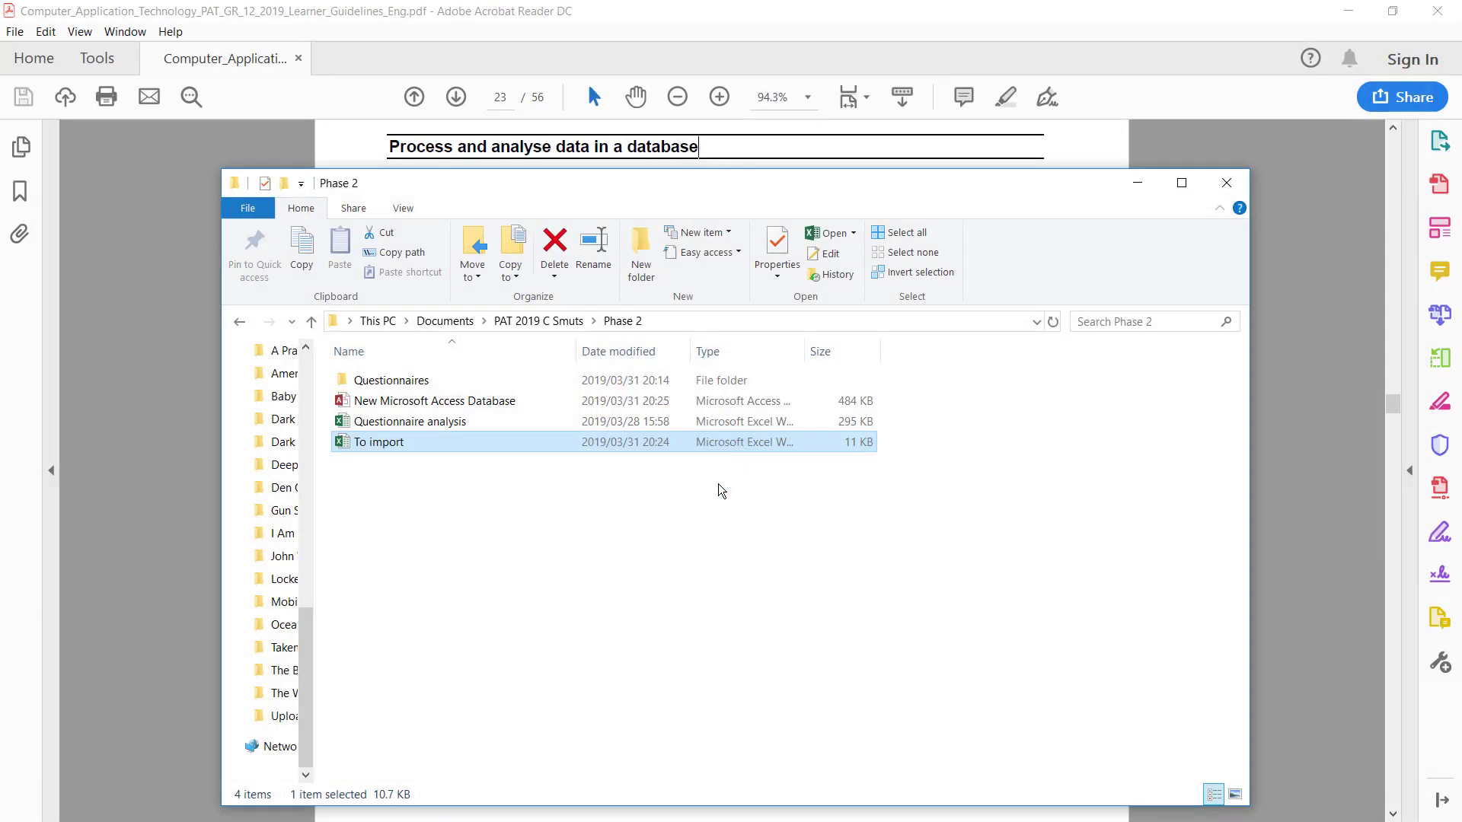
left_click(405, 409)
left_click_drag(406, 411, 471, 547)
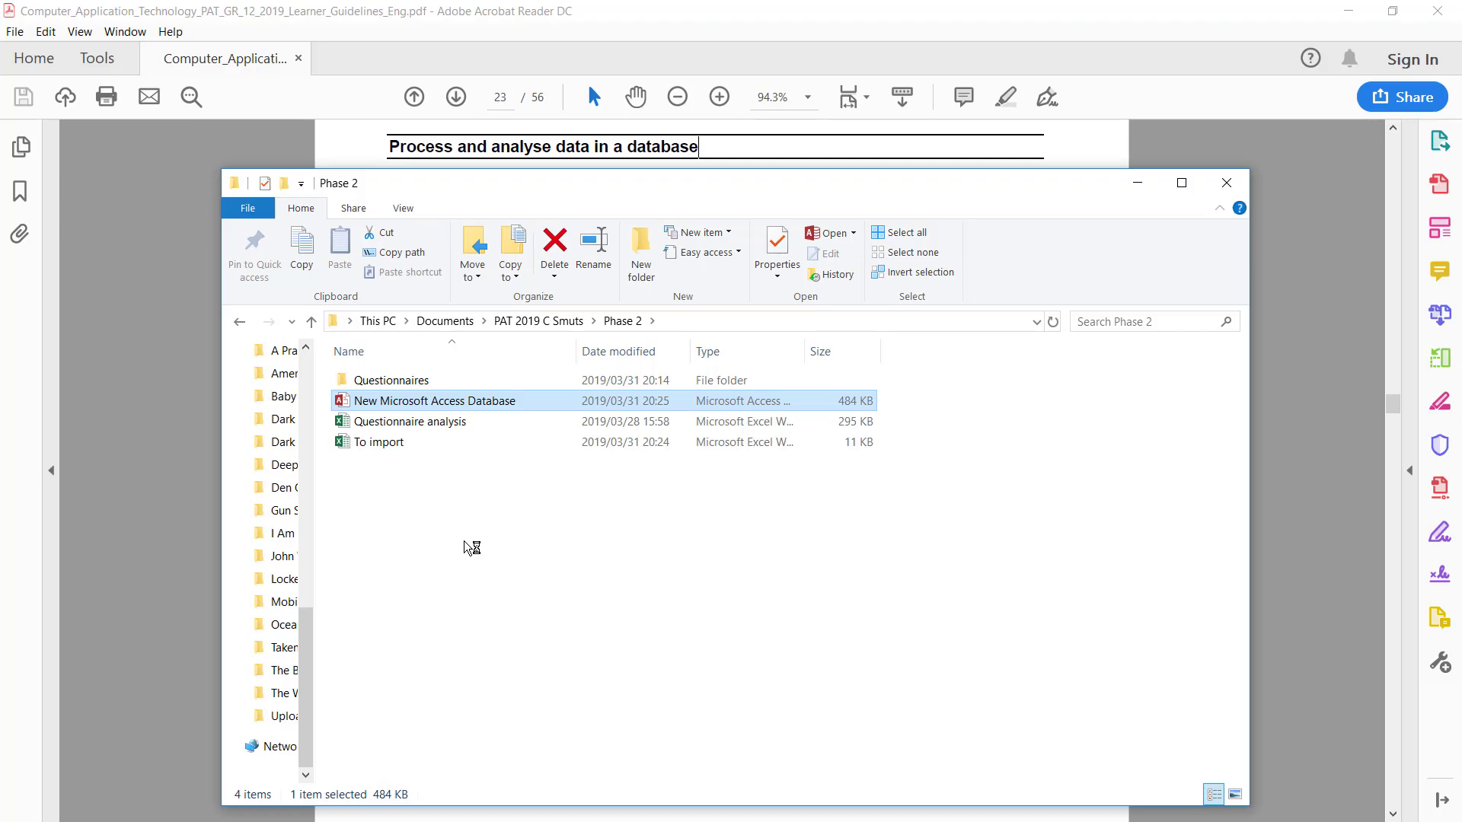
double_click(479, 403)
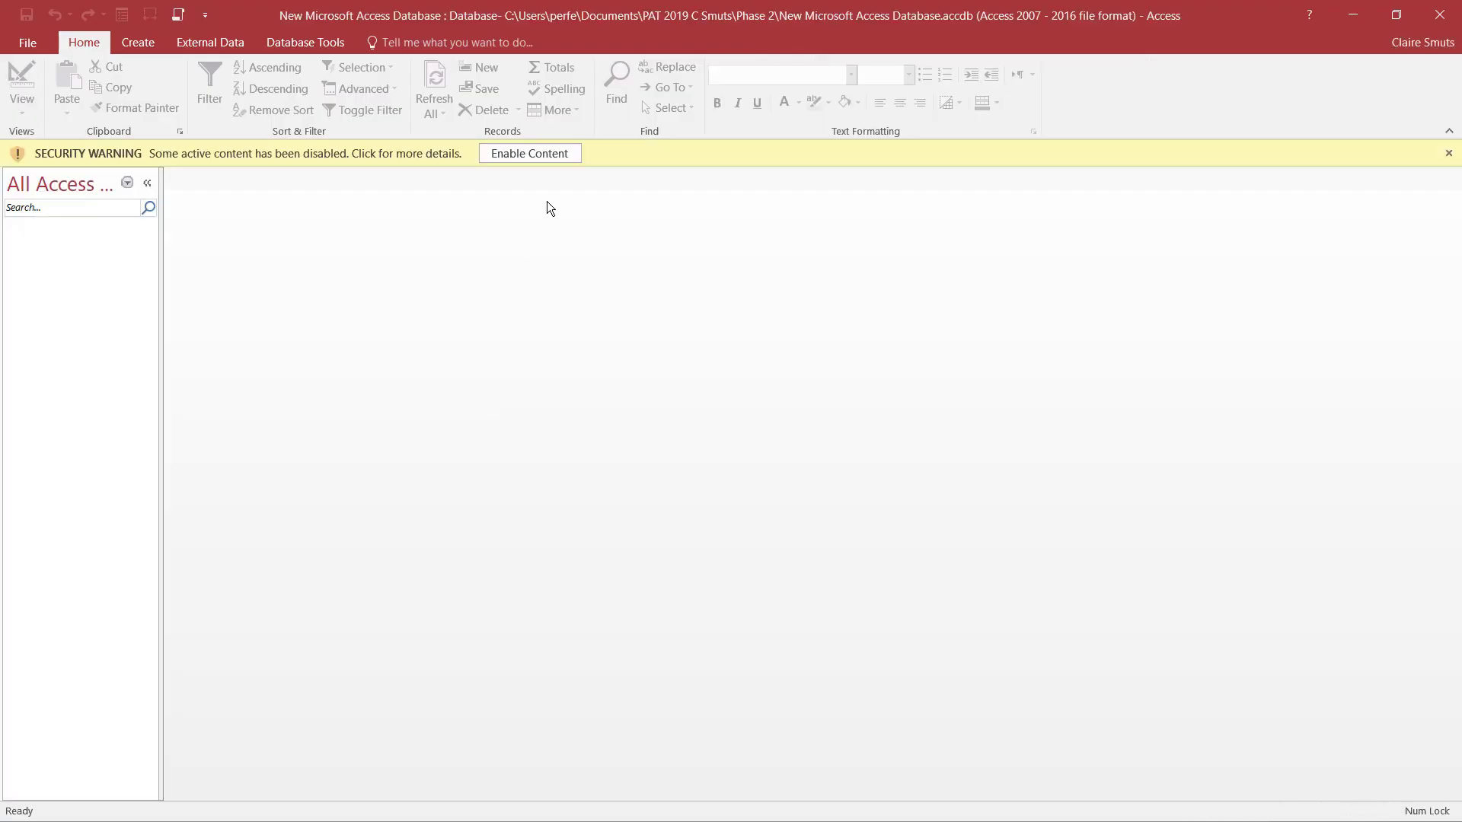
left_click(564, 156)
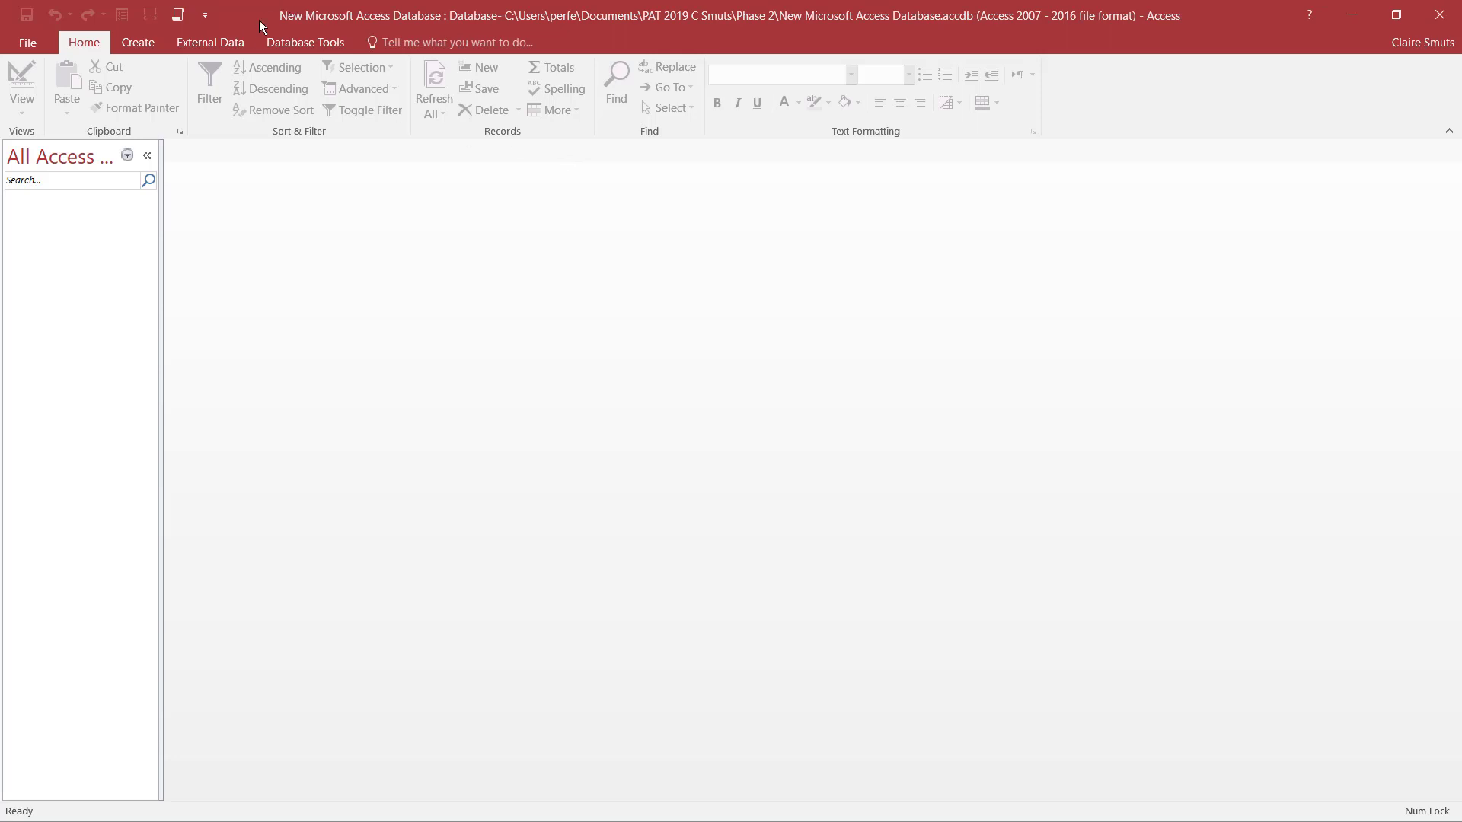
left_click(234, 36)
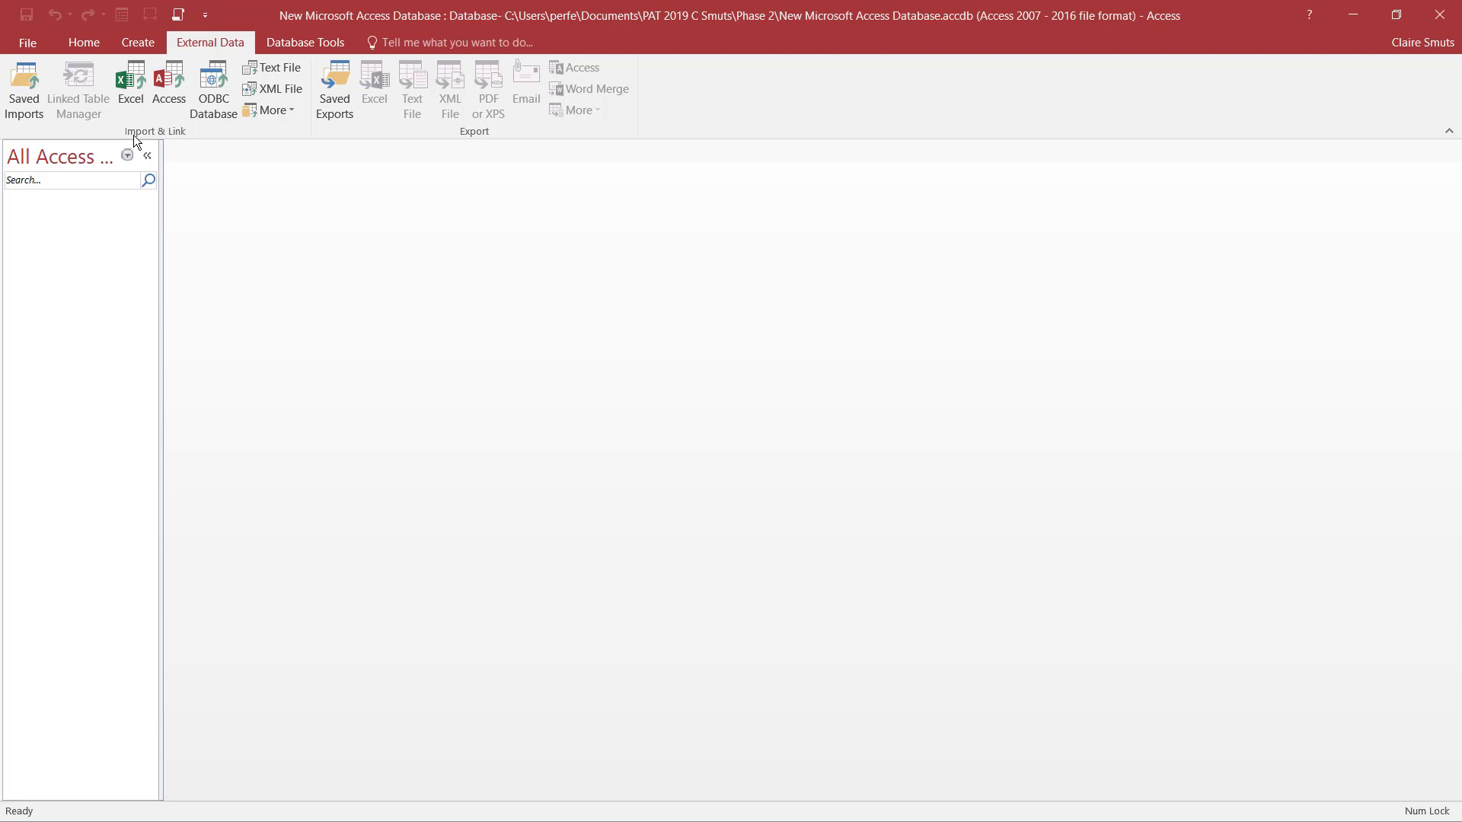
Step: Choose To import.xlsx from PAT 2019 C Smuts > Phase 2 as the Excel source for a new table
left_click(117, 85)
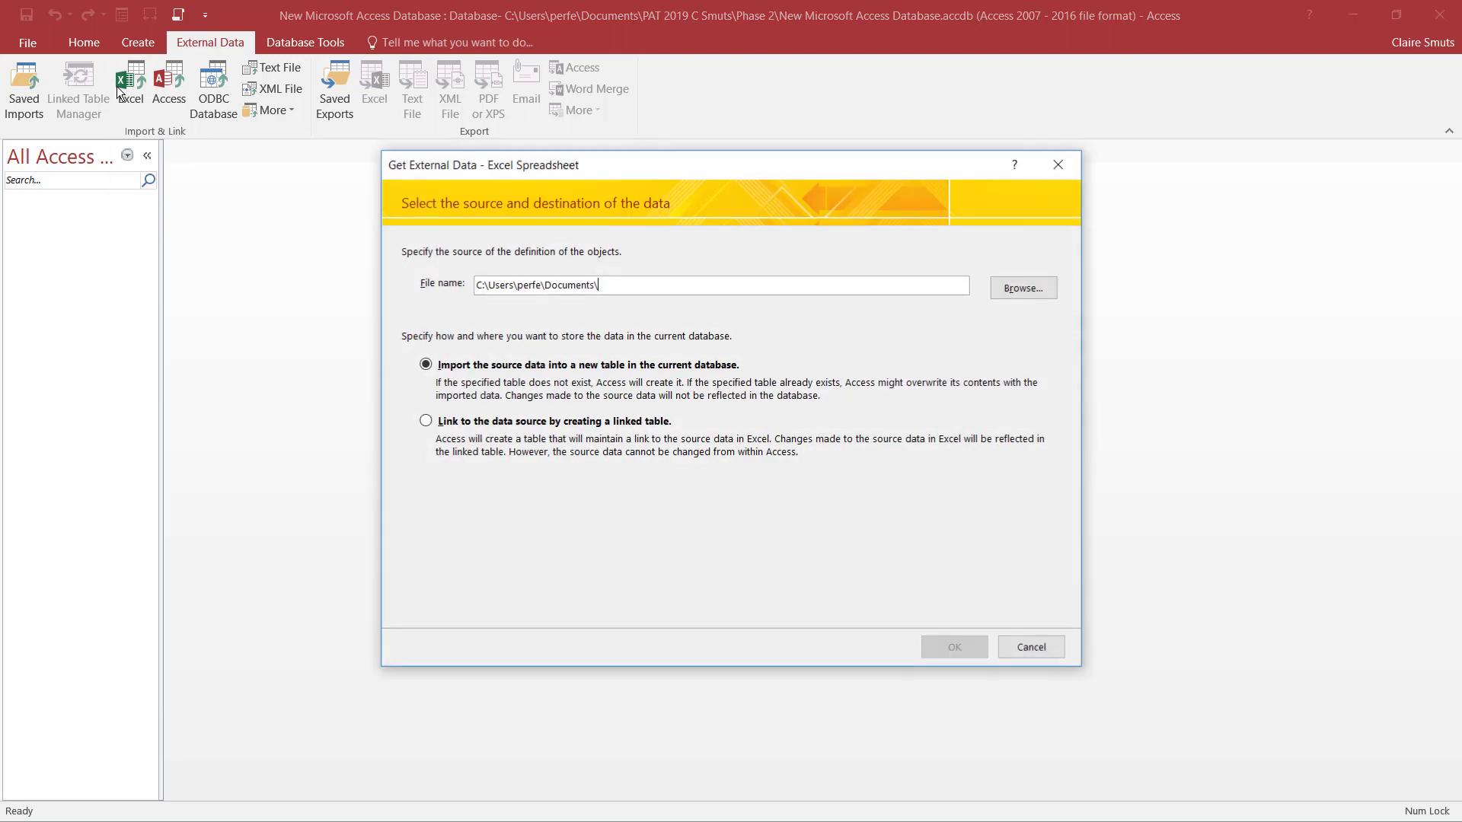
left_click(1049, 287)
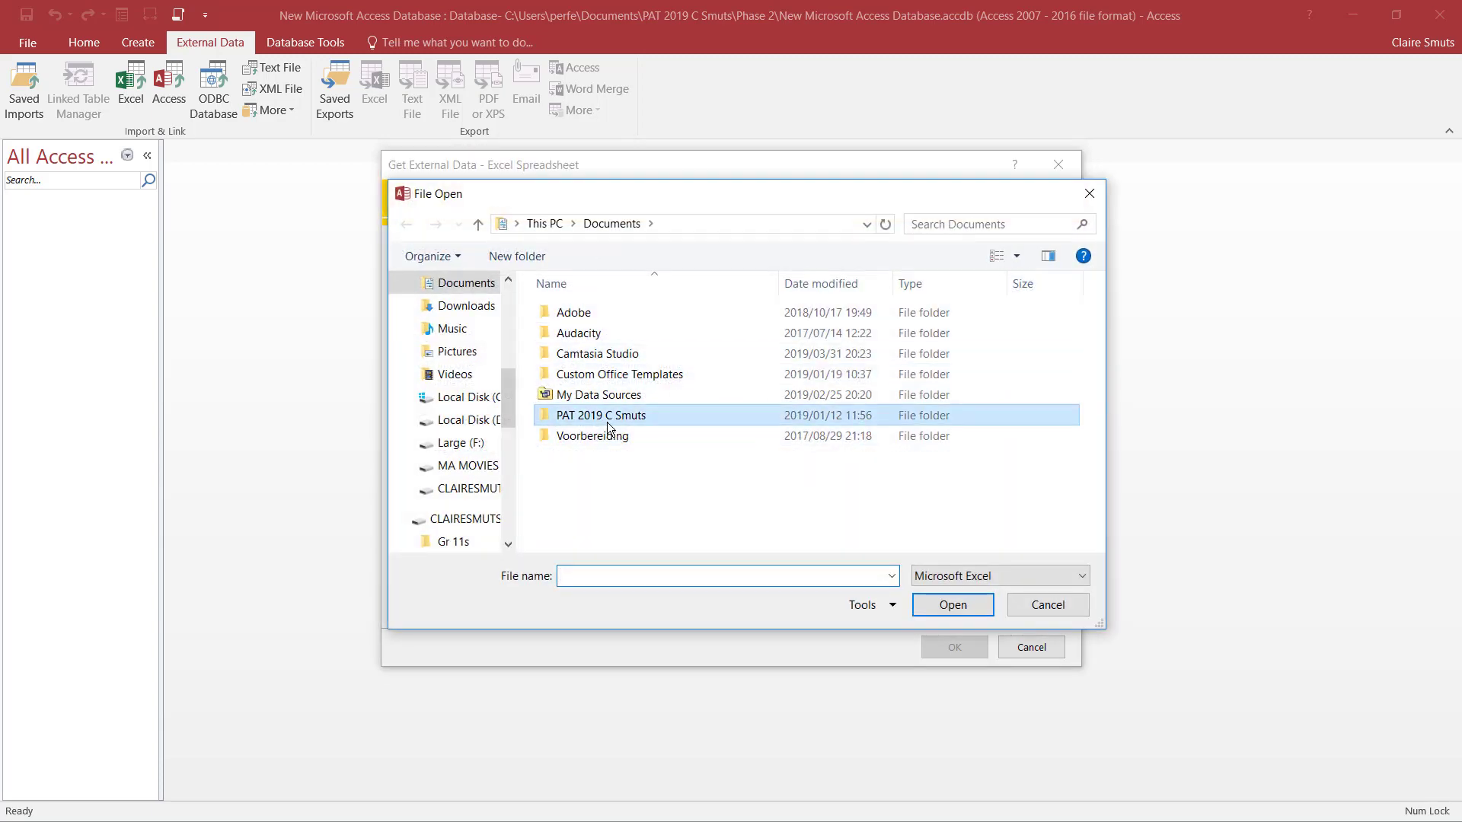
double_click(601, 415)
double_click(603, 332)
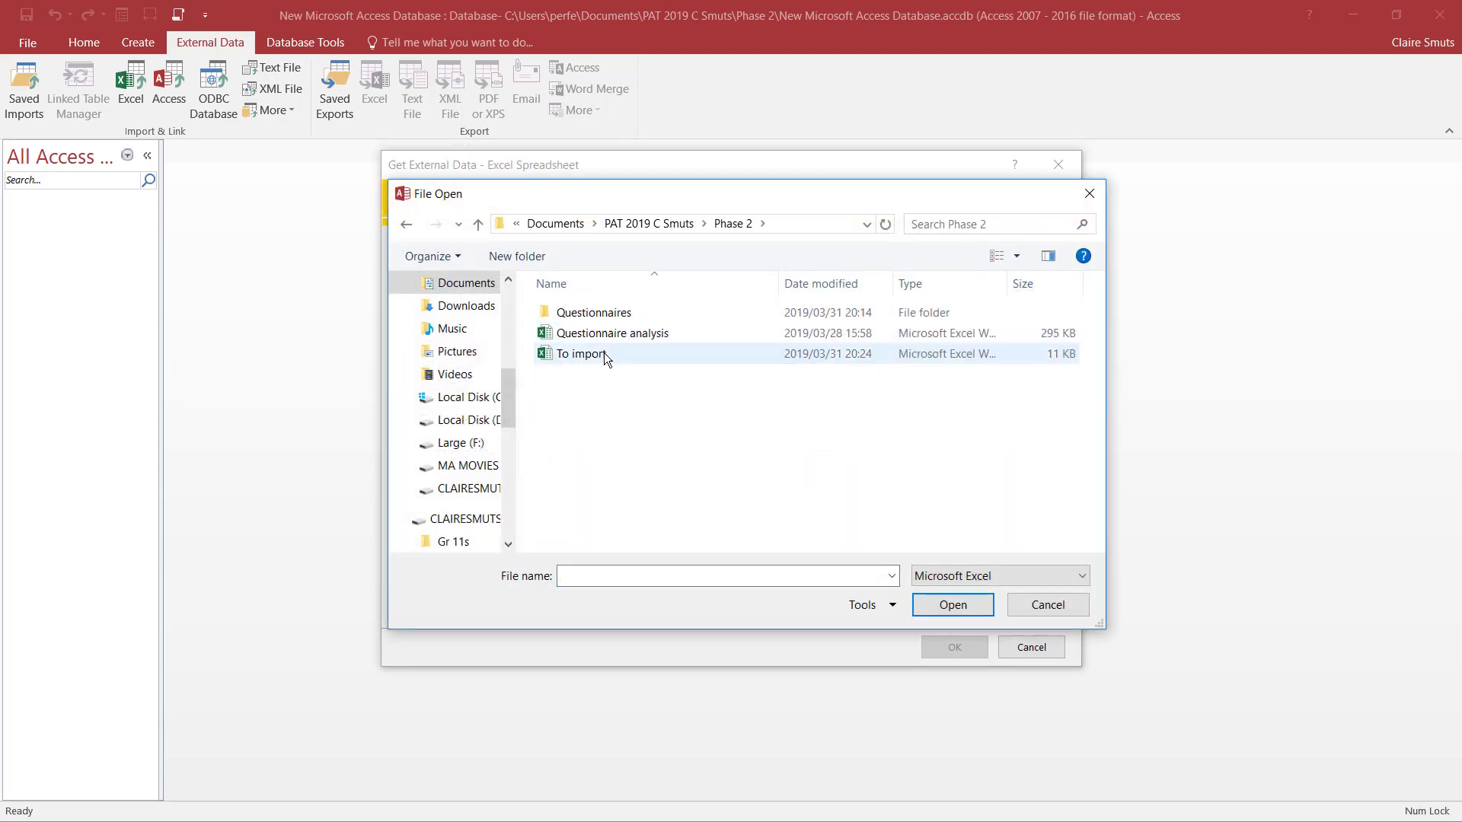
double_click(604, 353)
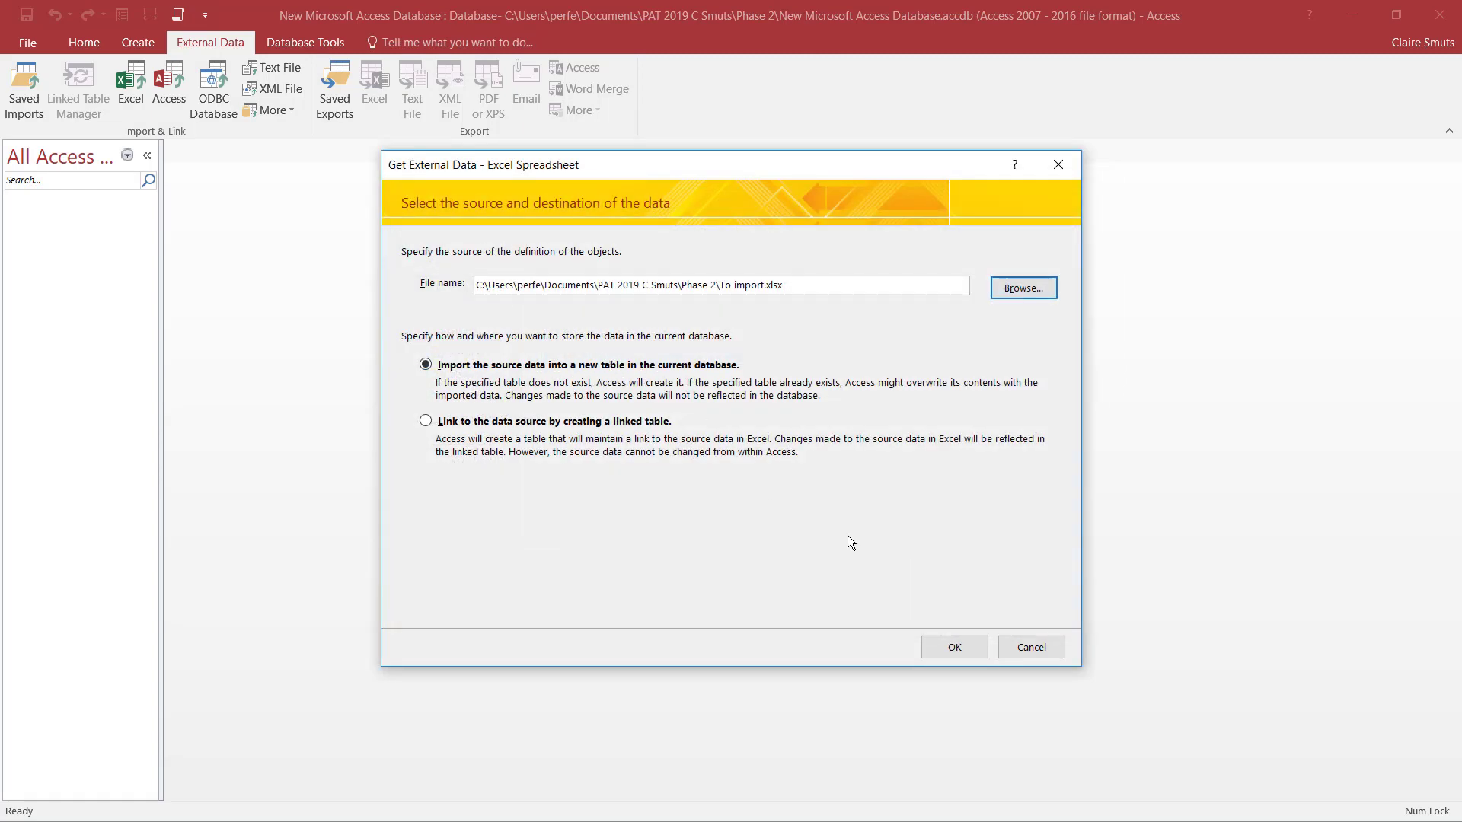
left_click(980, 647)
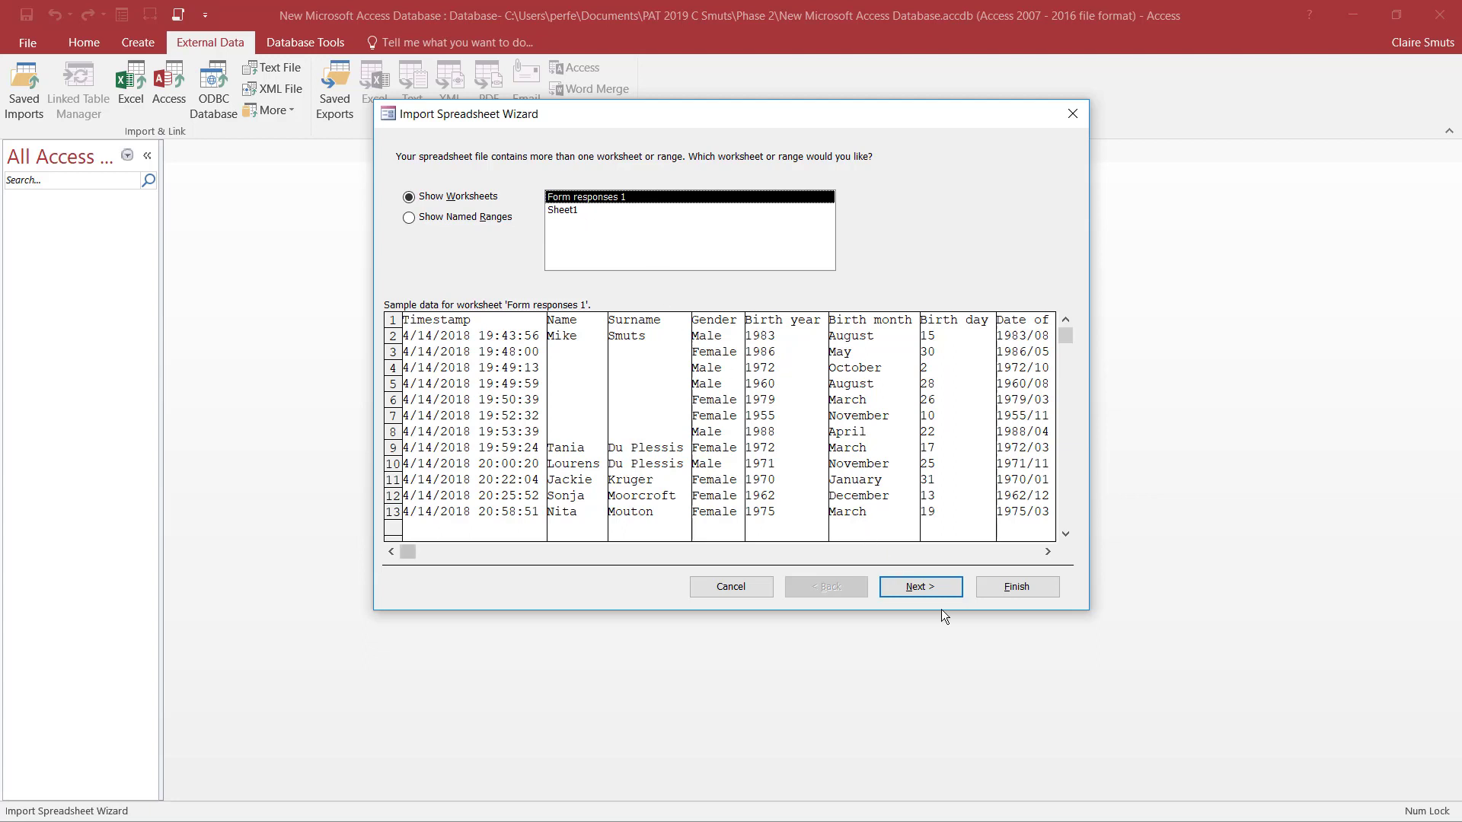
Step: Import the Form responses 1 worksheet with First Row Contains Column Headings ticked
left_click(935, 586)
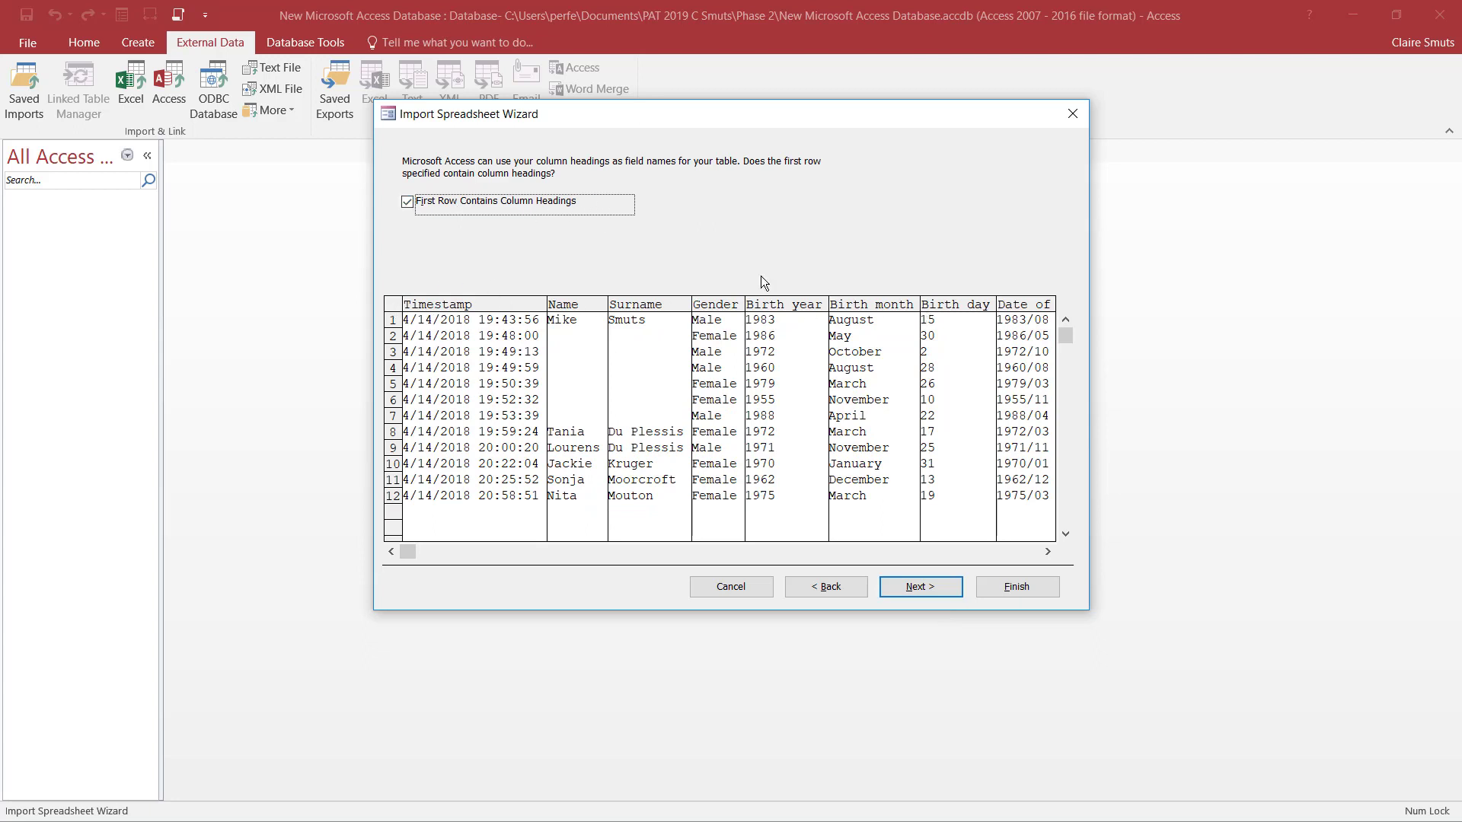
left_click(409, 202)
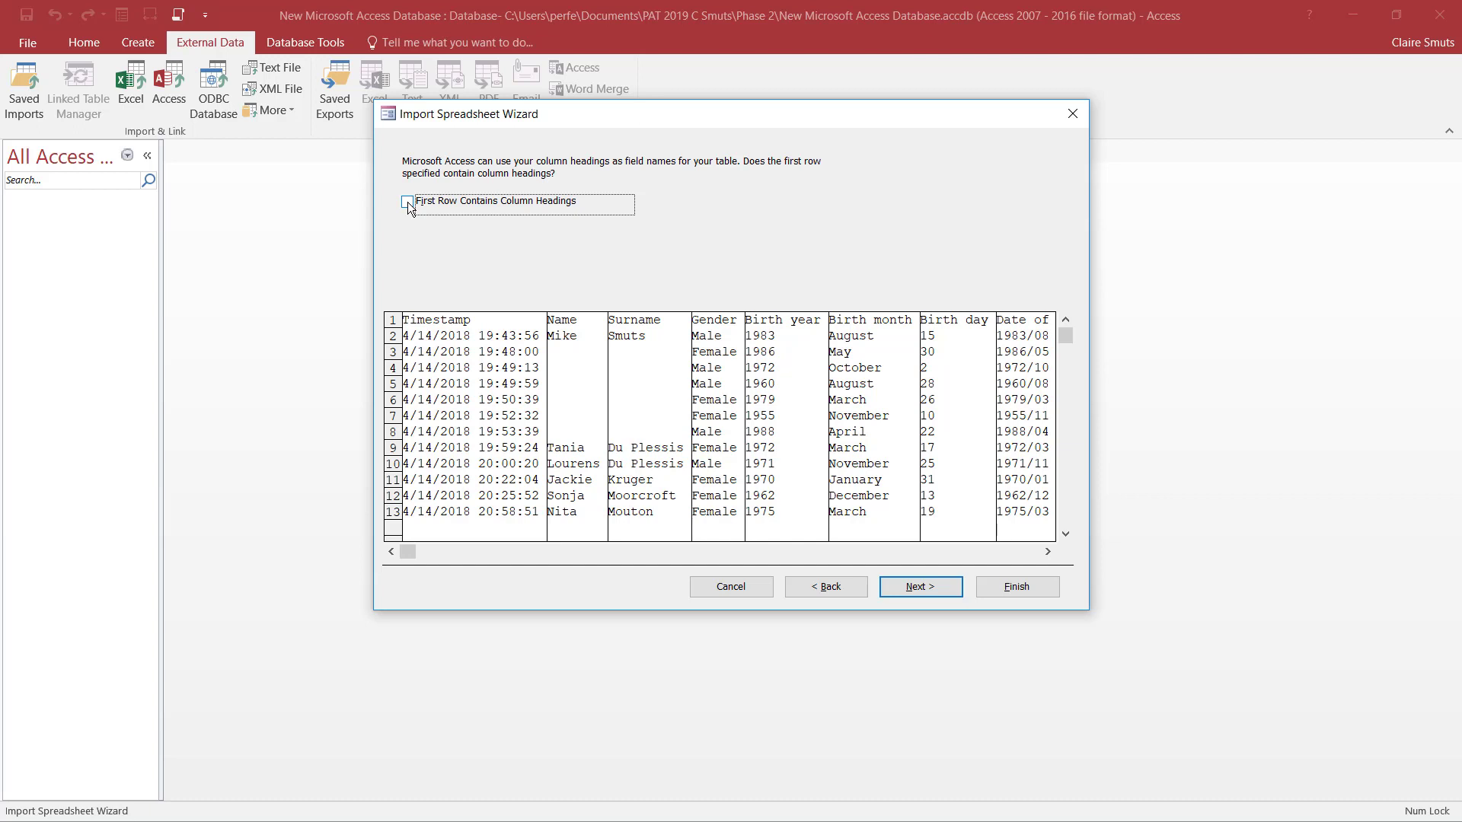
left_click(408, 204)
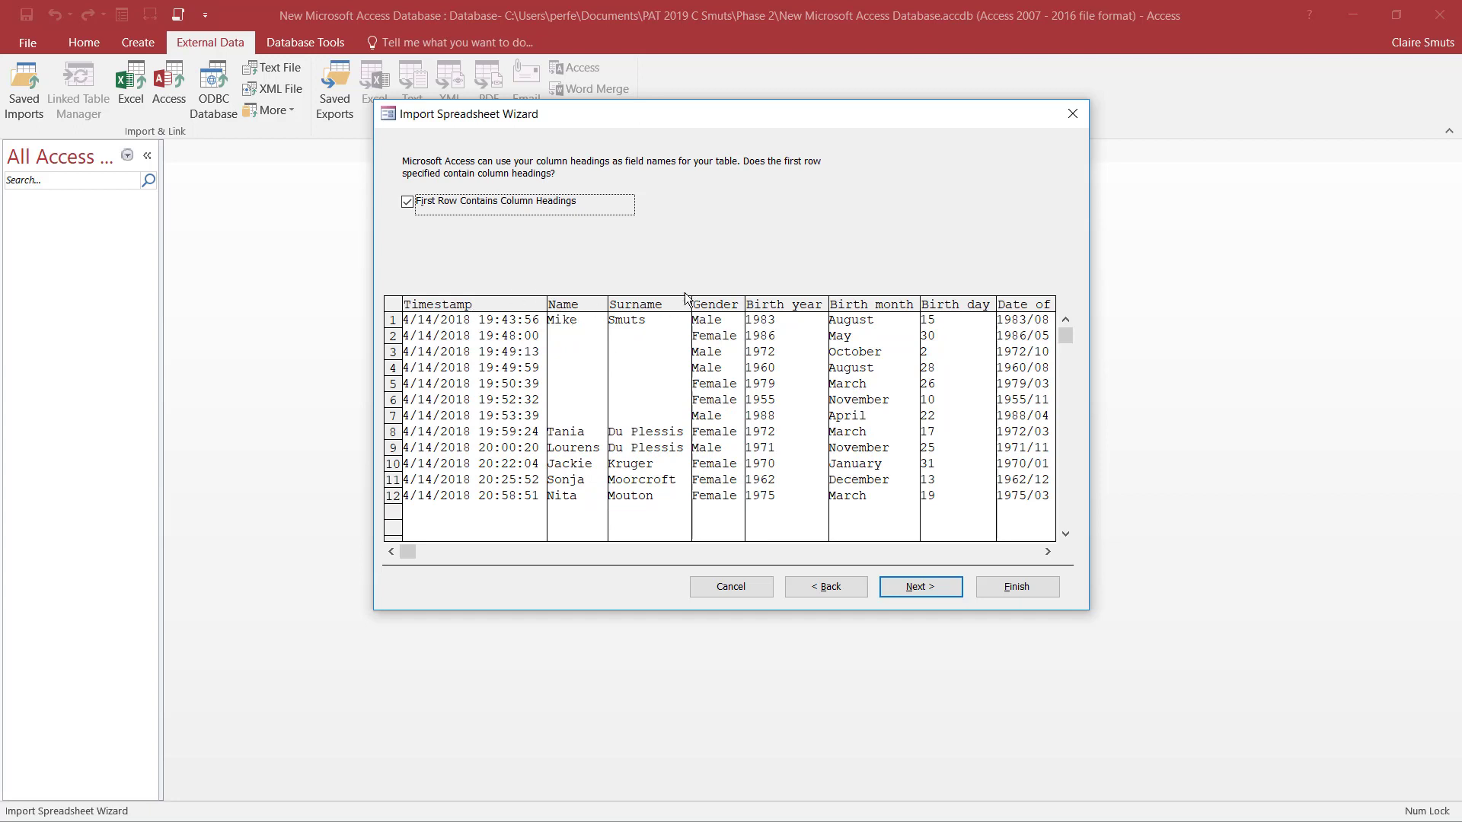
Step: Set the Birth year, Birth month and Birth day fields to Do not import (Skip)
left_click(956, 589)
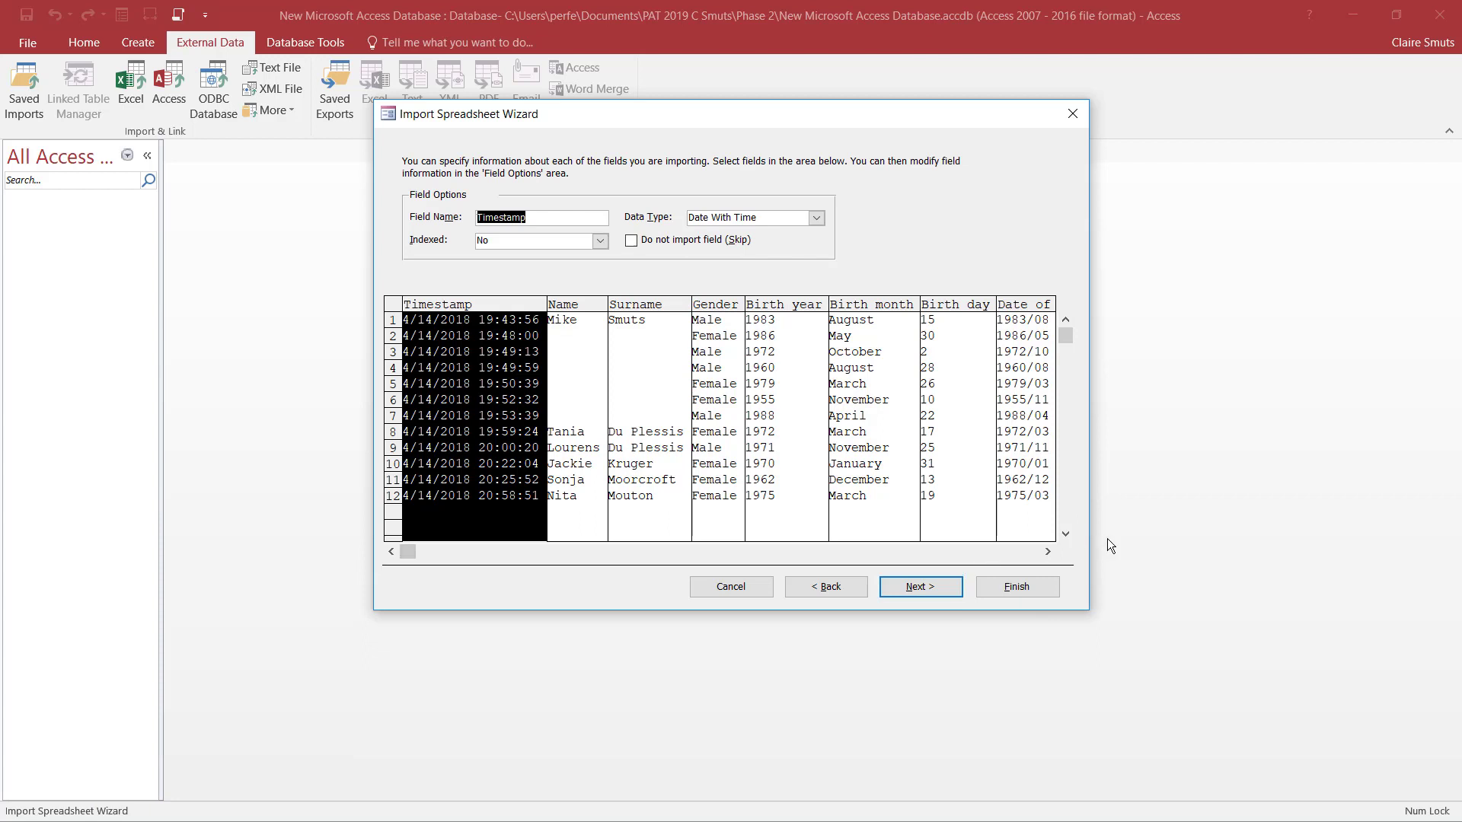
left_click(792, 309)
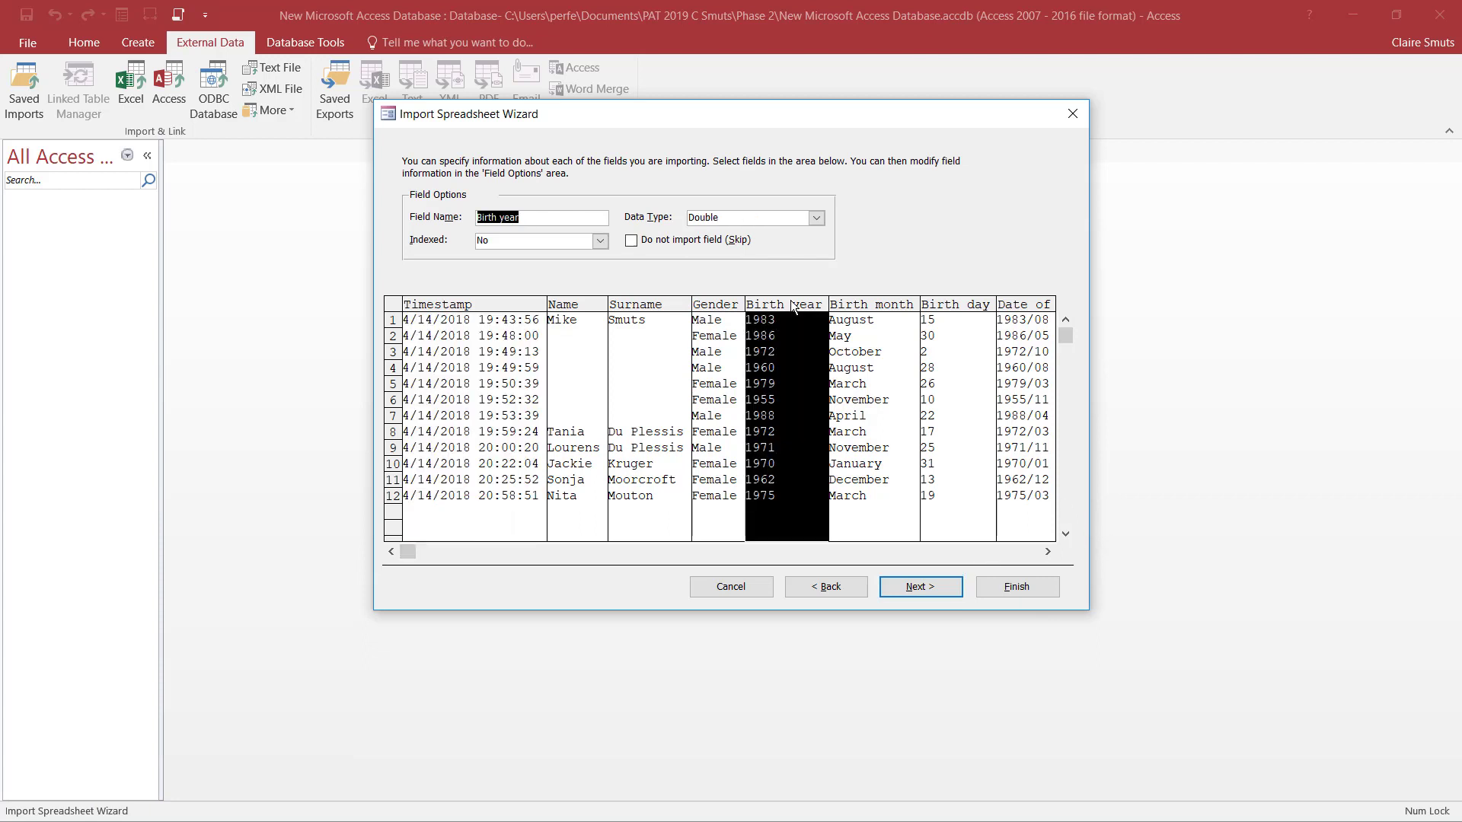
left_click(631, 241)
left_click(861, 313)
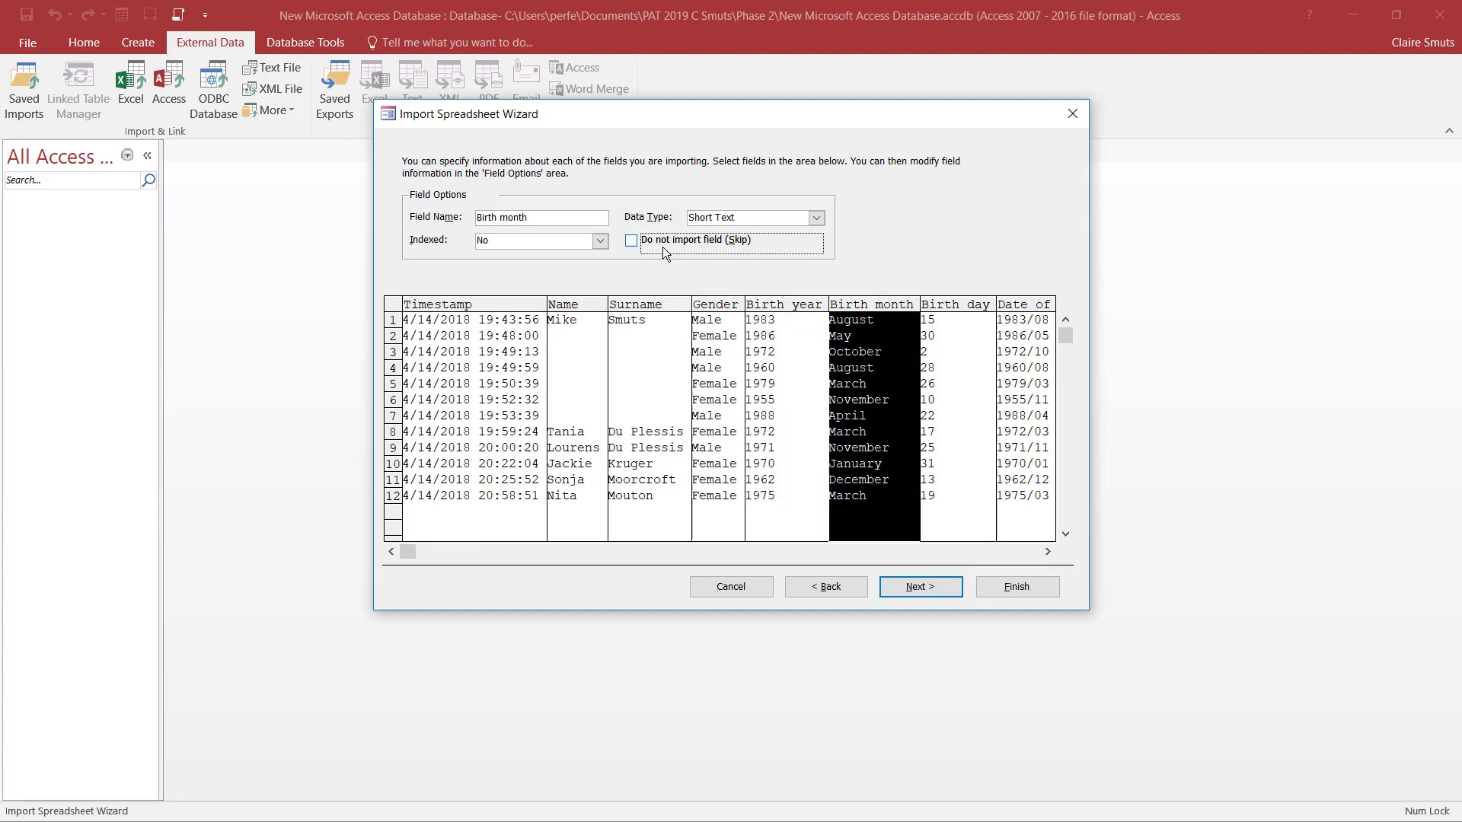
left_click(632, 241)
left_click(949, 320)
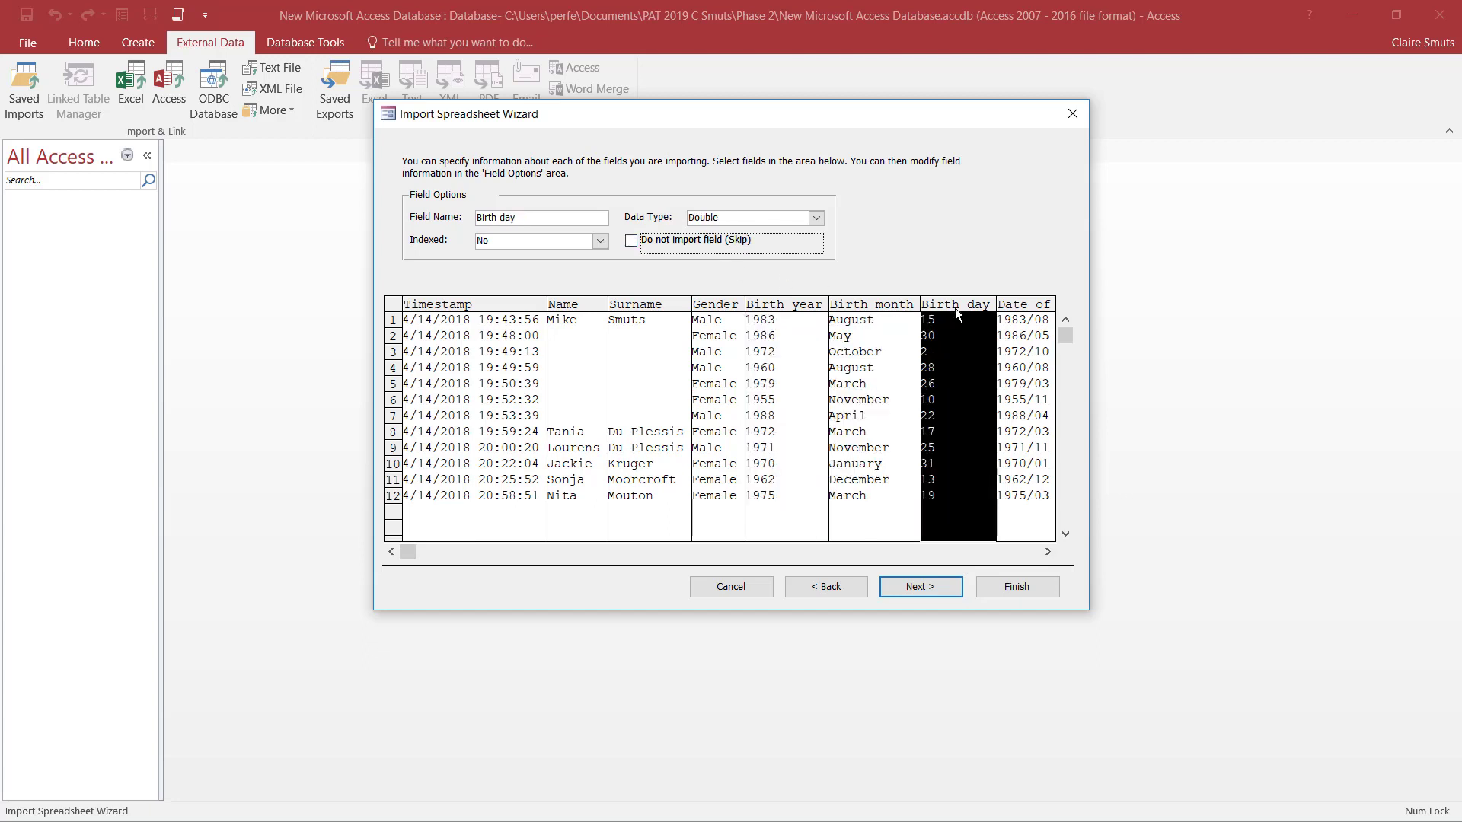
left_click(631, 241)
left_click(791, 322)
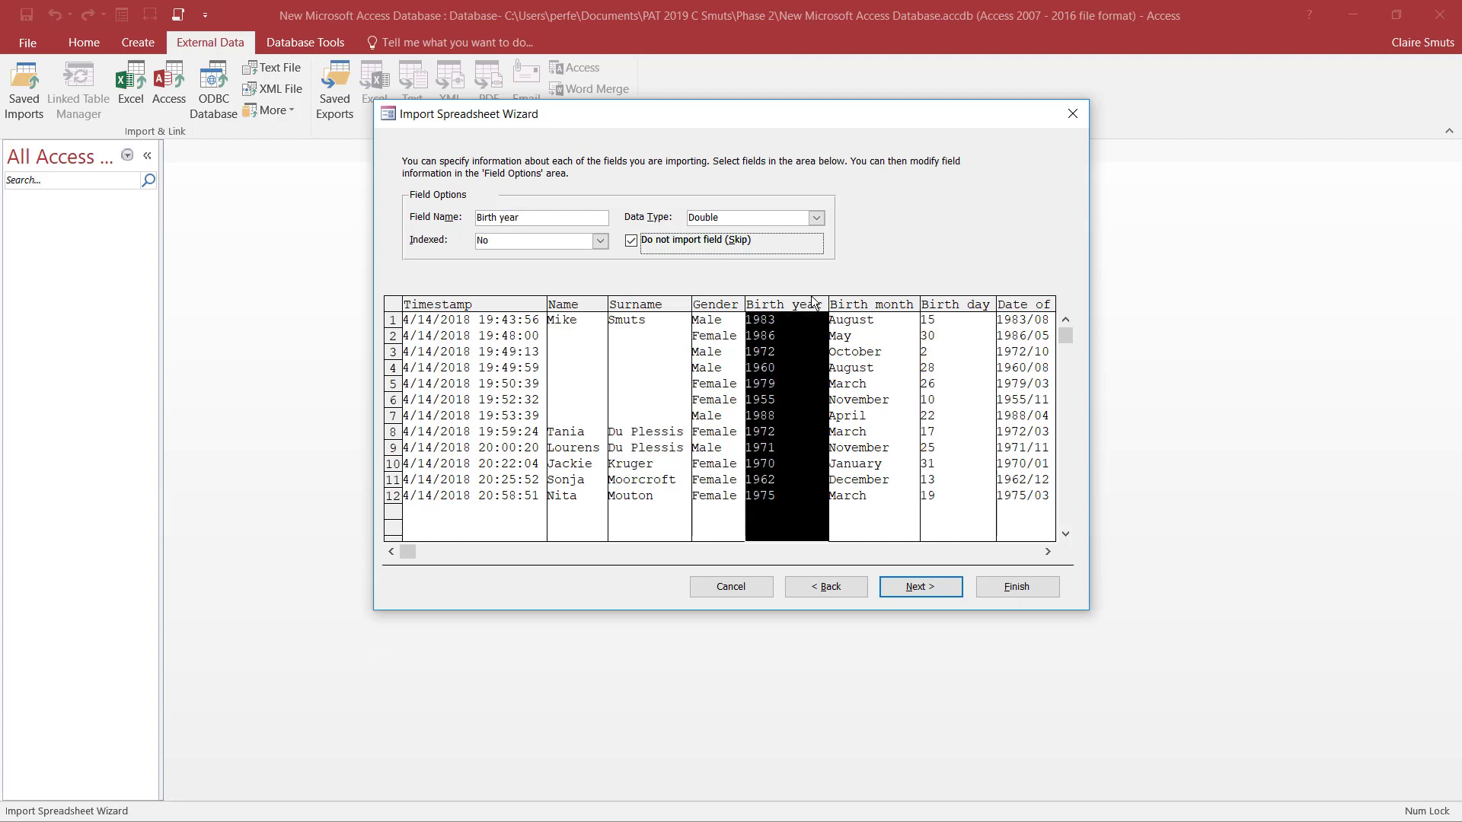
left_click(705, 314)
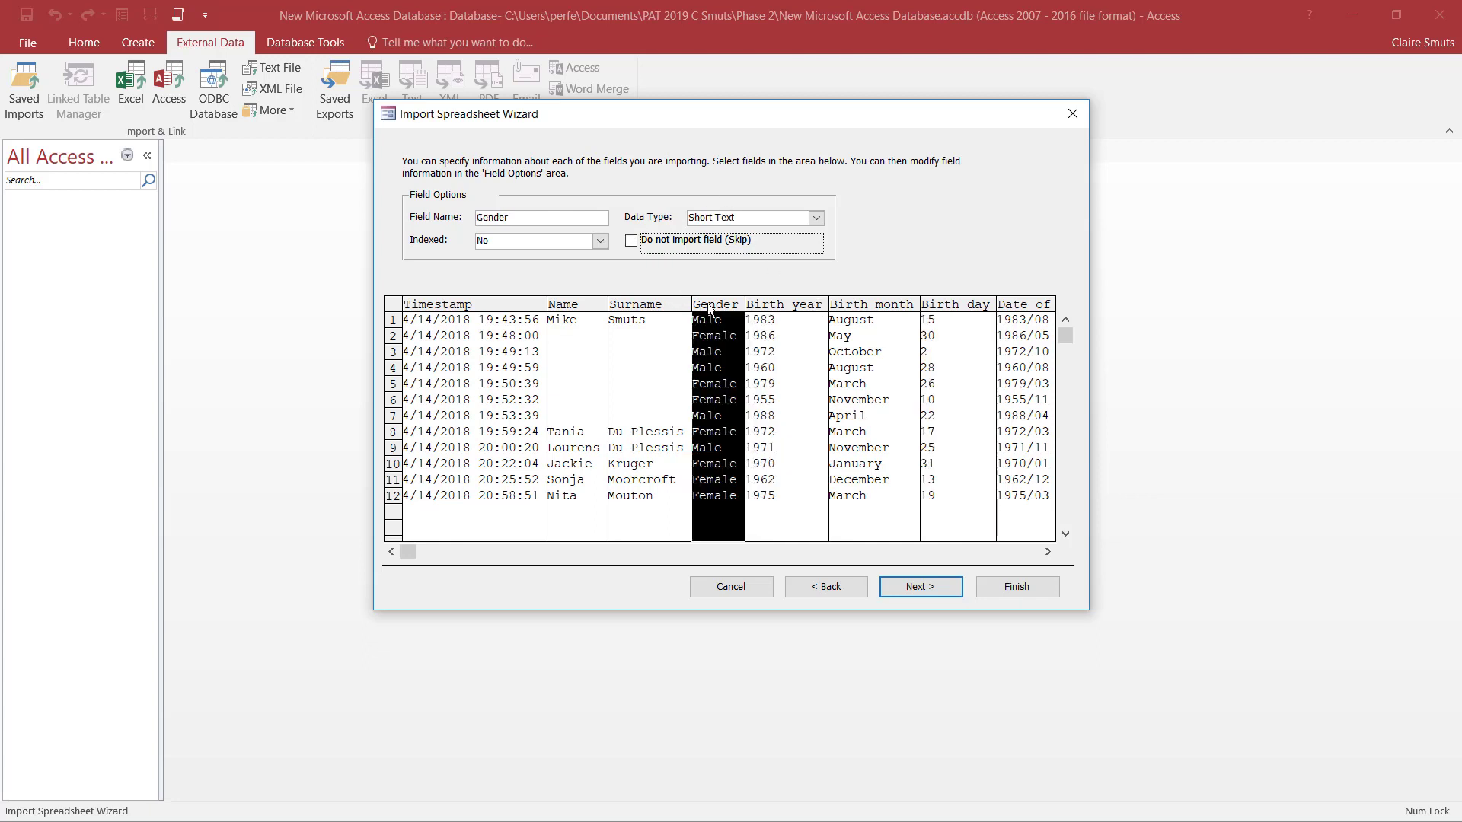
Step: Let Access add an ID primary key and name the new table Form responses
left_click(914, 588)
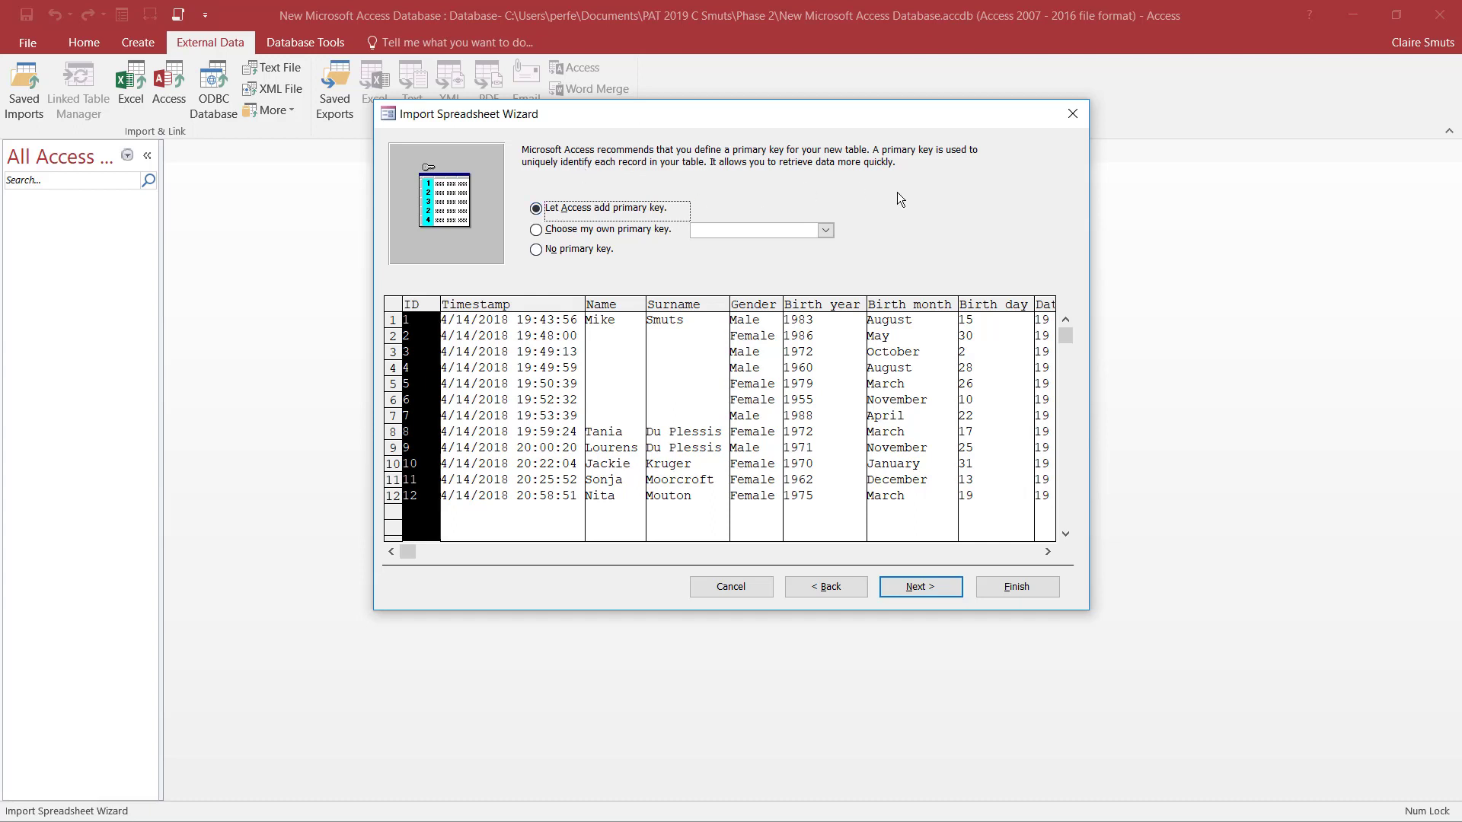
left_click(935, 588)
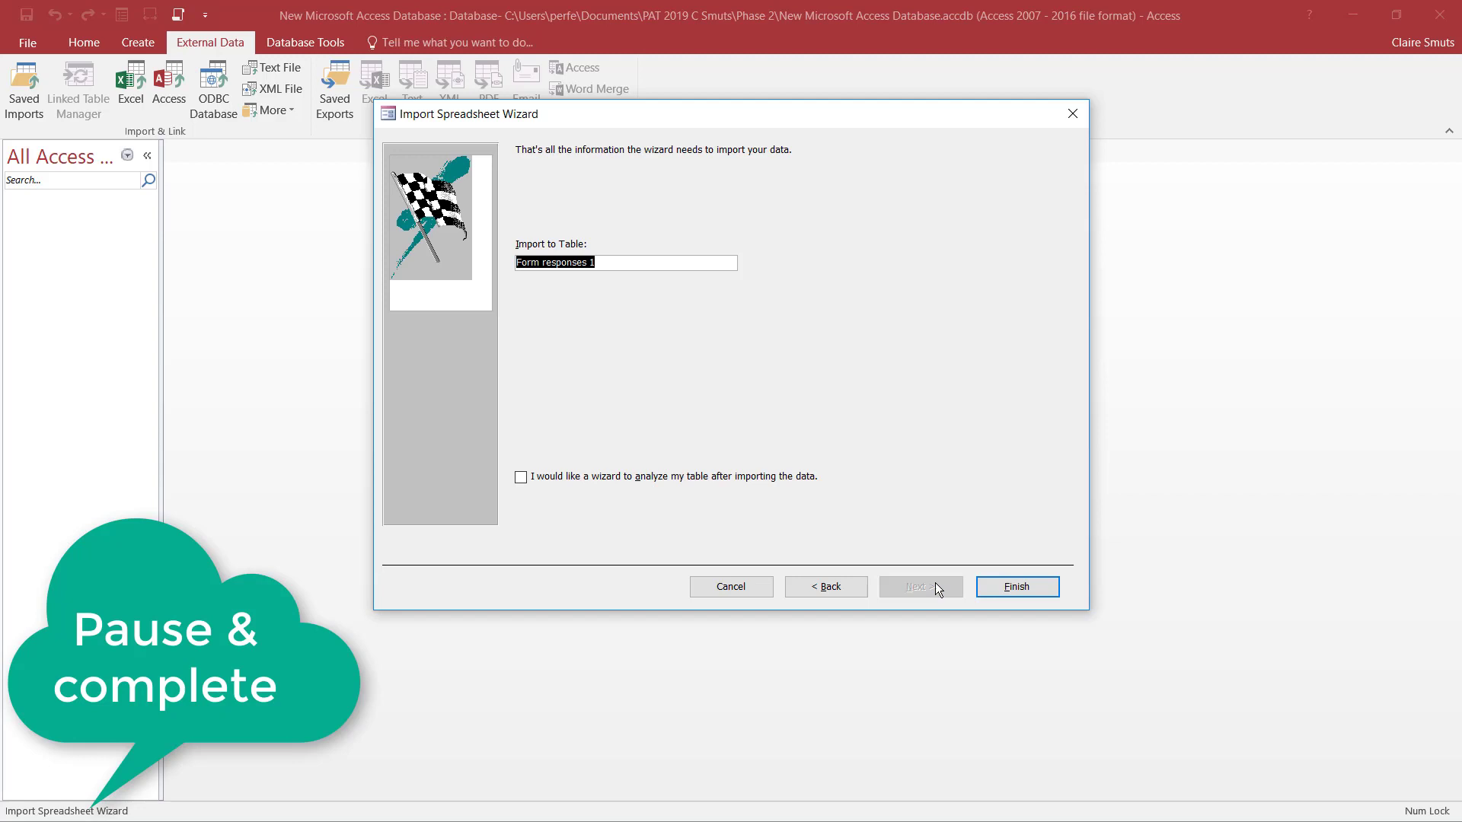
left_click(642, 265)
key("BackSpace")
key("BackSpace")
key("Return")
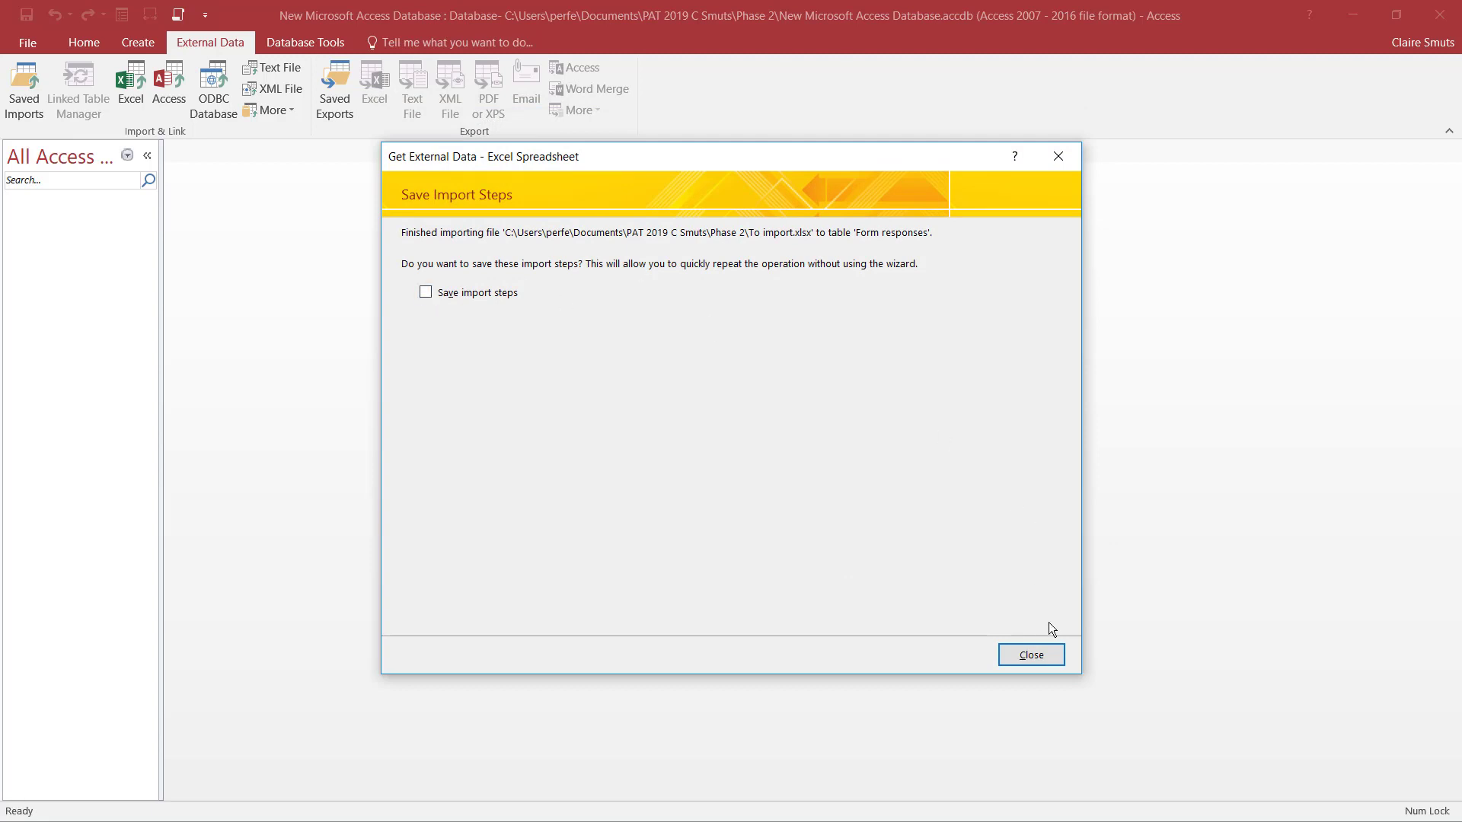
Step: Open the Form responses table, narrow the ID column and autofit Timestamp to show full dates
left_click(1053, 656)
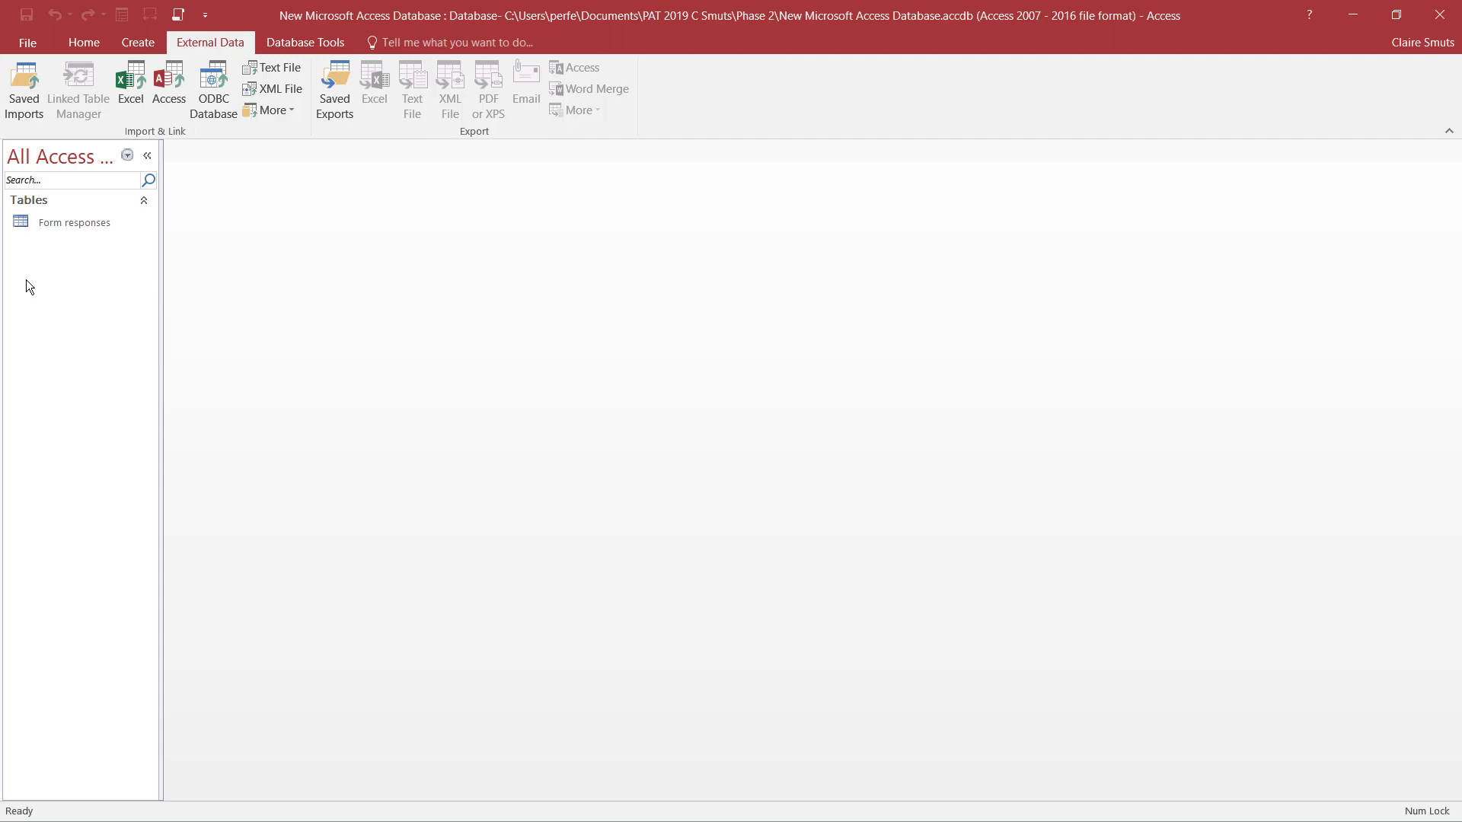
left_click(84, 229)
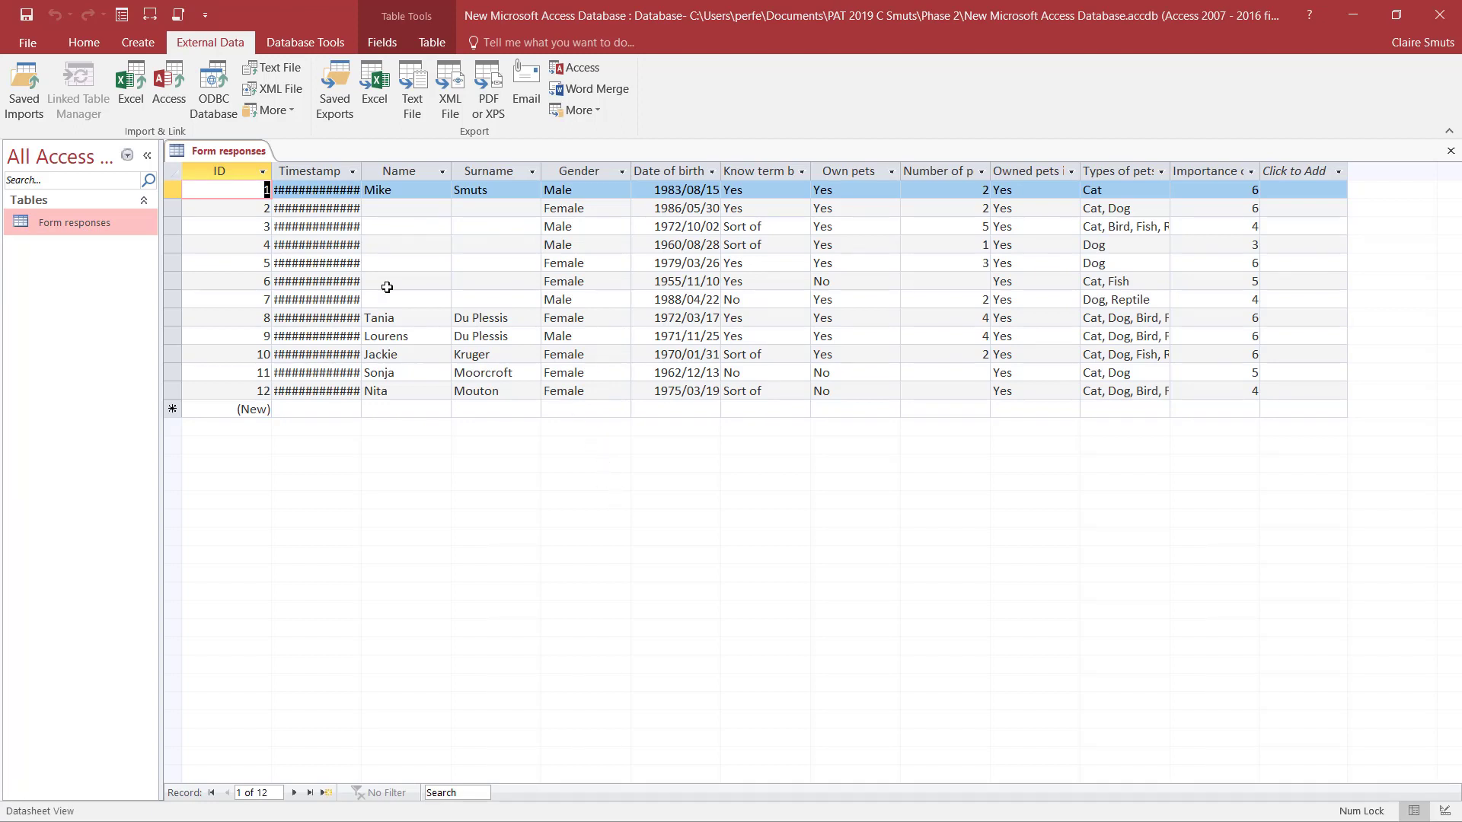
left_click_drag(271, 171, 221, 172)
left_click_drag(314, 164, 379, 177)
double_click(379, 178)
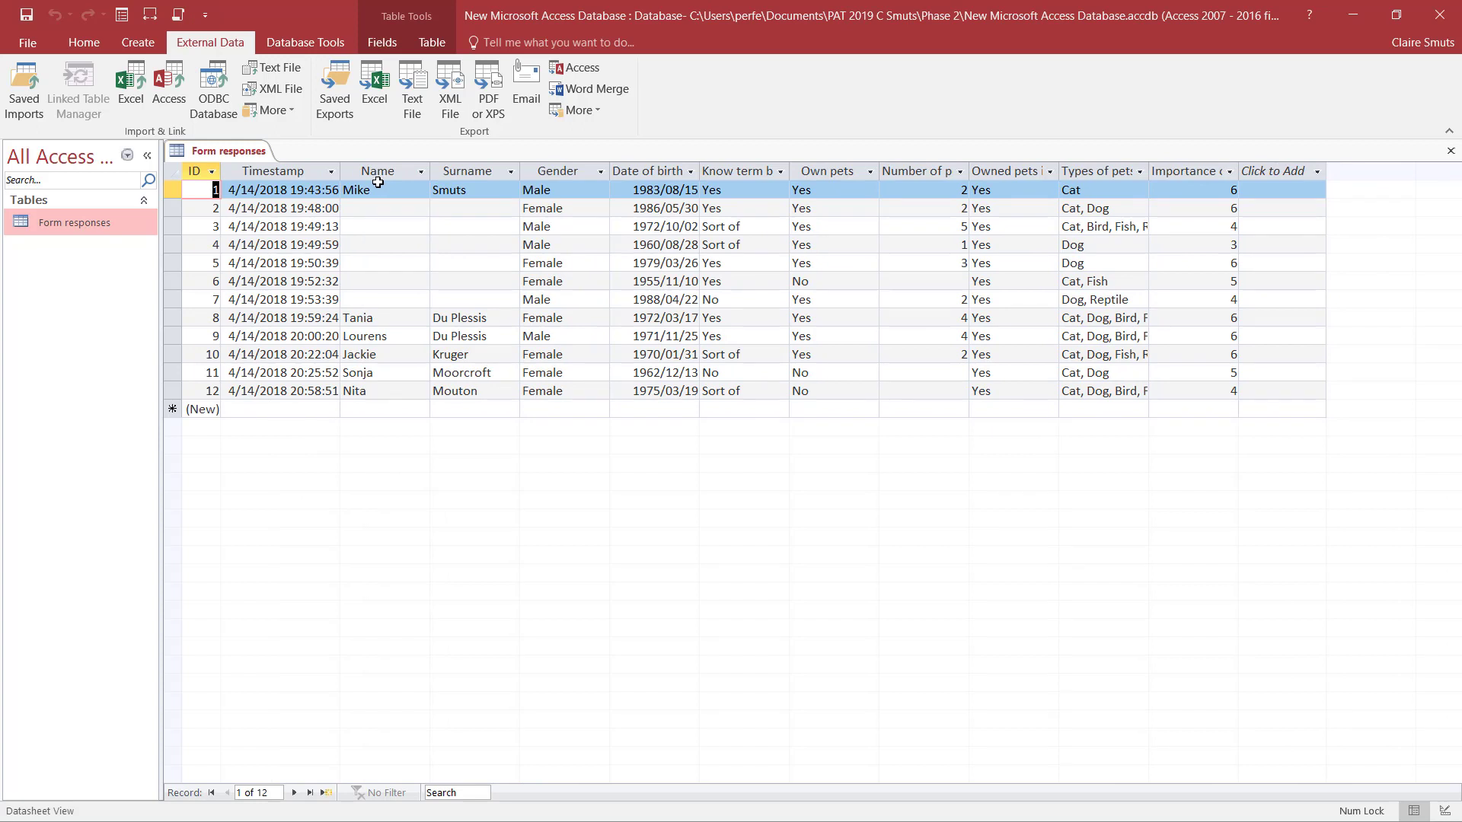
Step: Check the table view options, then confirm on the Fields ribbon that ID is an AutoNumber field
left_click(94, 43)
left_click(23, 111)
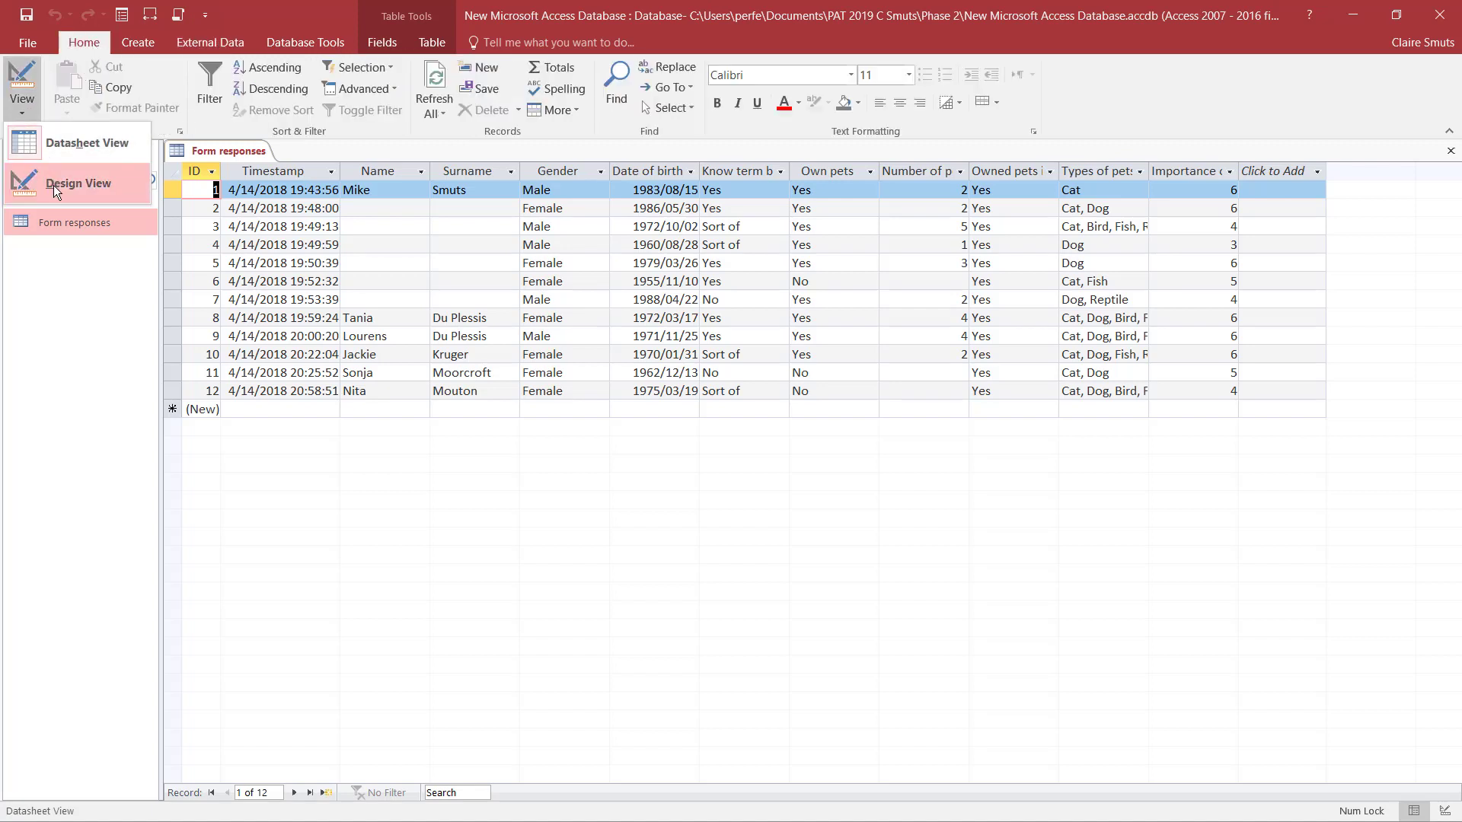
left_click(53, 142)
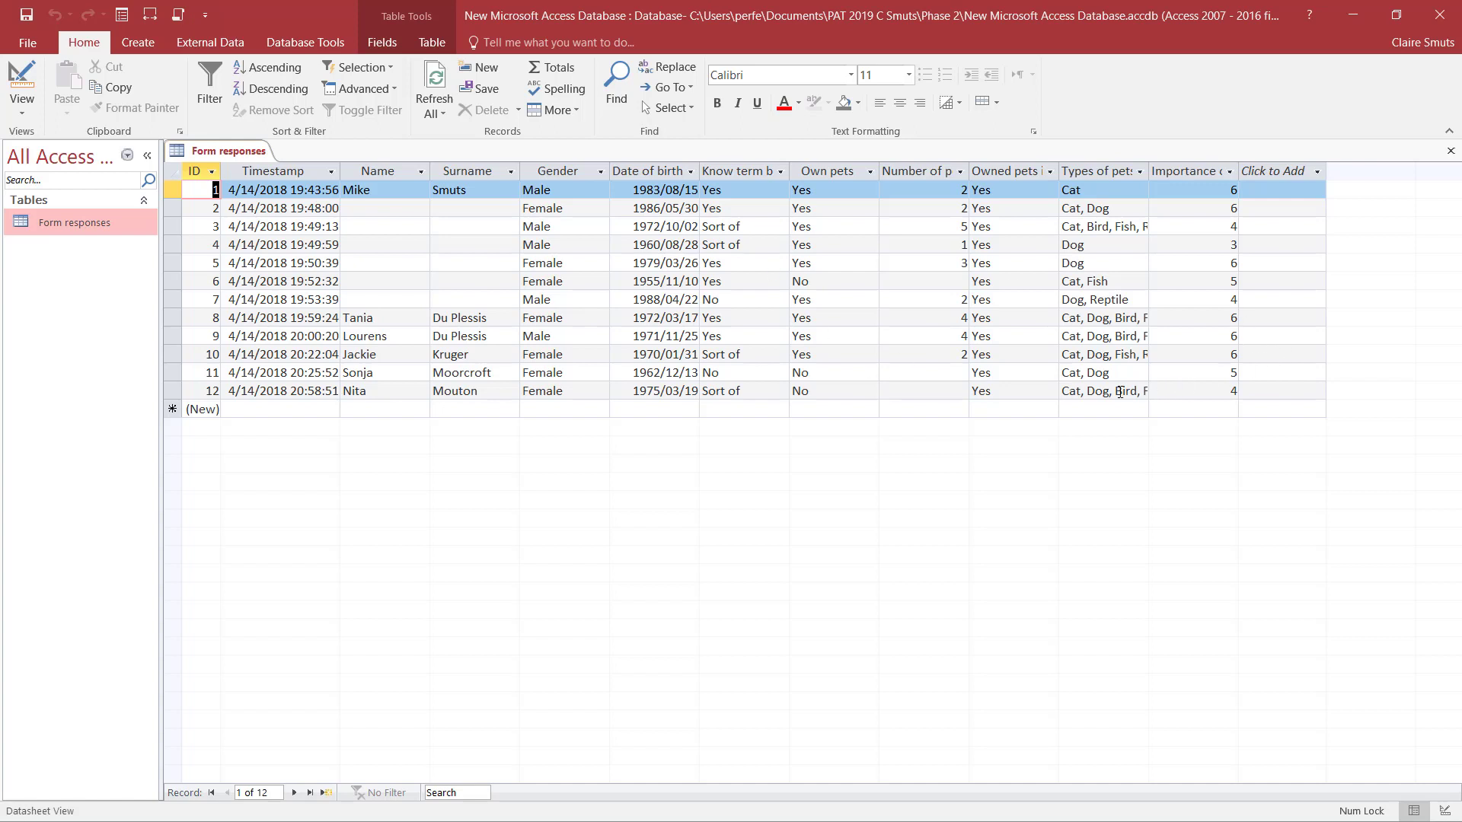
left_click(391, 43)
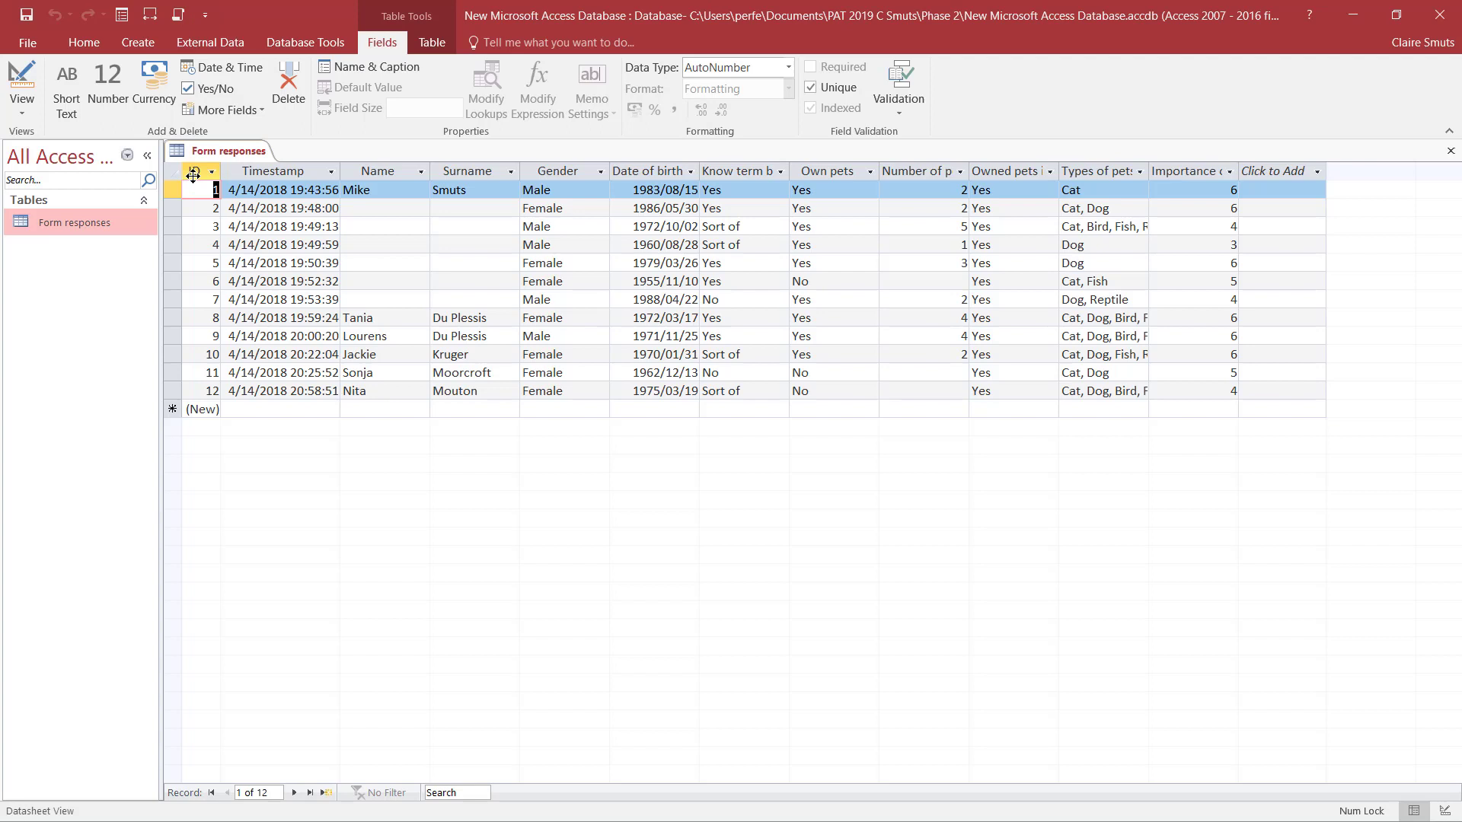
left_click(195, 172)
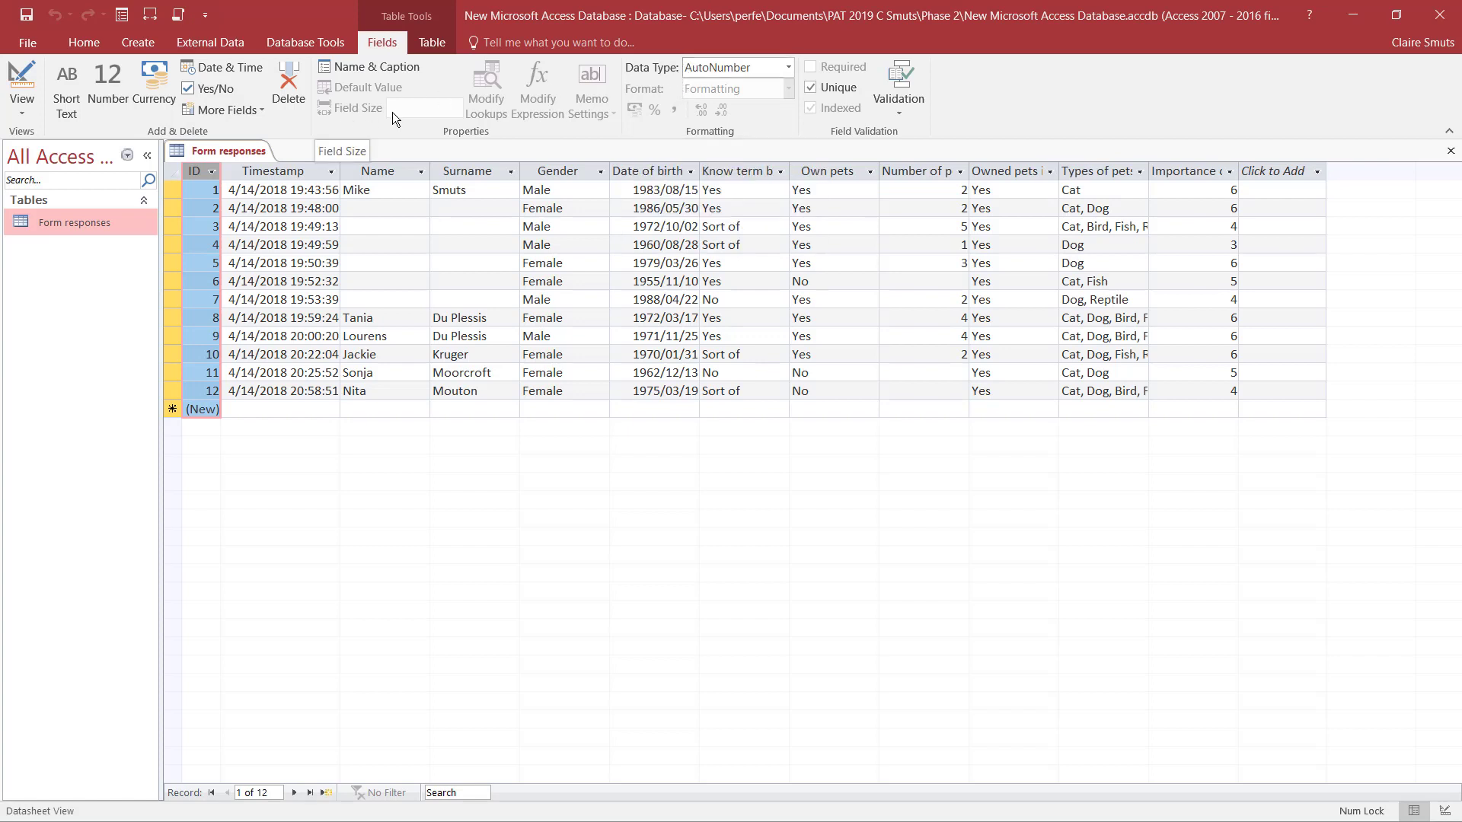
left_click(295, 172)
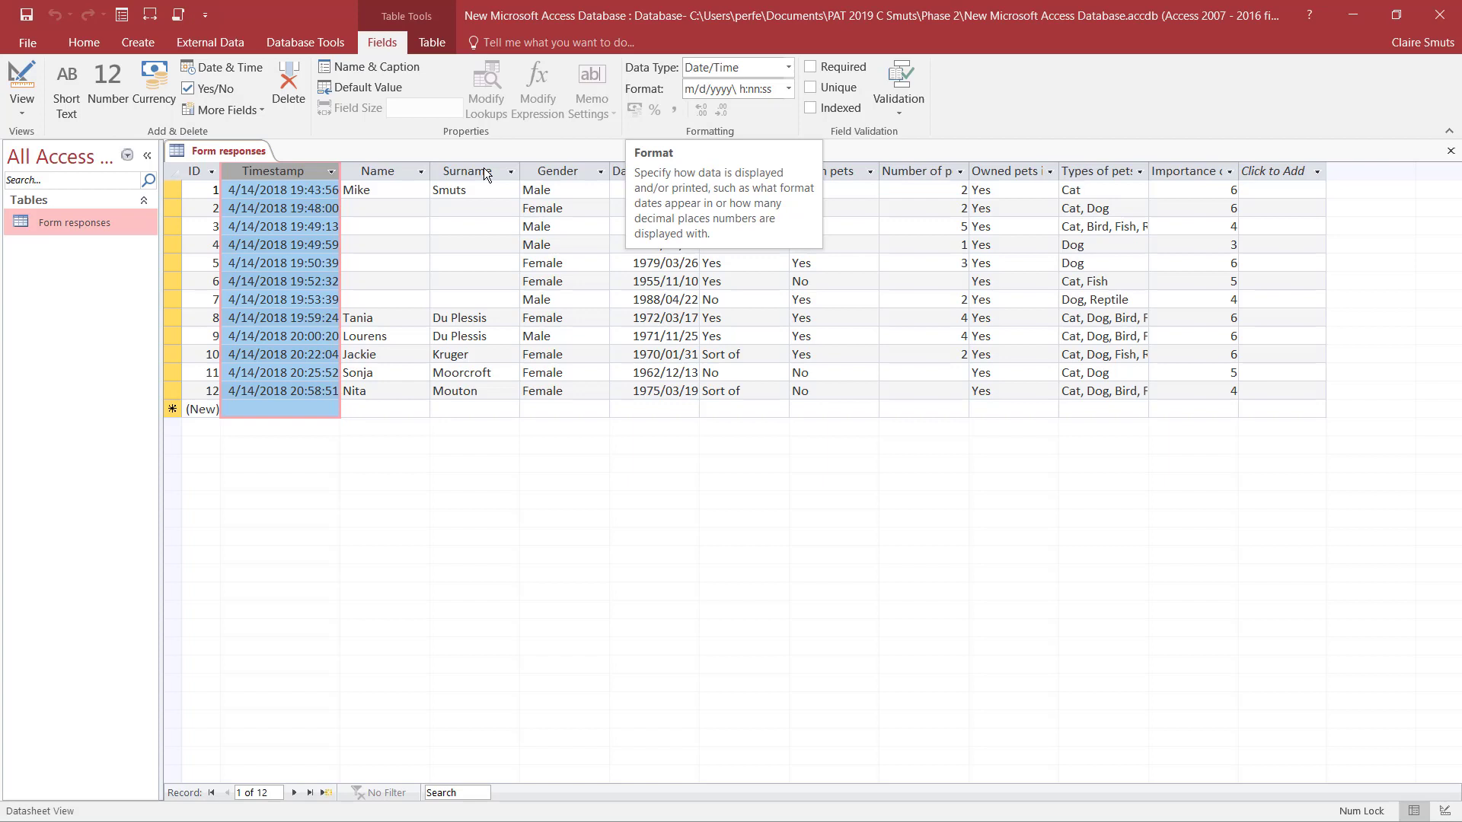
left_click(378, 171)
left_click(479, 170)
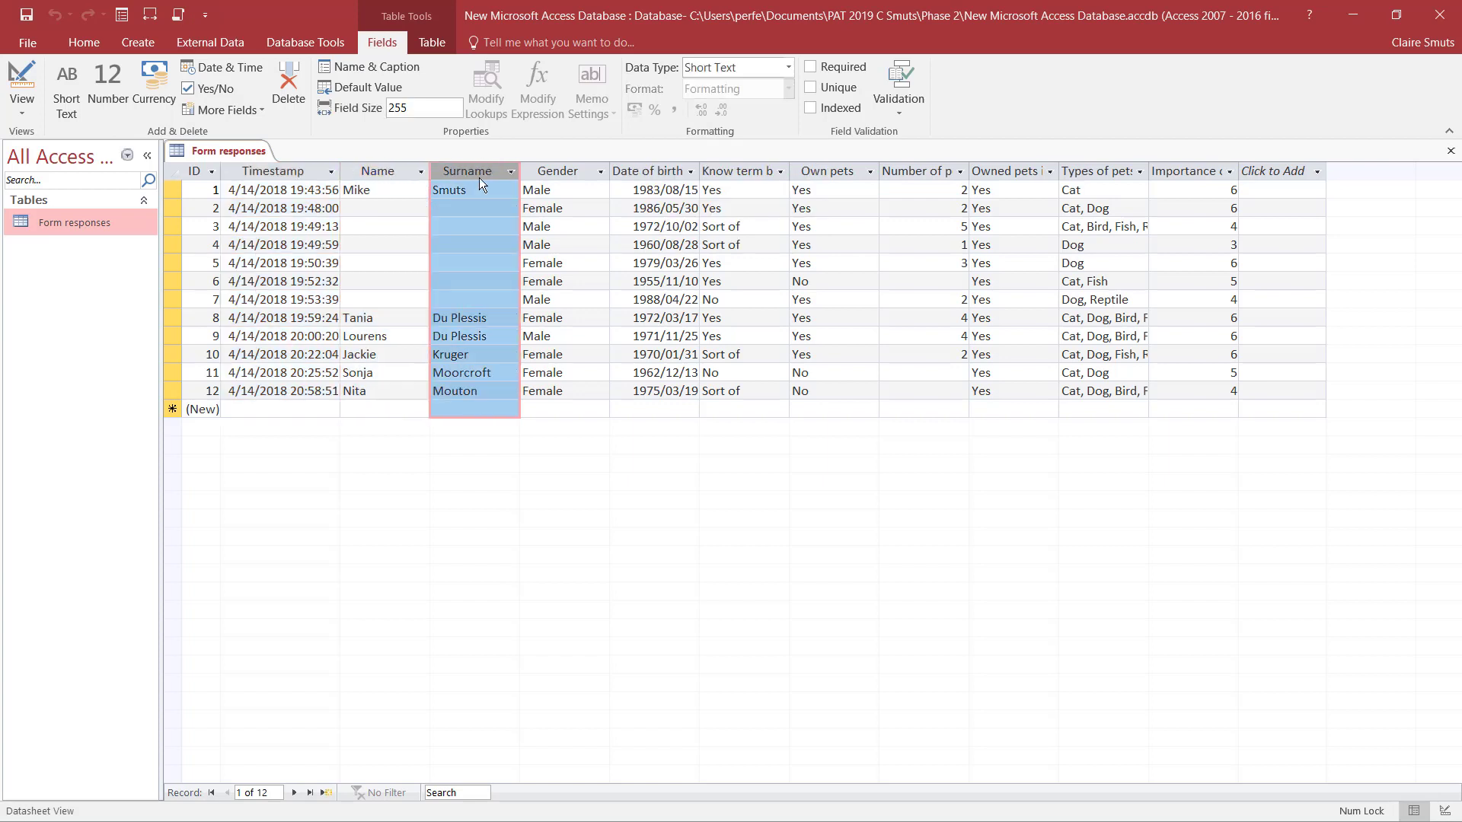
left_click(575, 168)
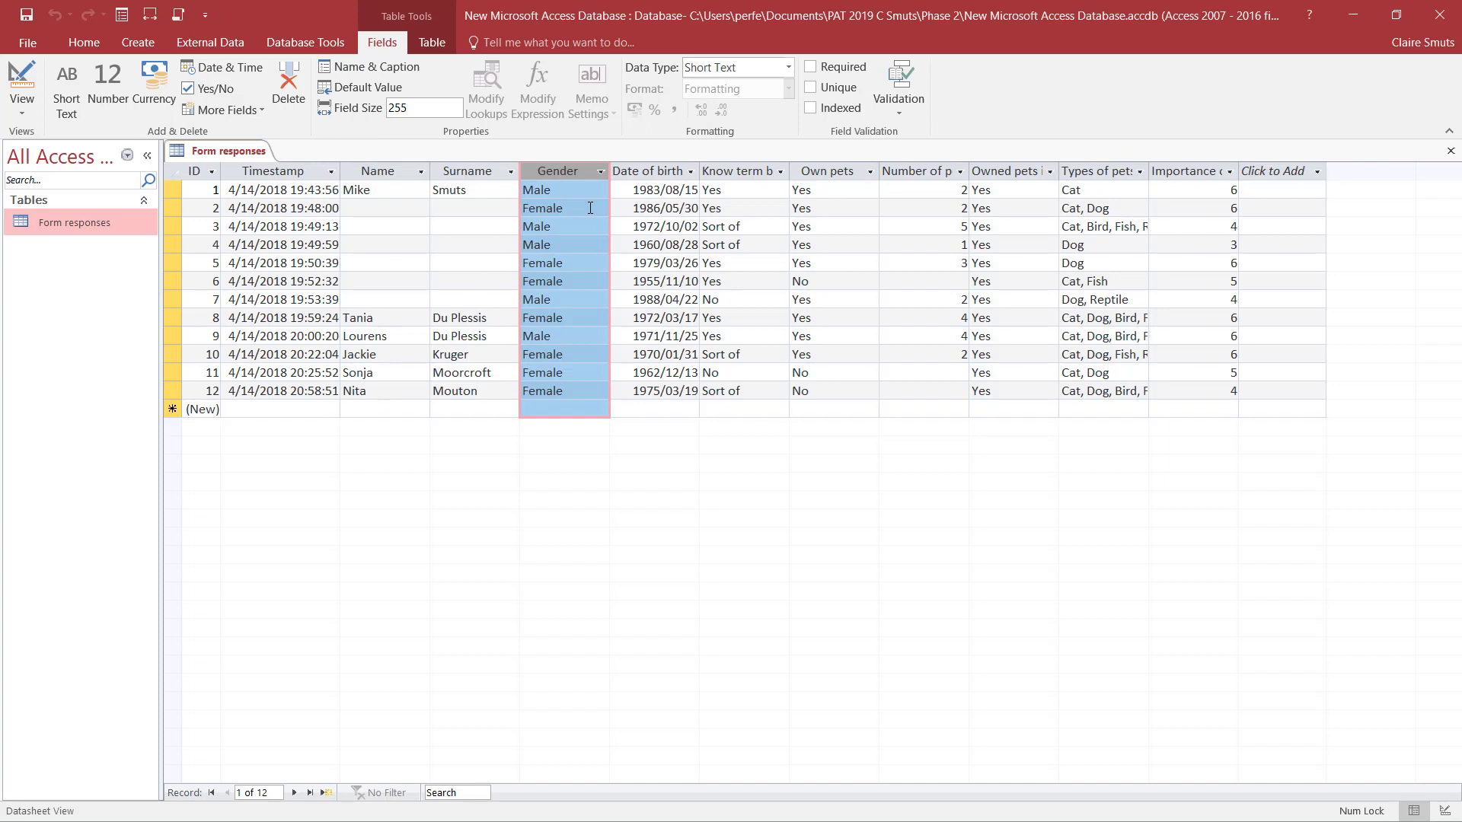
left_click(410, 176)
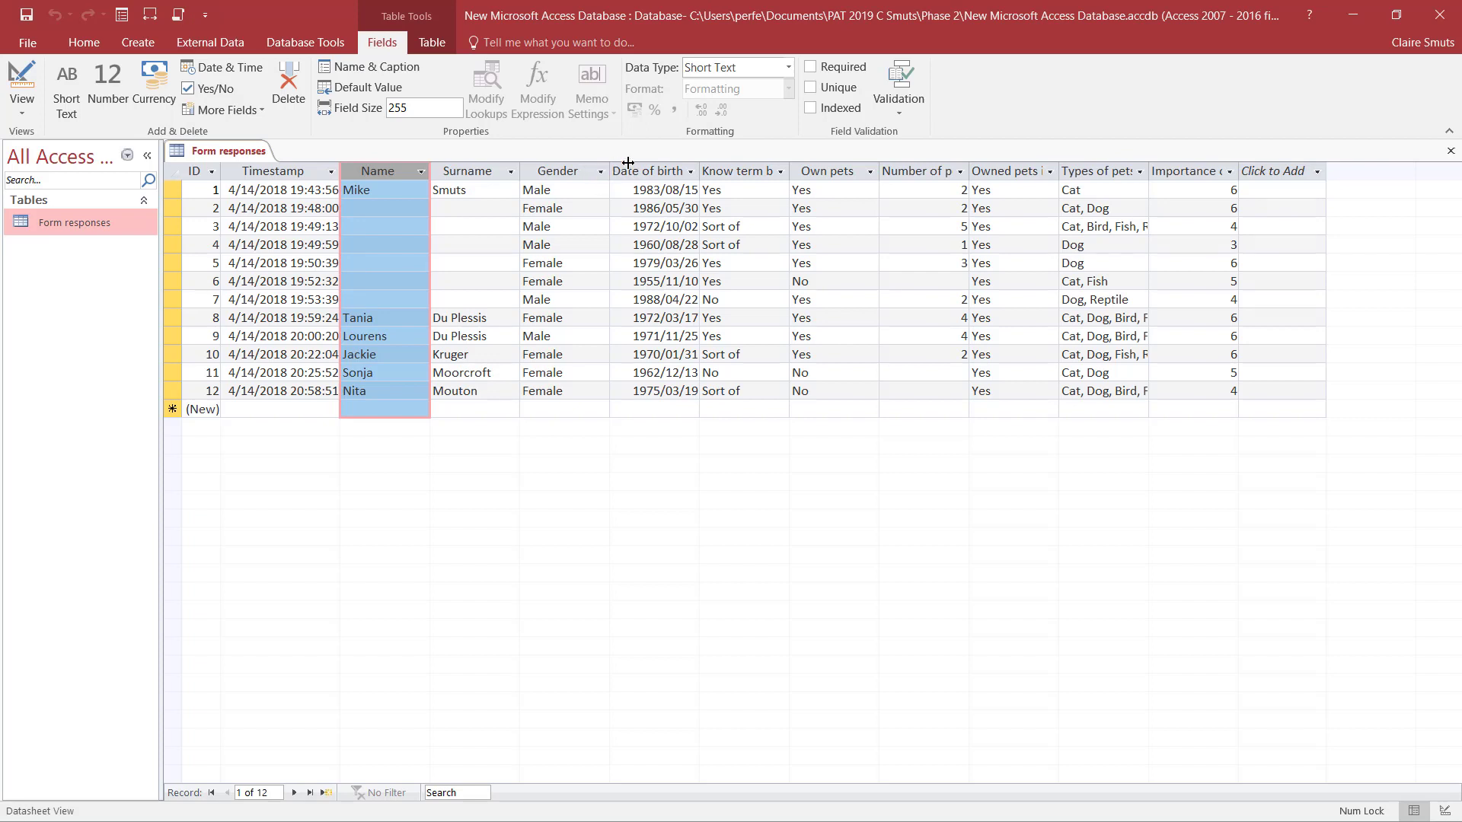
left_click(678, 170)
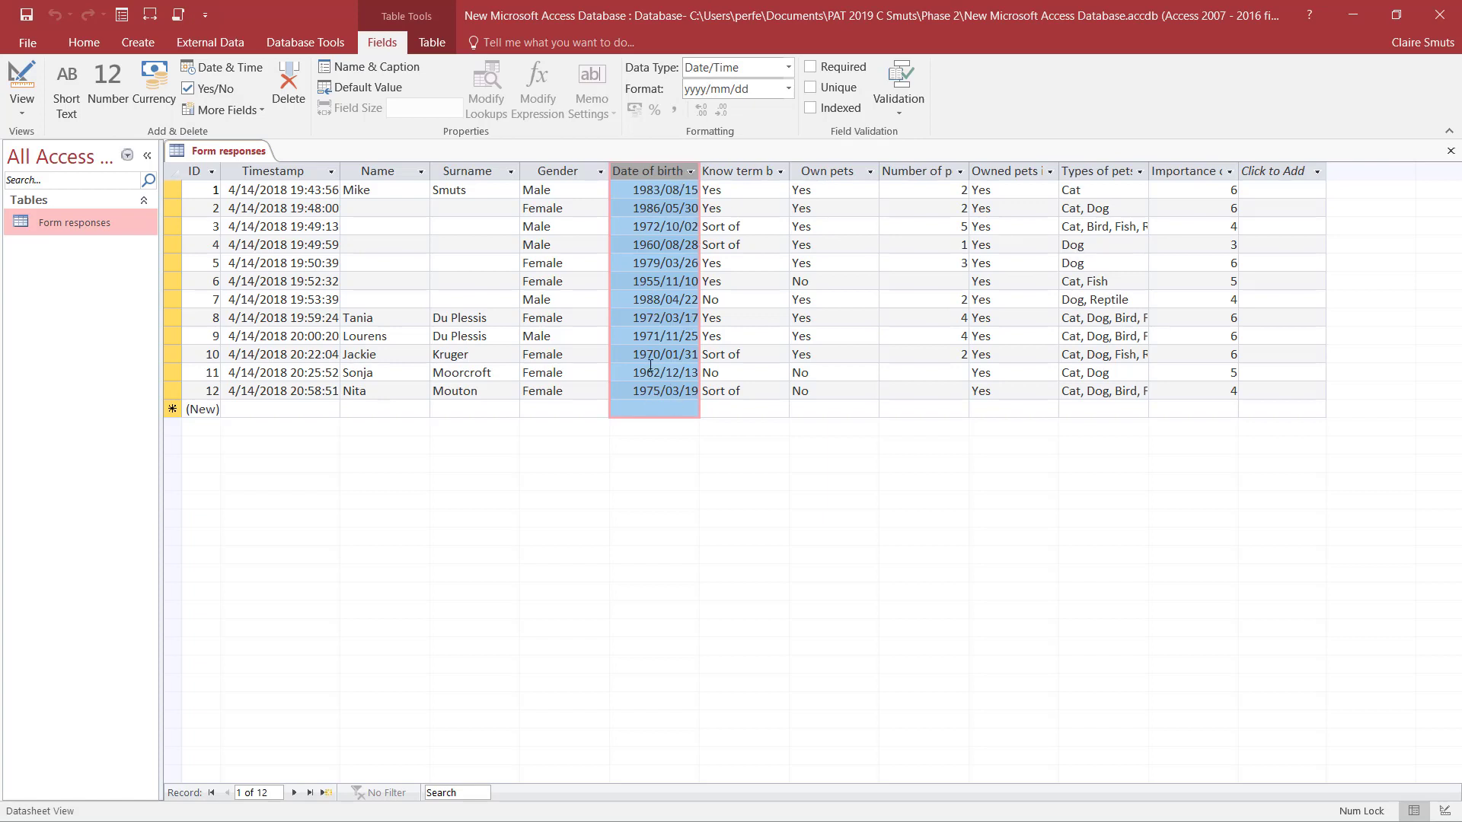
left_click(749, 173)
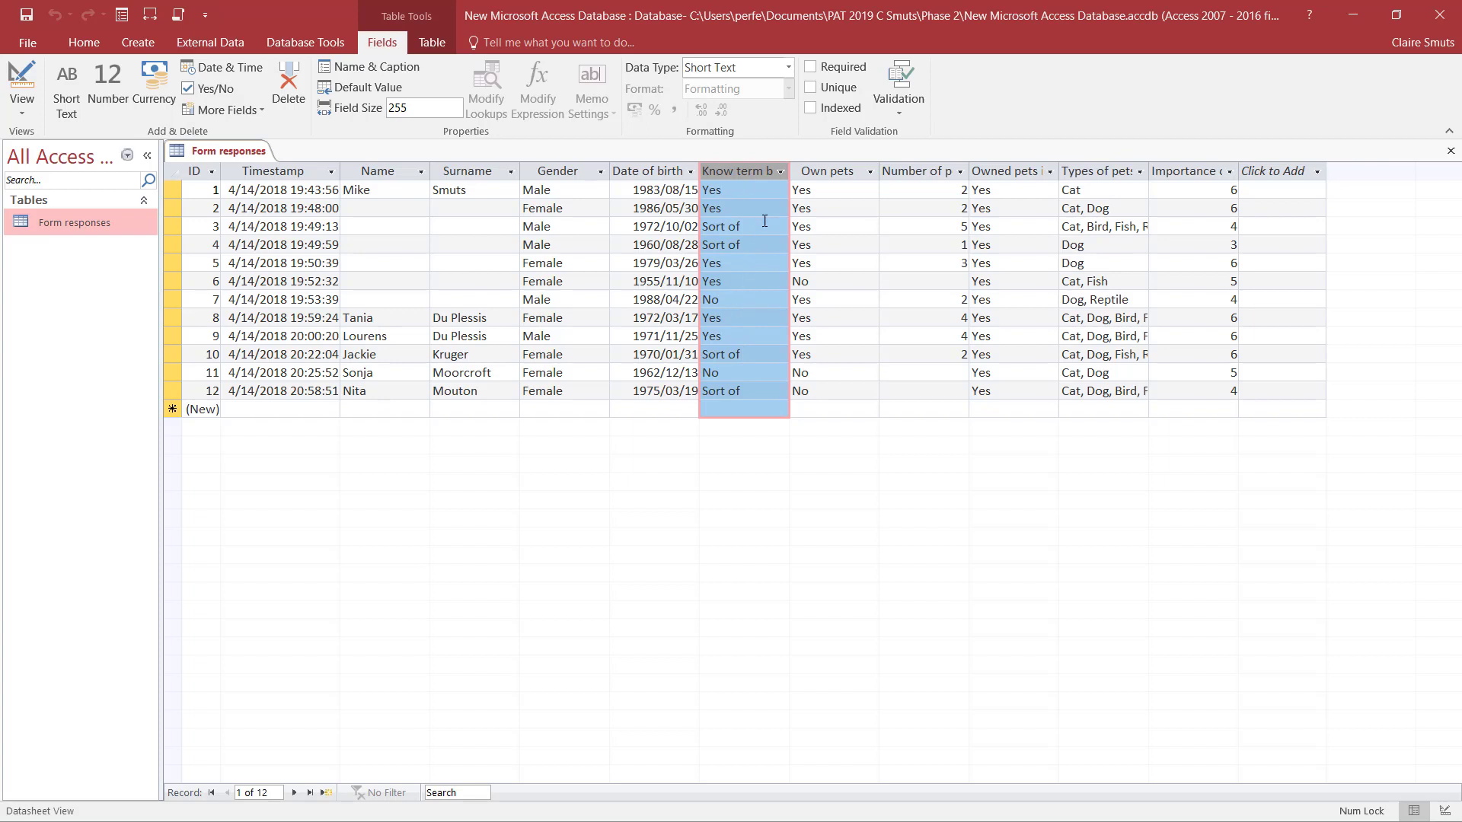
Step: Change the Own pets field to Yes/No, accepting the possible data-loss warning
left_click(833, 170)
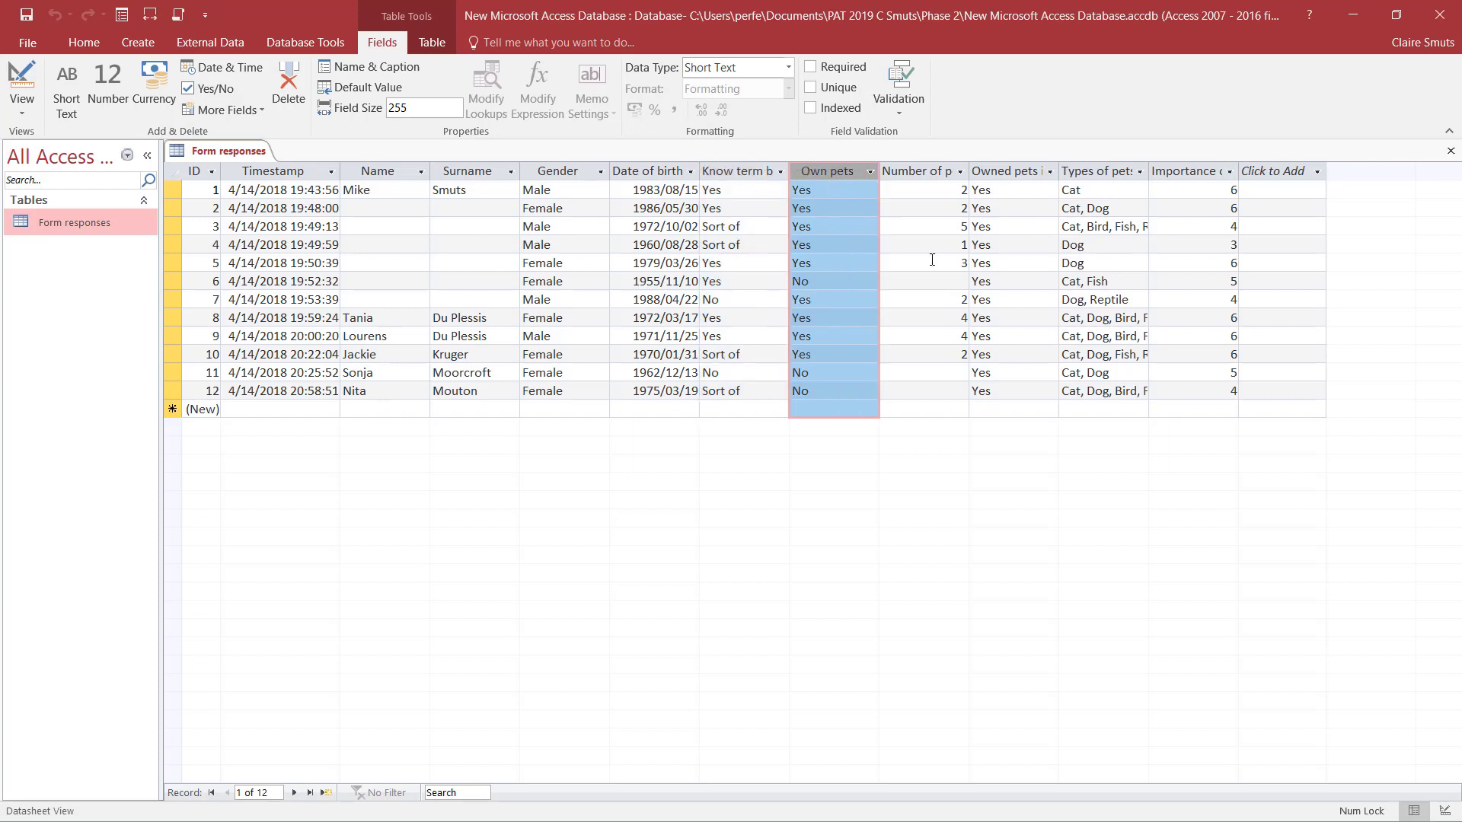
left_click(787, 67)
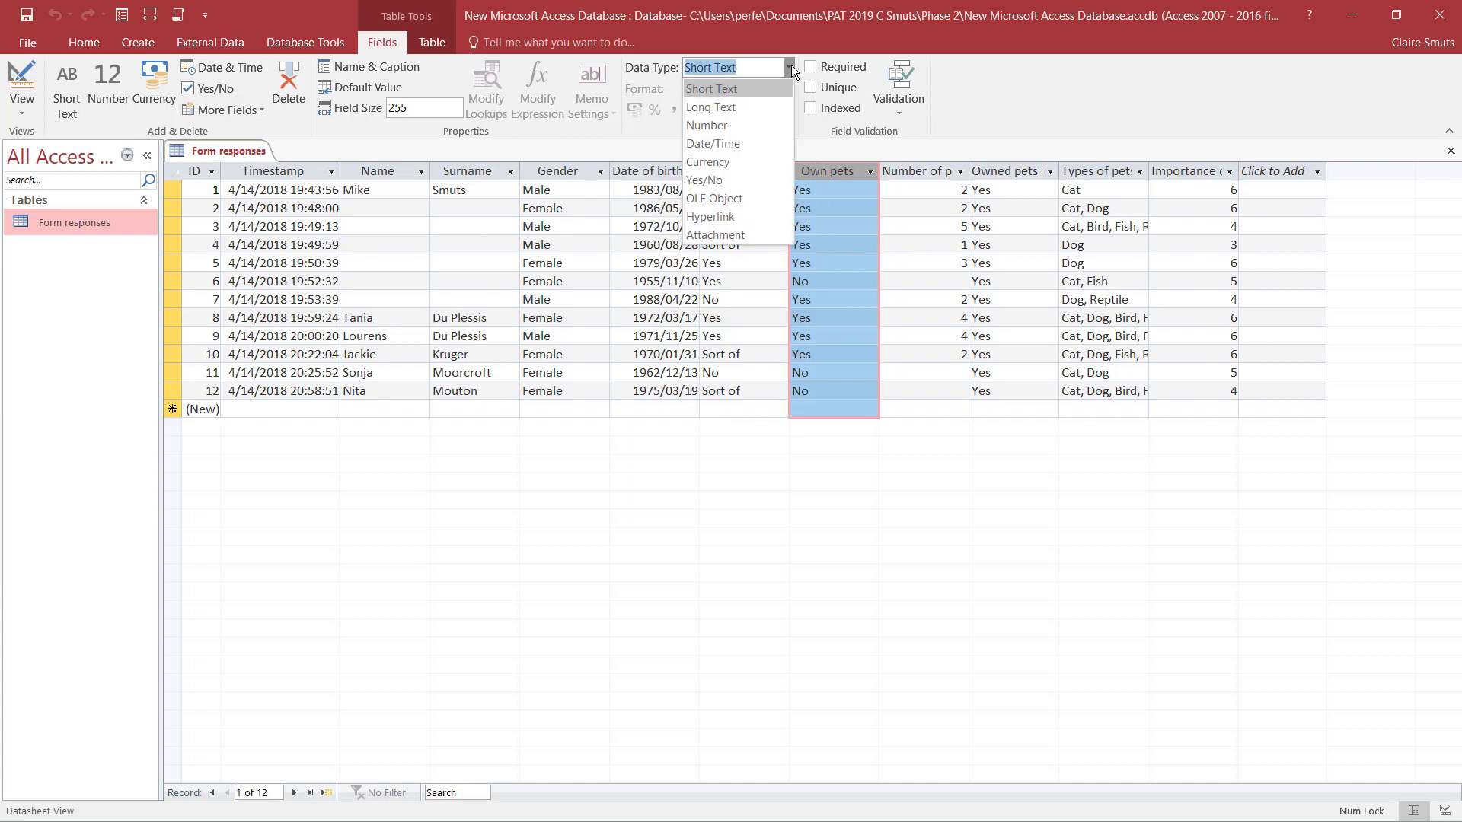
left_click(753, 181)
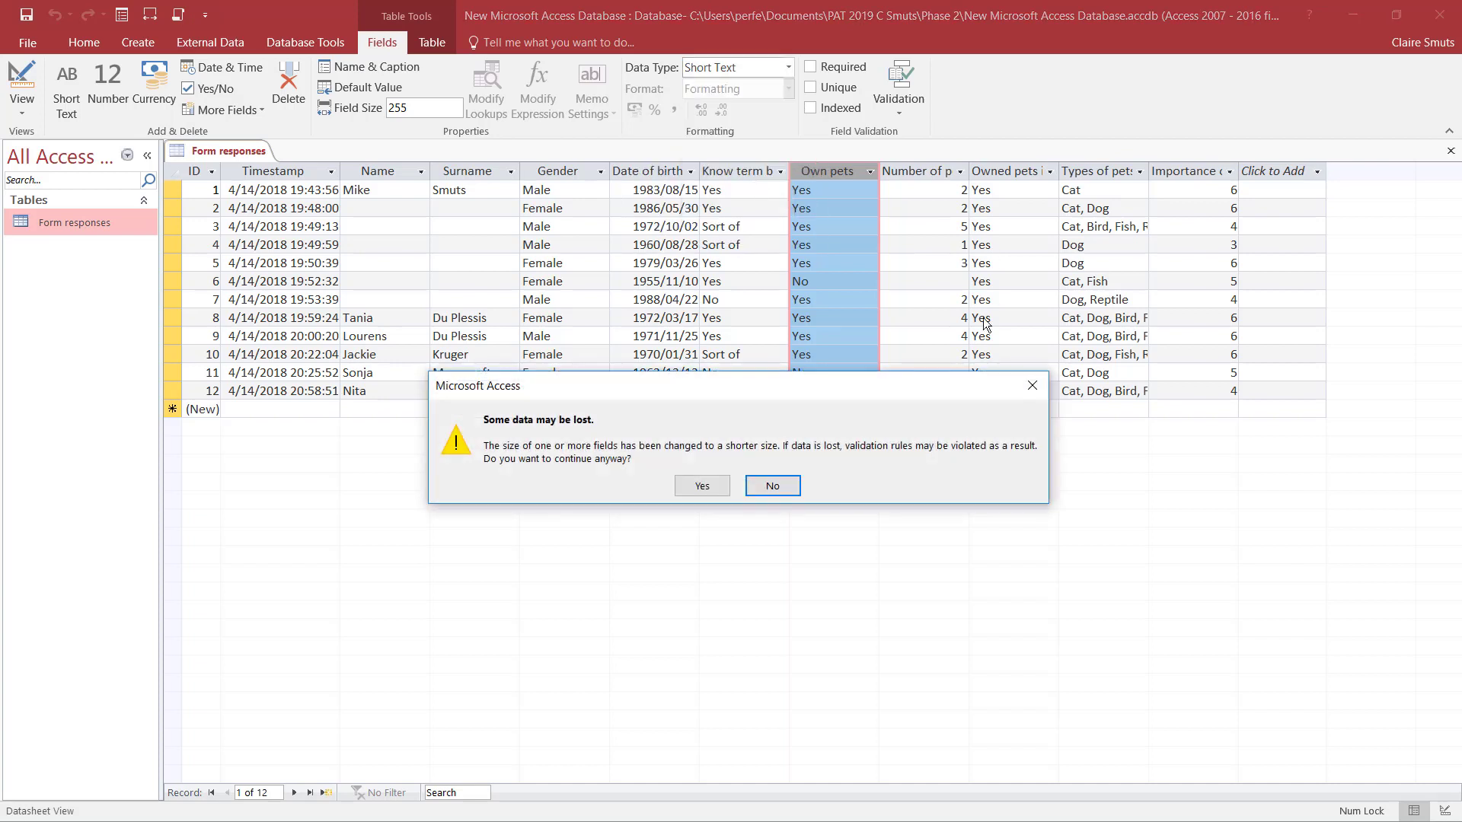
left_click(699, 487)
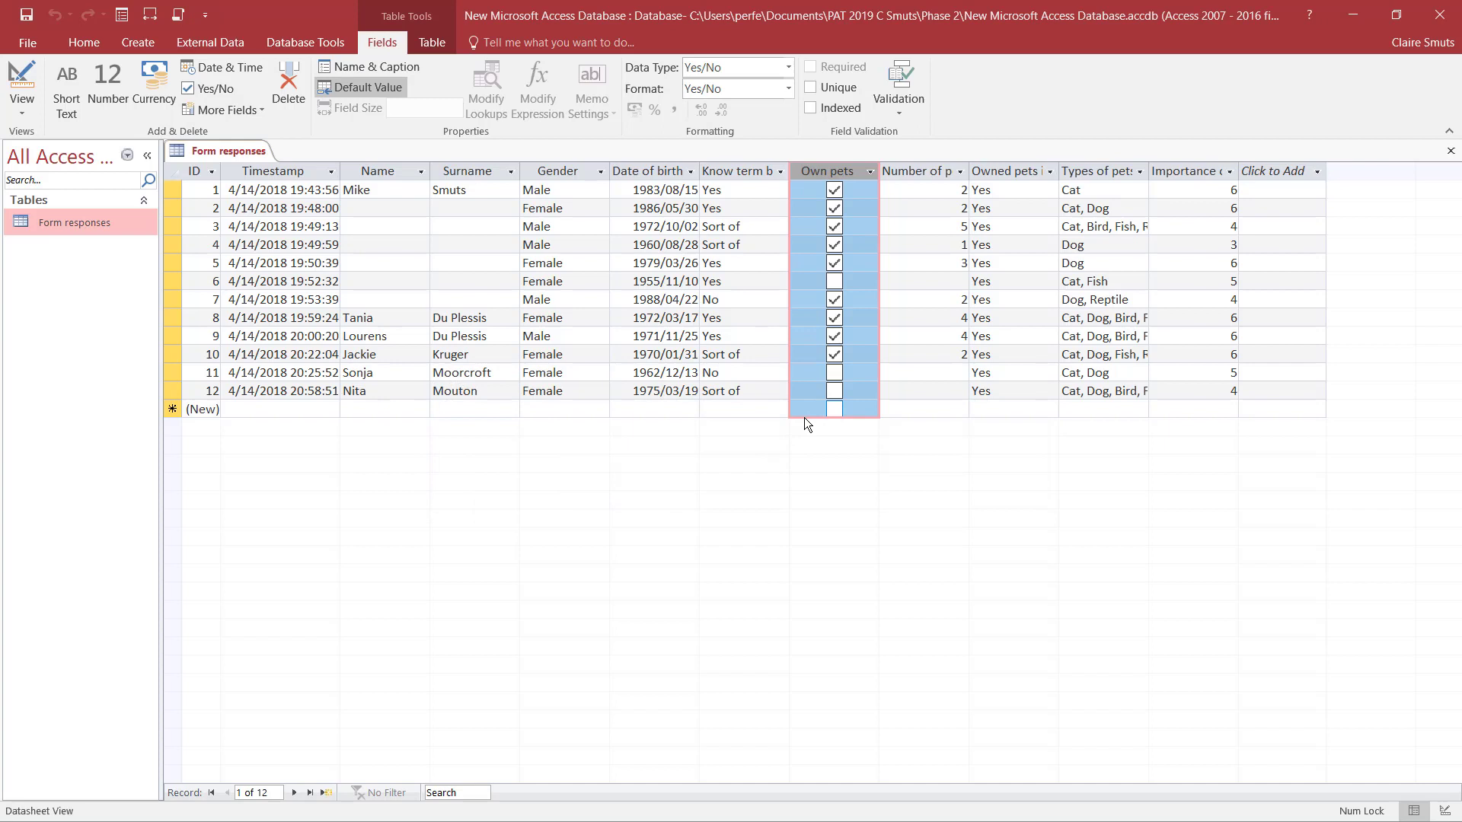
left_click(928, 171)
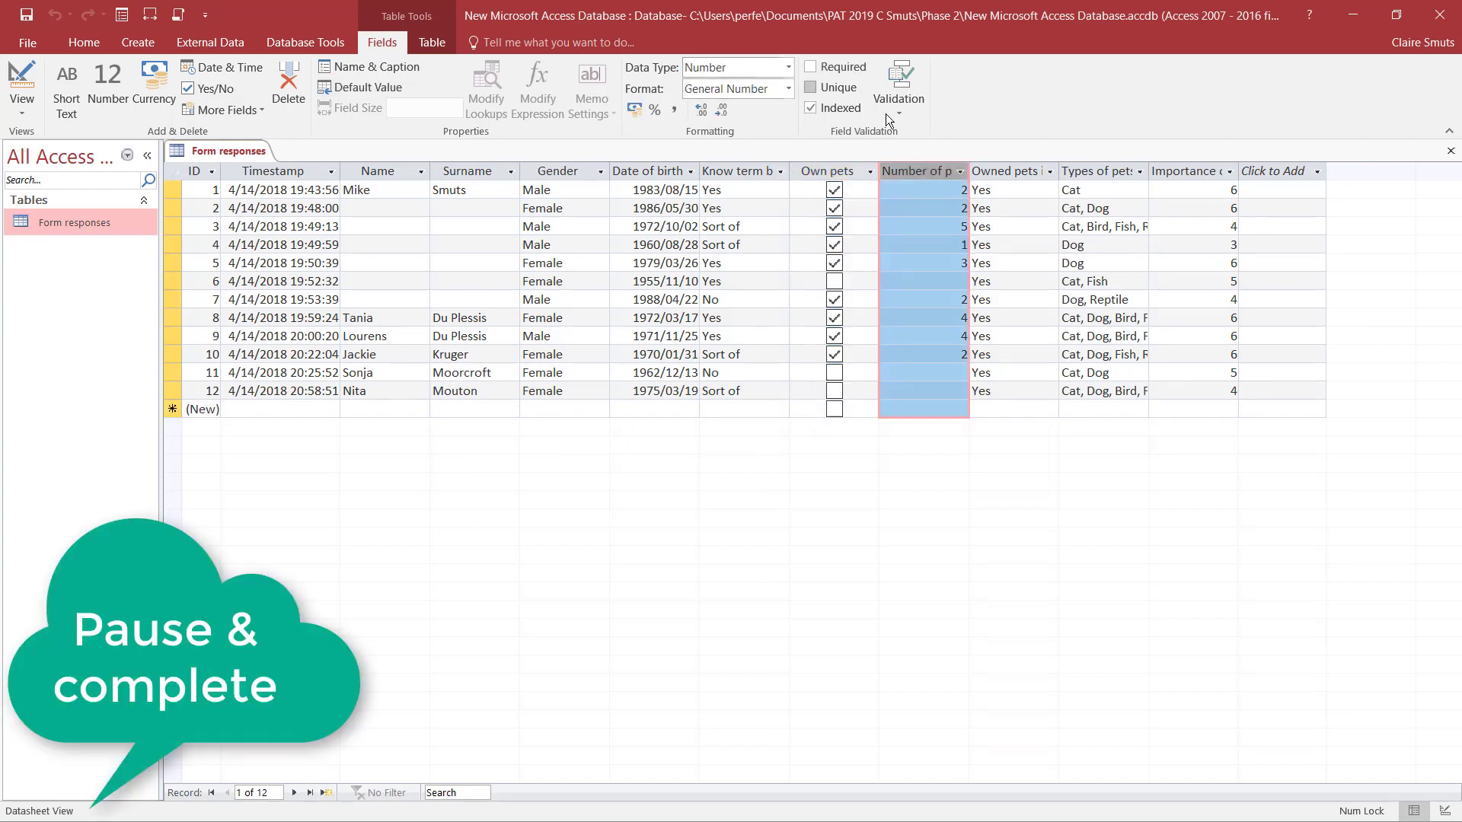
Step: Widen the Types of pets column to read full answers, then narrow it back to a modest width
left_click(1015, 171)
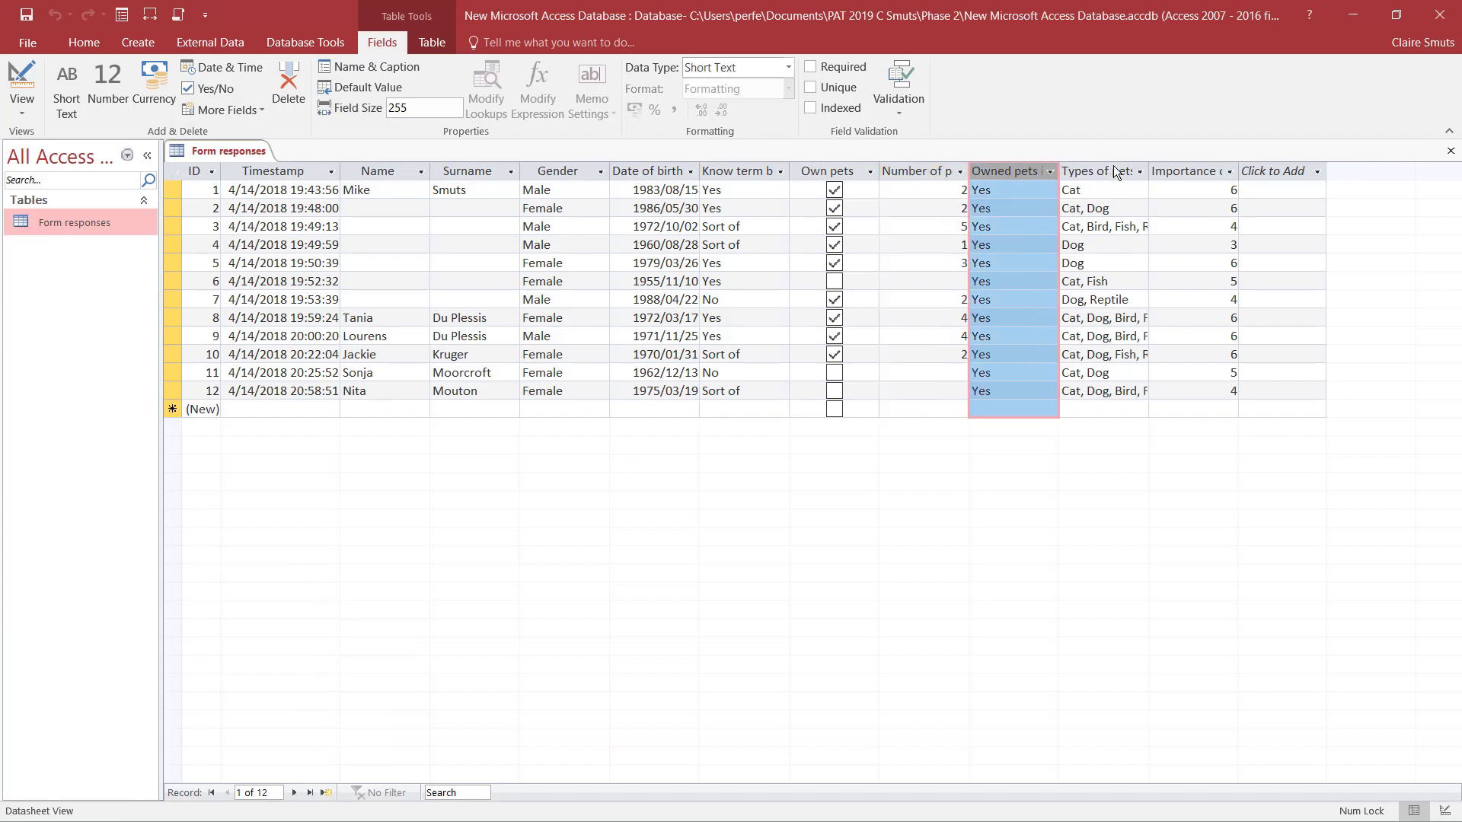
left_click(1113, 170)
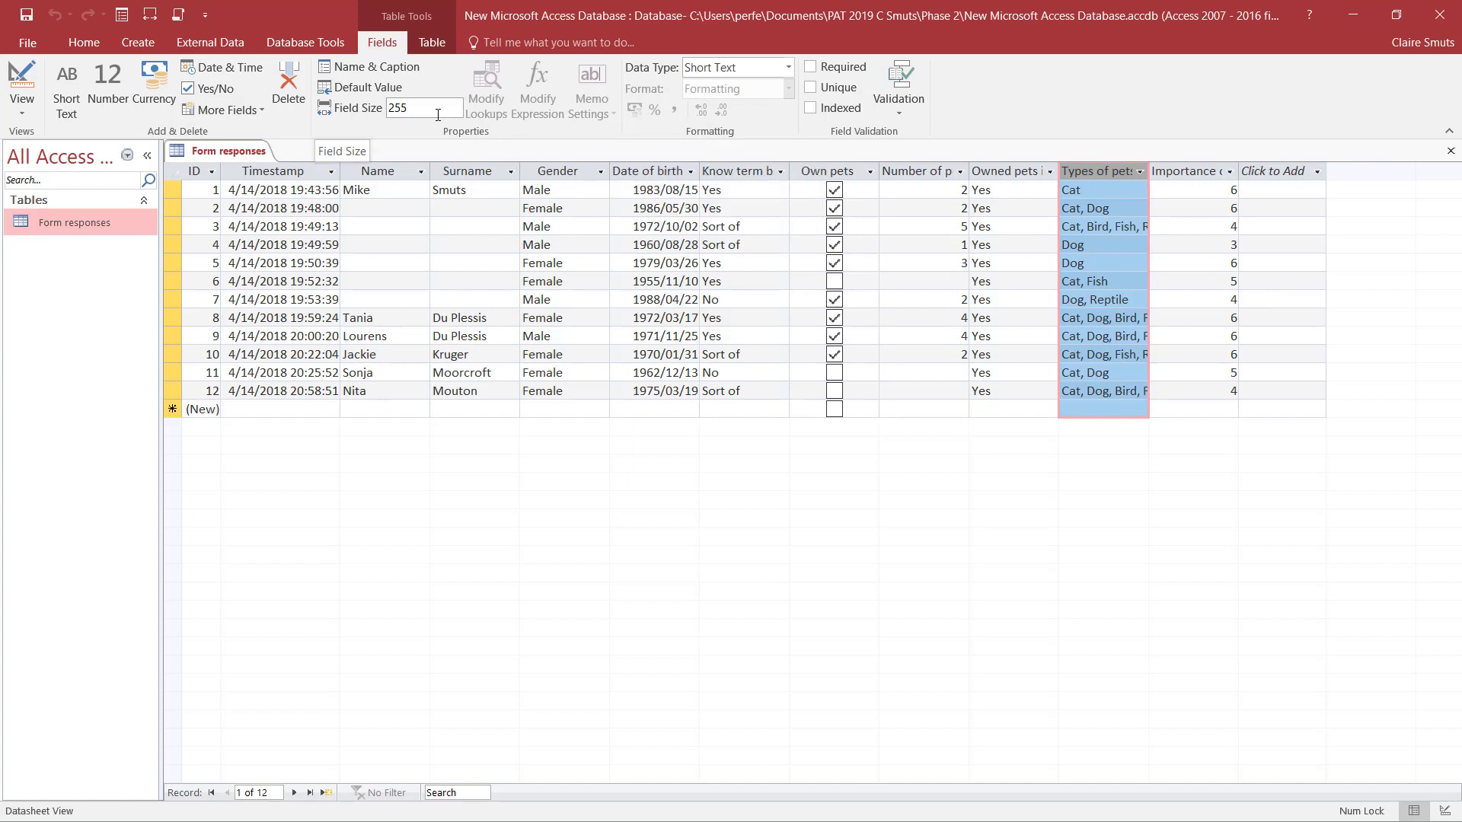
left_click_drag(1147, 159, 1315, 158)
left_click(1314, 171)
key("Escape")
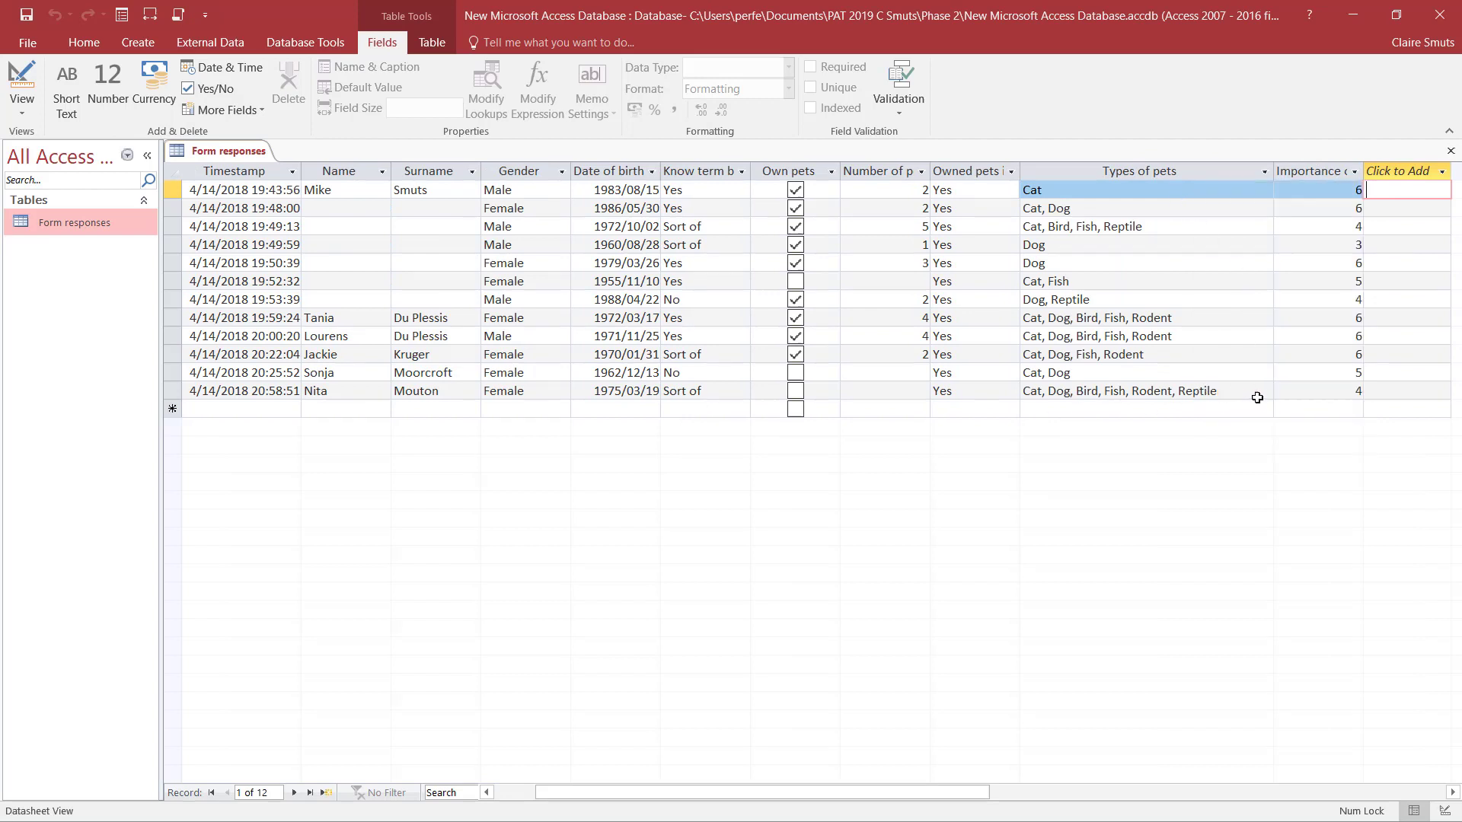
left_click(1178, 173)
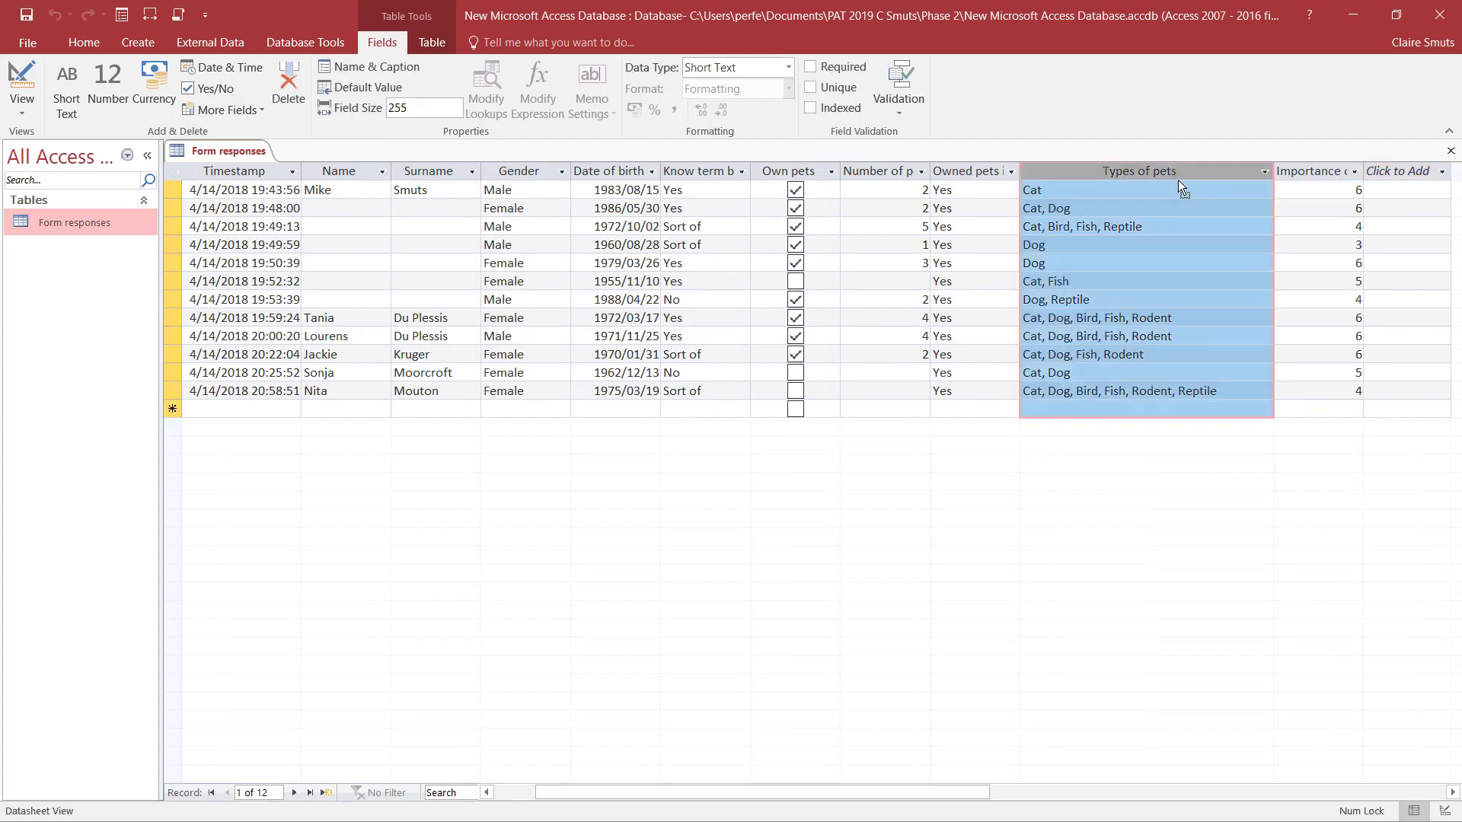
left_click_drag(1269, 166, 1126, 184)
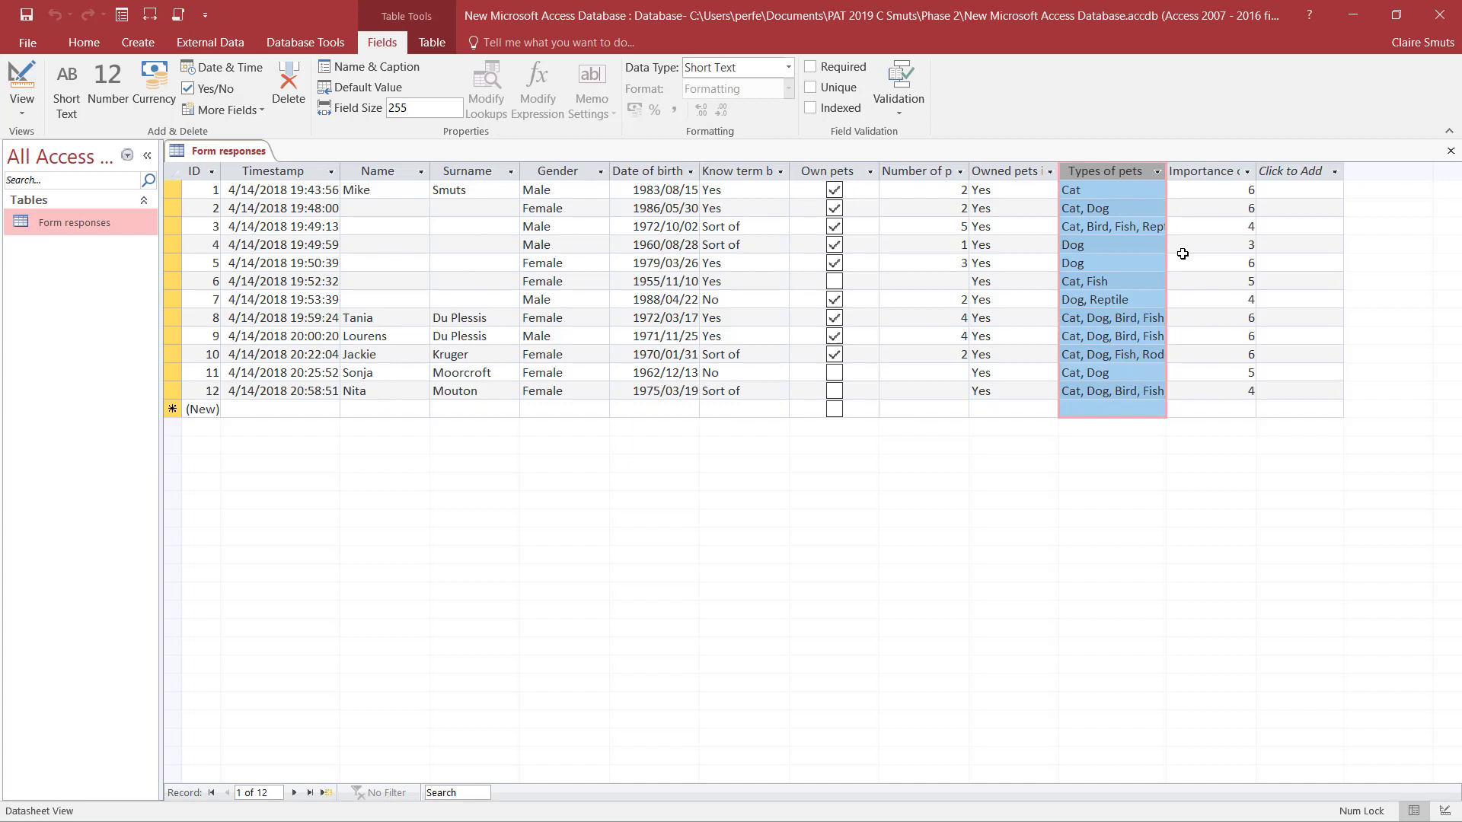
left_click(932, 174)
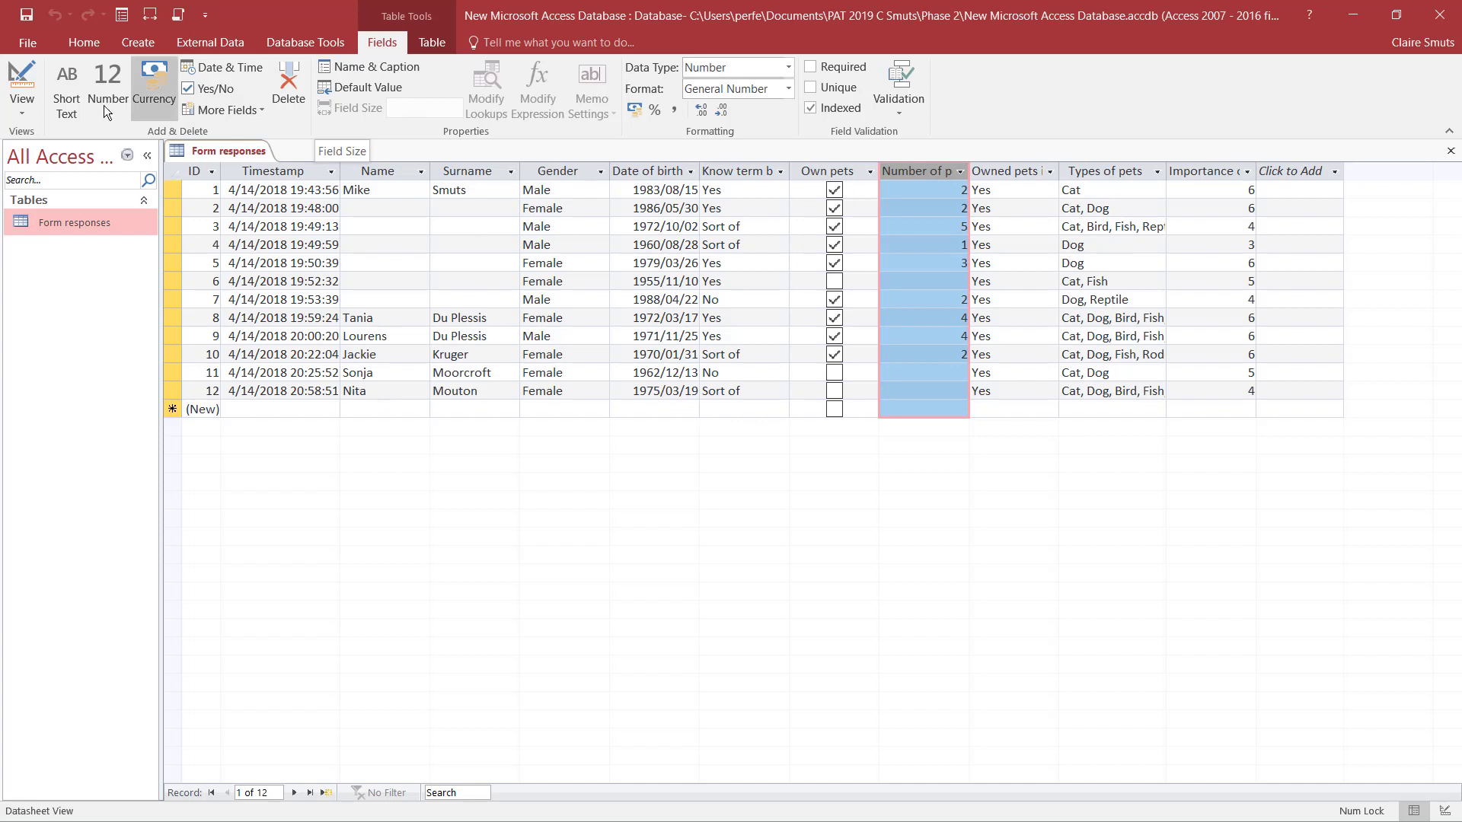
Step: Switch the table to Design view and set the Number of pets field size to Byte
left_click(26, 111)
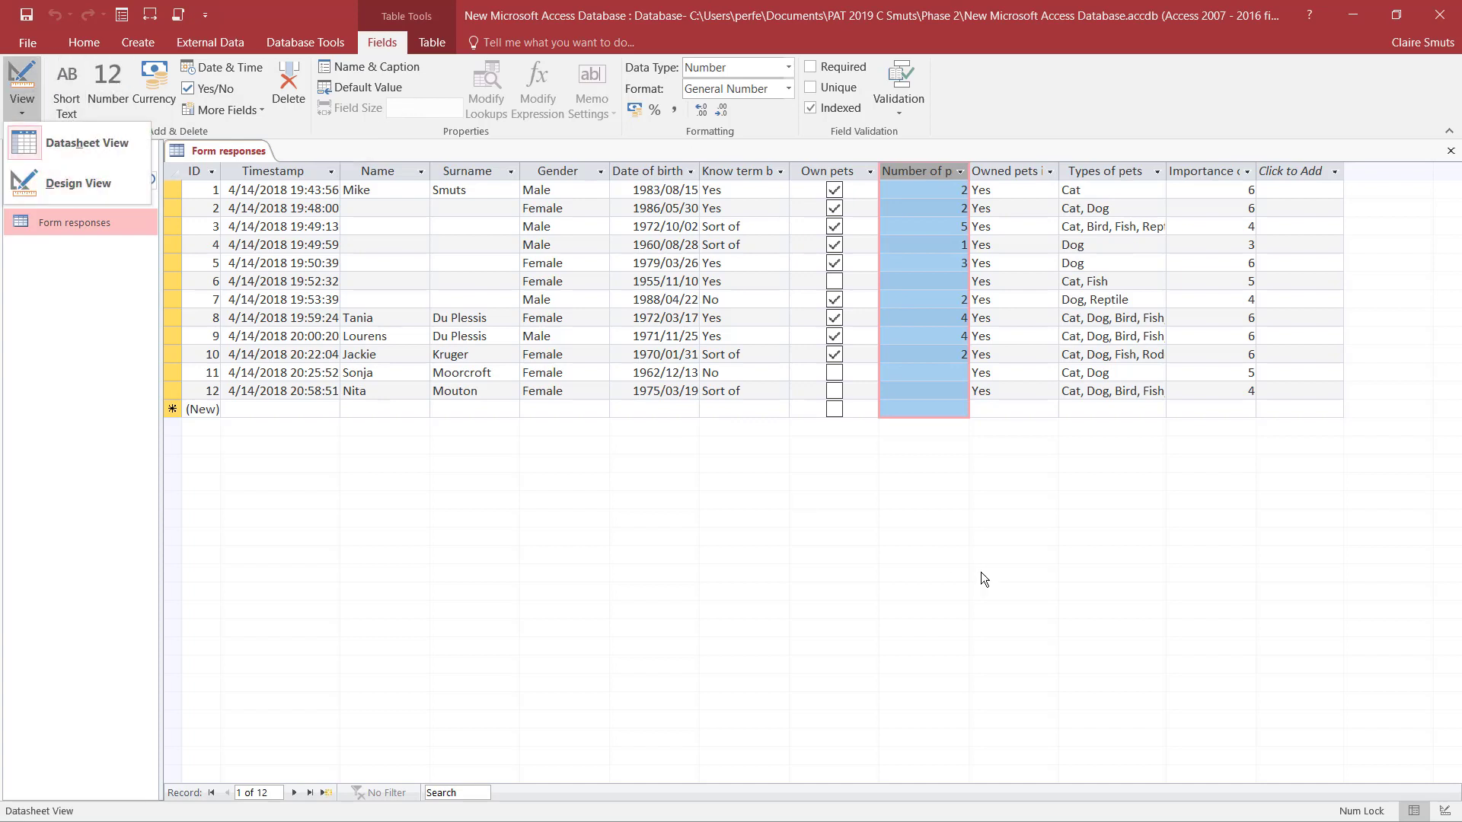
left_click(1444, 811)
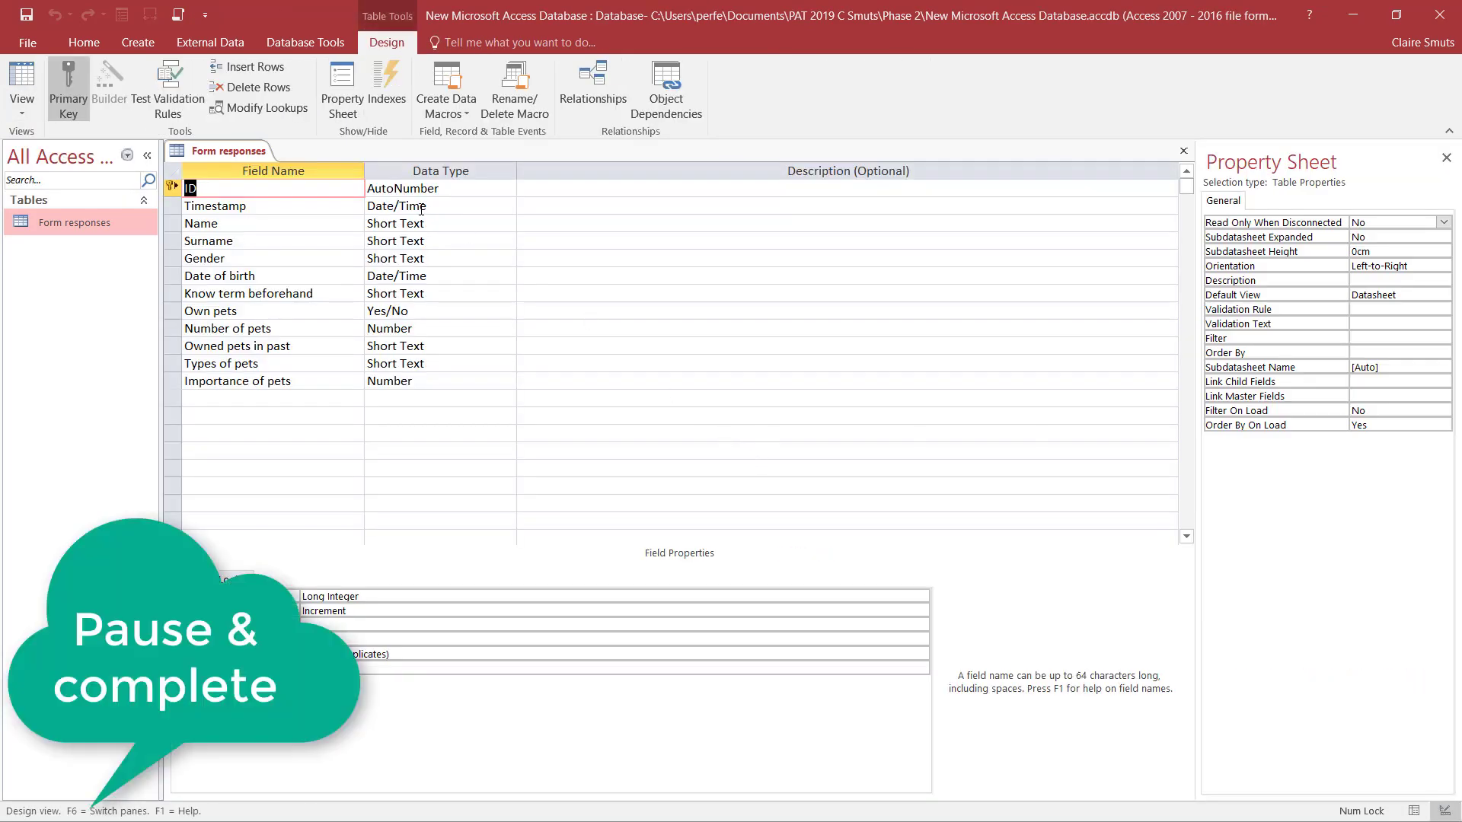
left_click(423, 329)
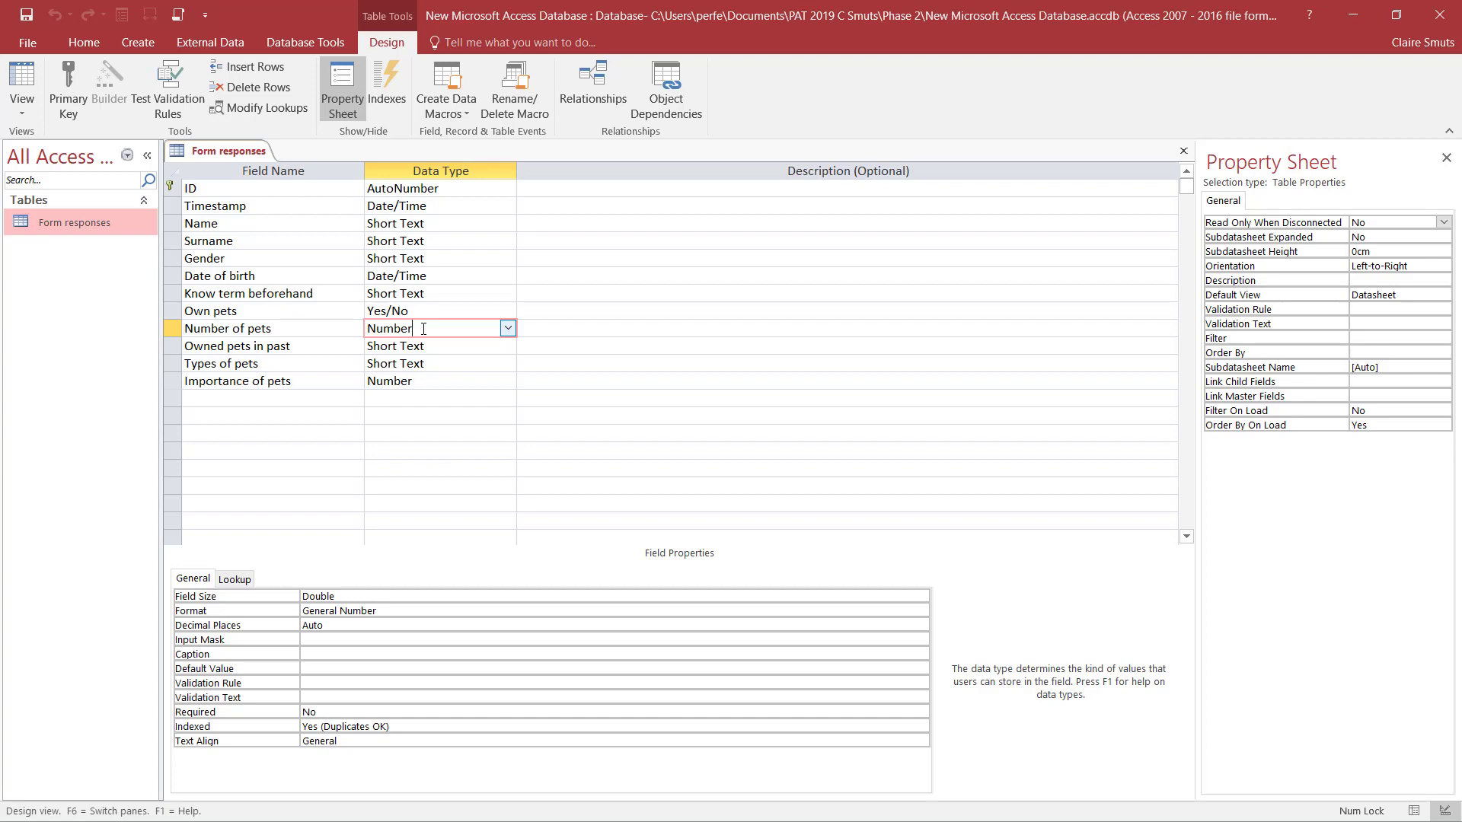
left_click(364, 598)
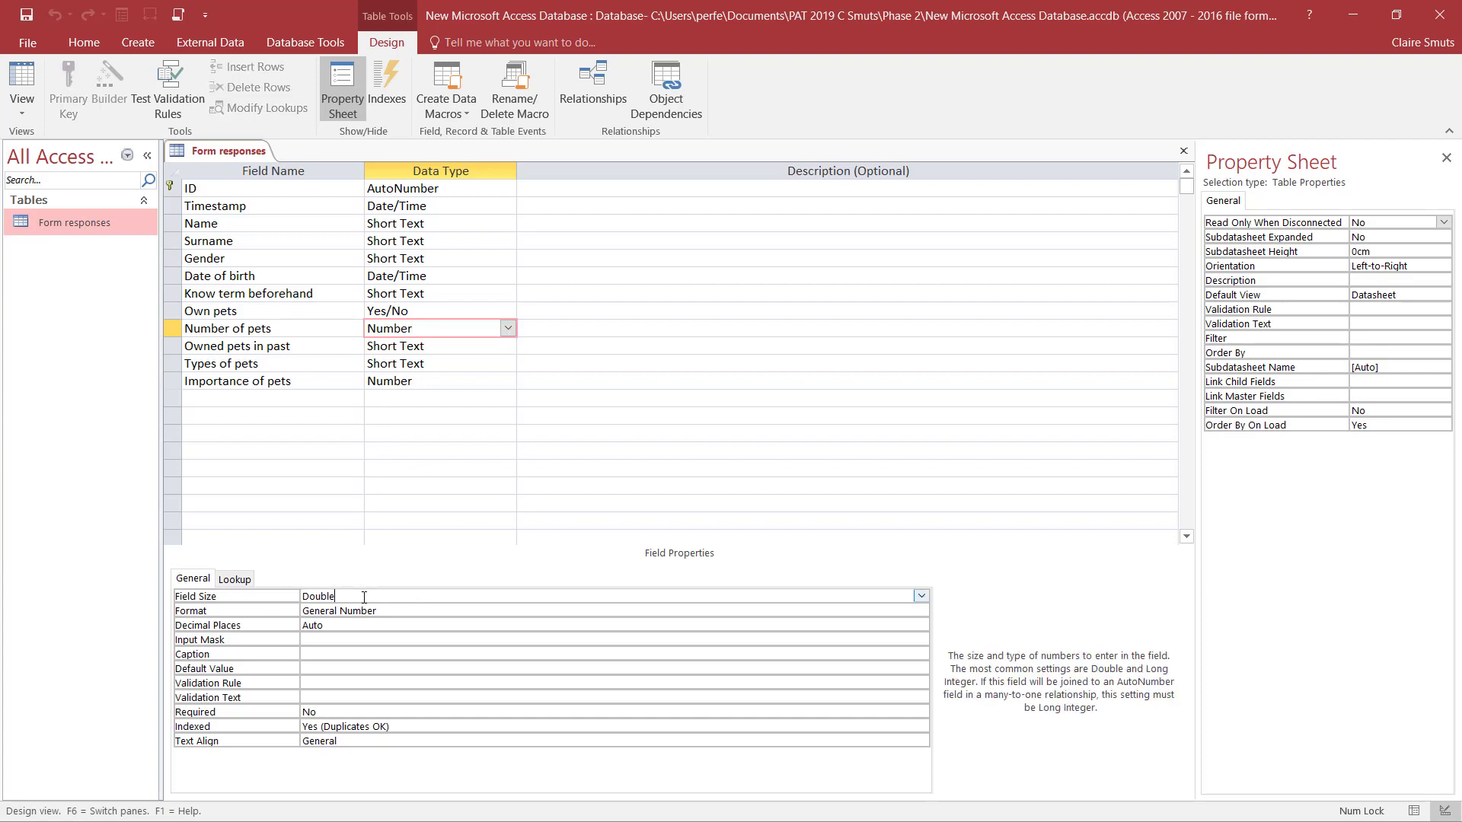
left_click(921, 597)
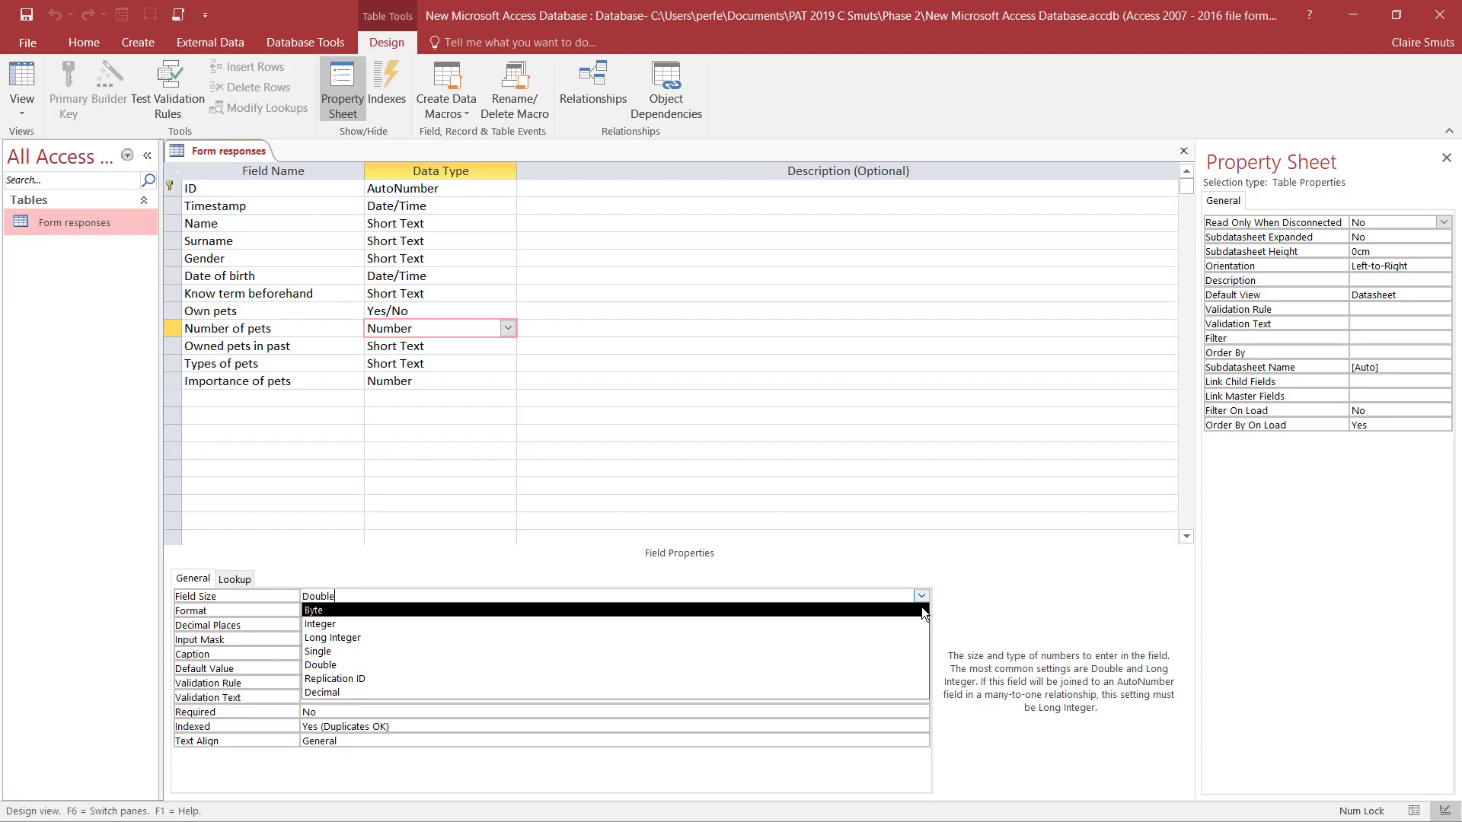
left_click(921, 610)
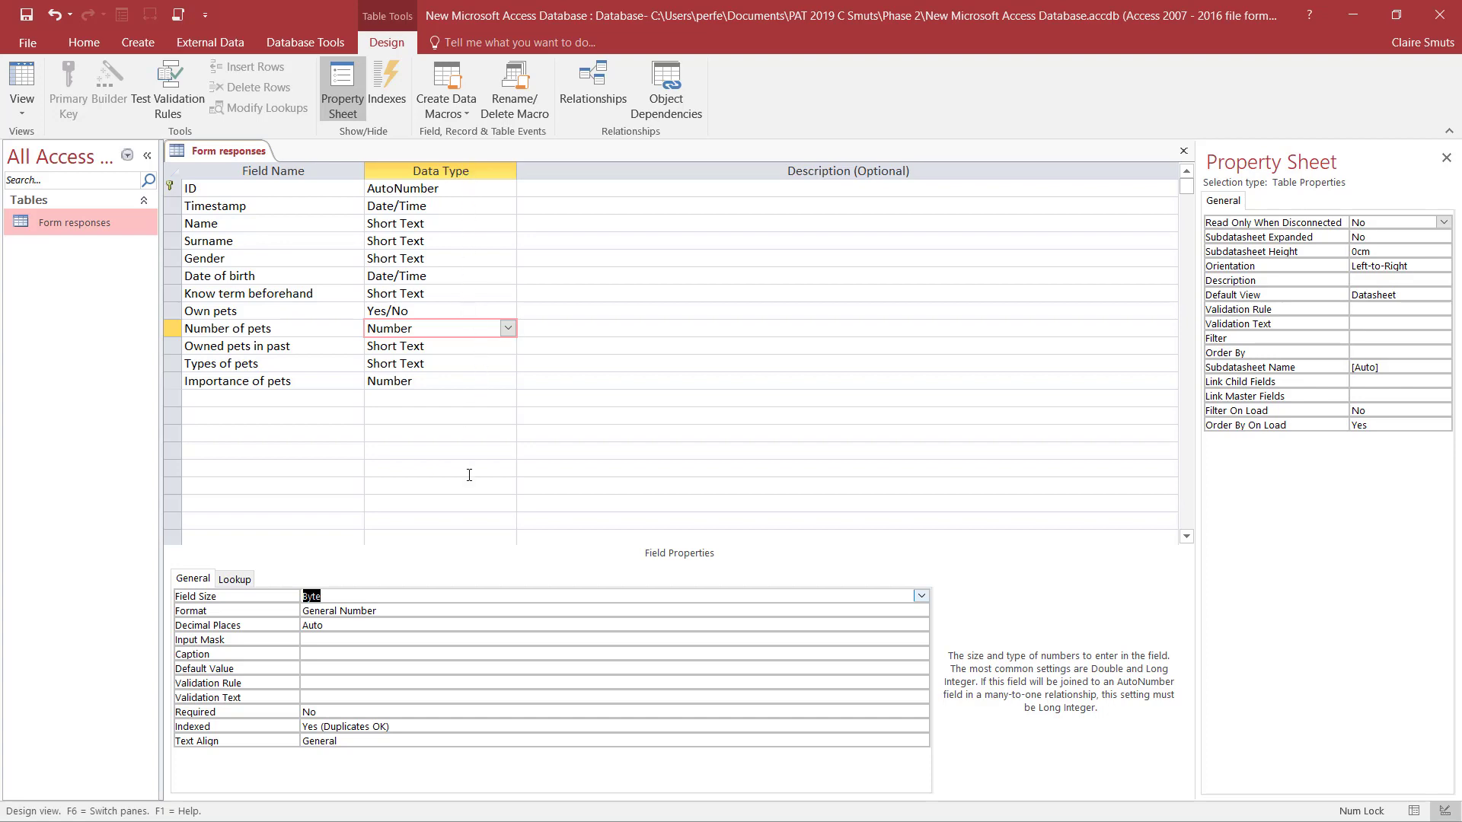
left_click(409, 610)
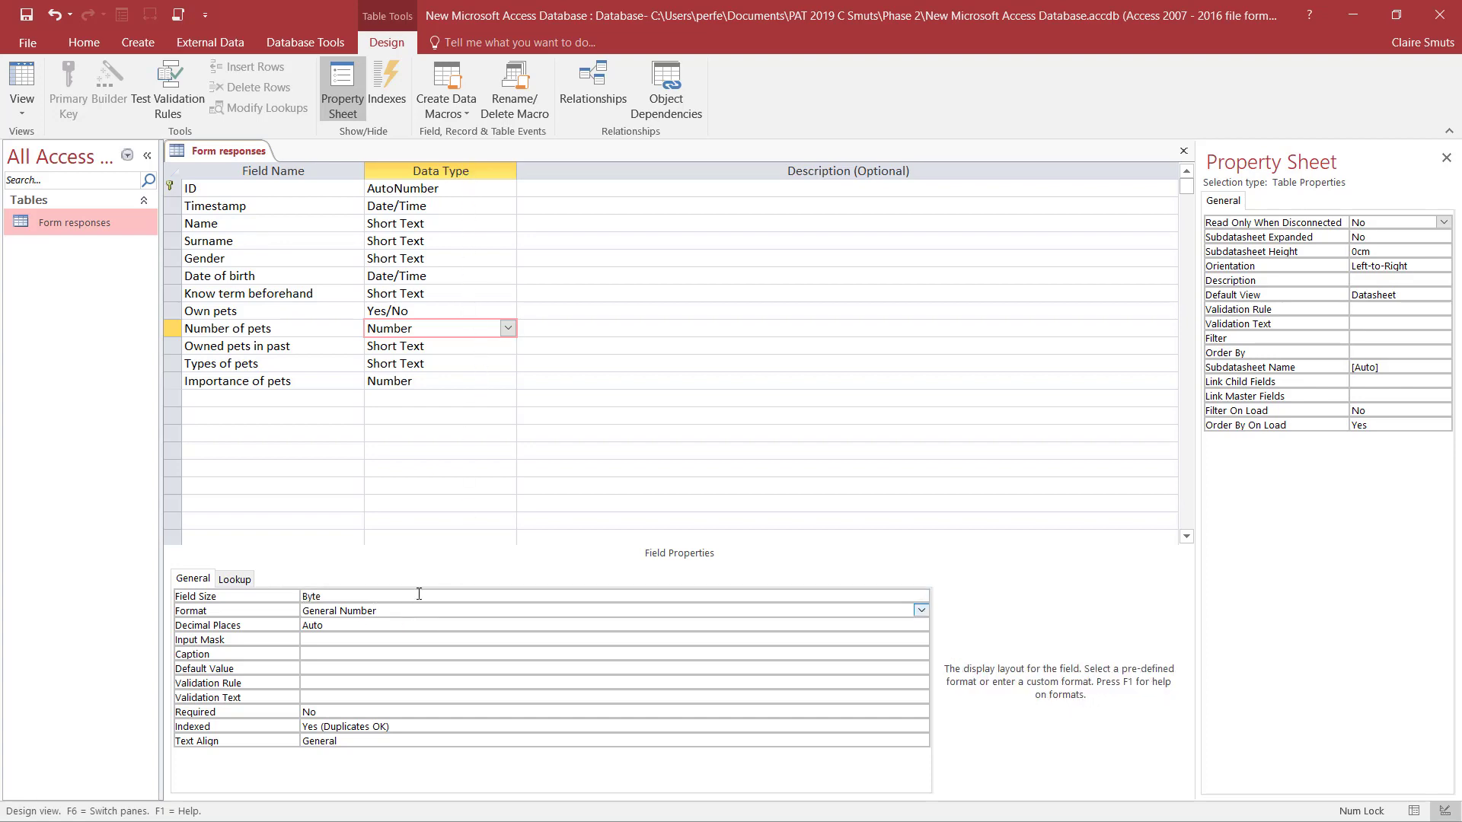
left_click(419, 236)
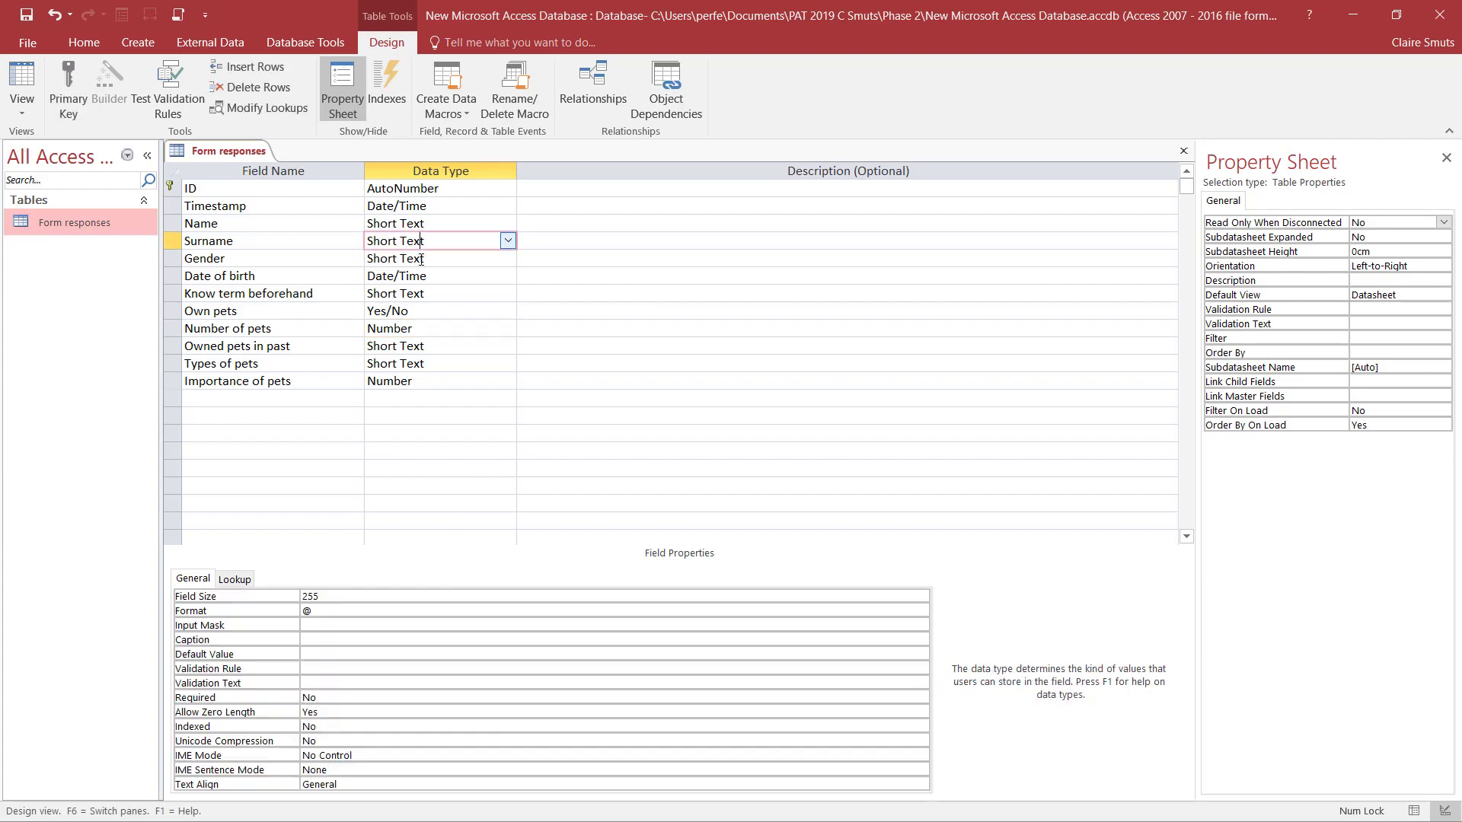